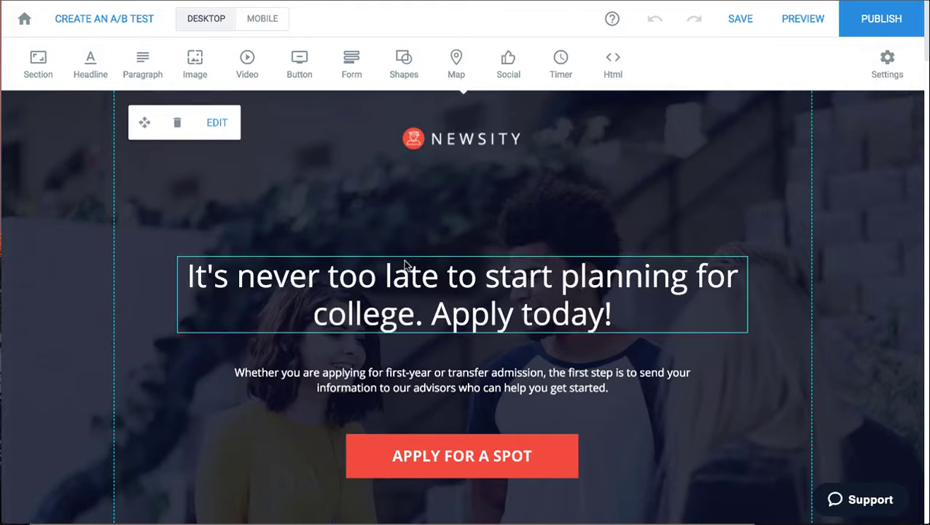
- Link the APPLY FOR A SPOT button to a pop-up, view the pop-up window, and return to the landing page
click(371, 455)
click(459, 401)
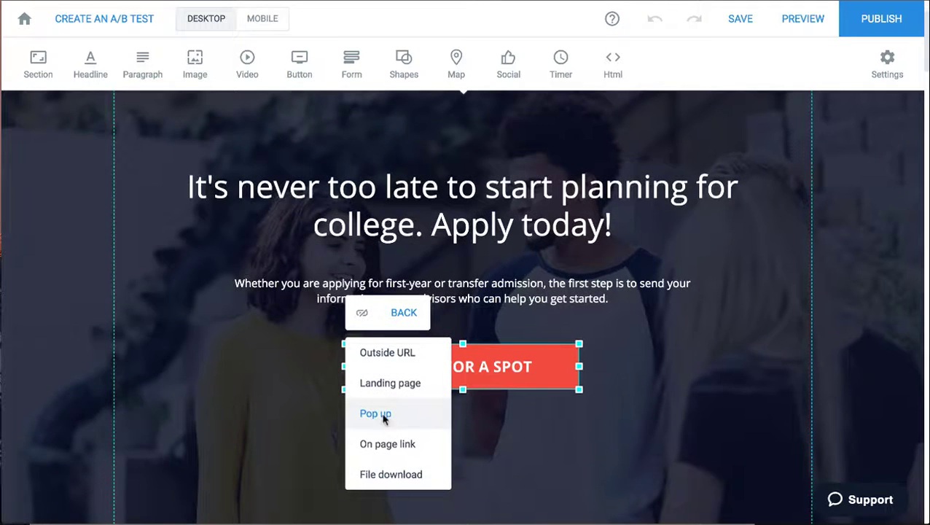
click(375, 414)
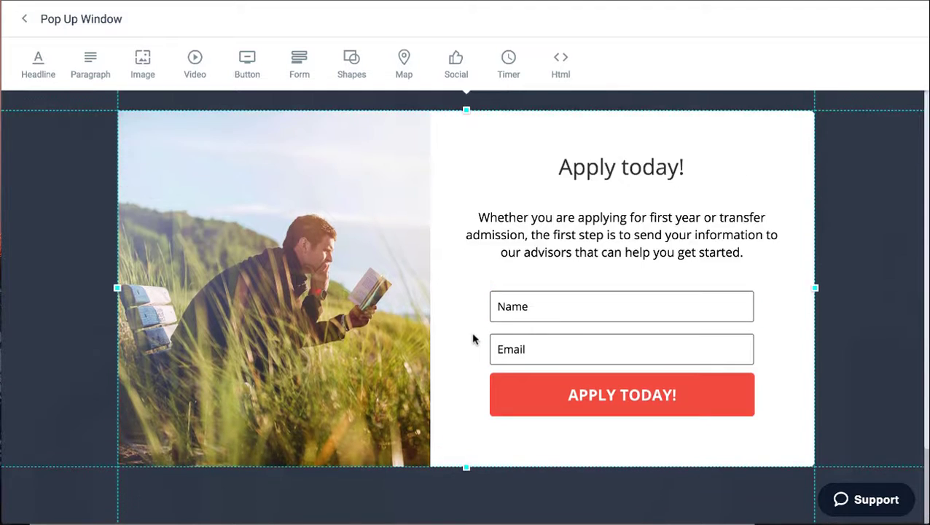
click(25, 21)
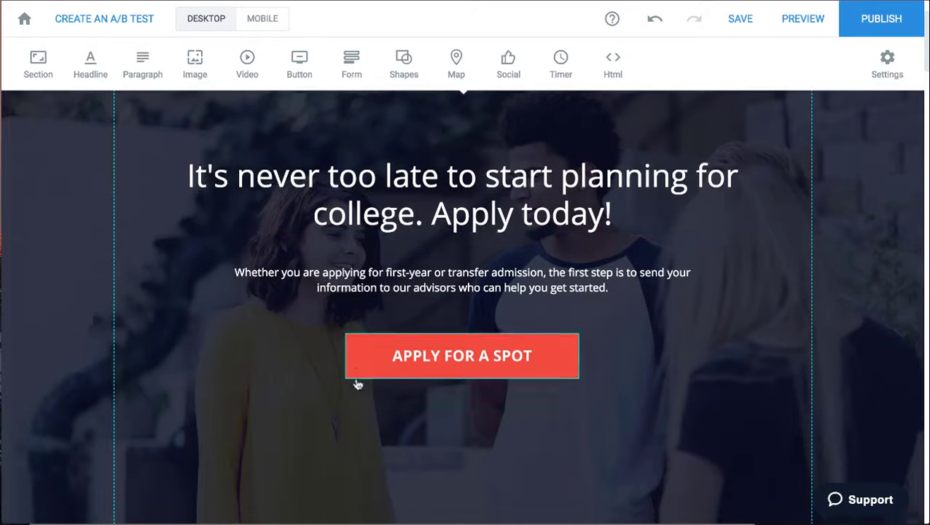
scroll(357, 384, down, 5)
scroll(361, 195, up, 7)
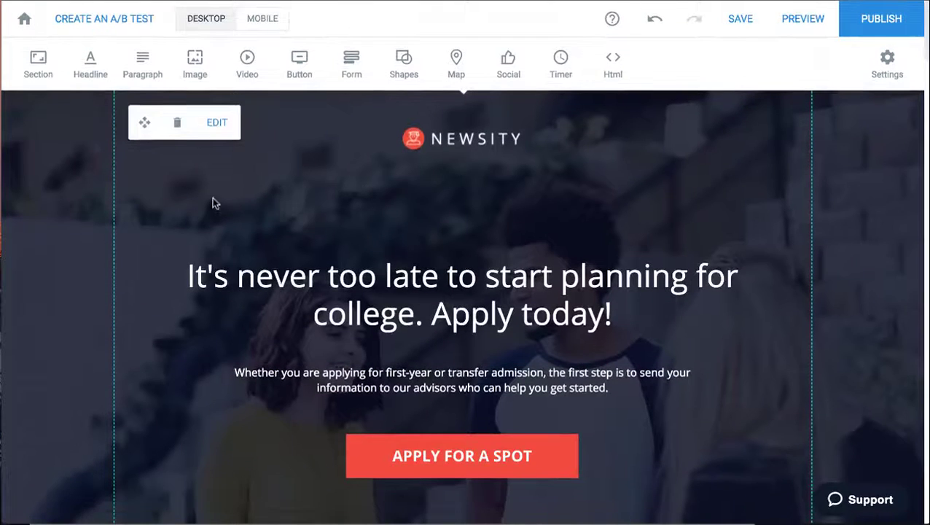
- Create an A/B test by duplicating Variation A, and dismiss the image chooser
click(122, 18)
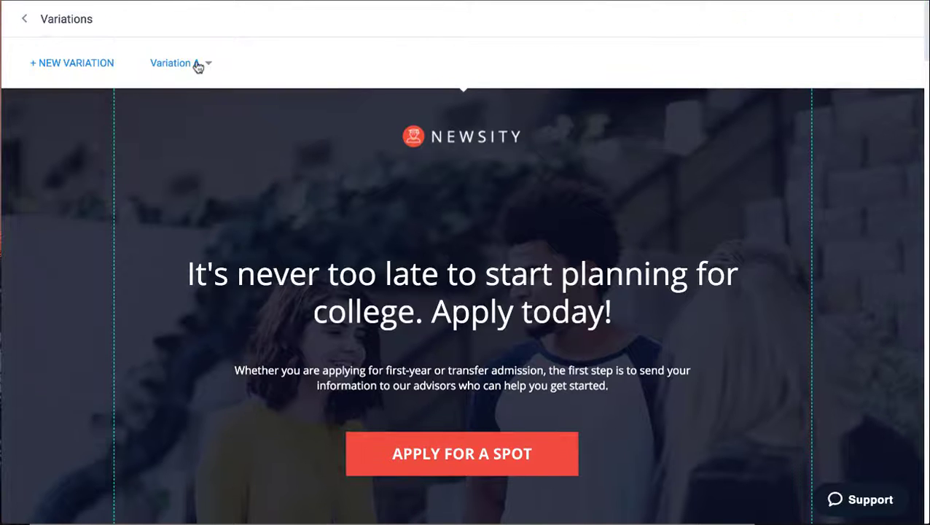
click(208, 67)
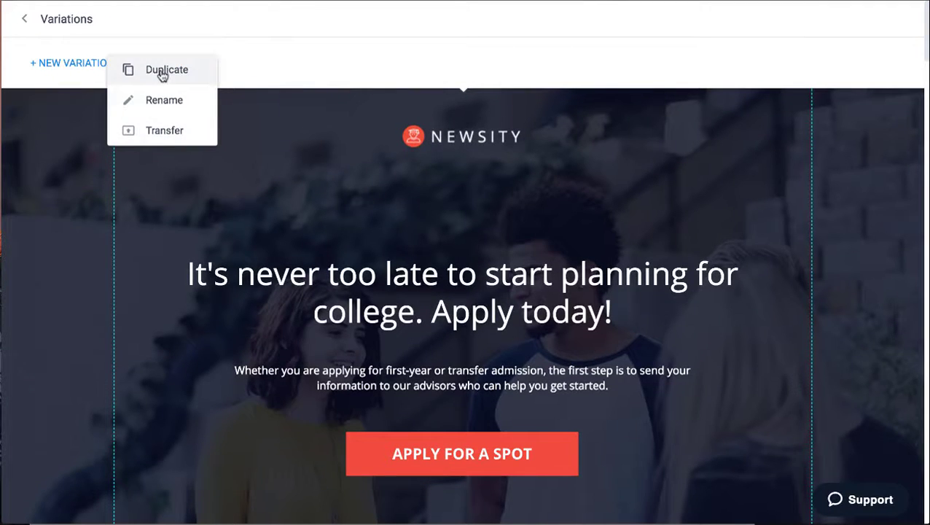
click(162, 73)
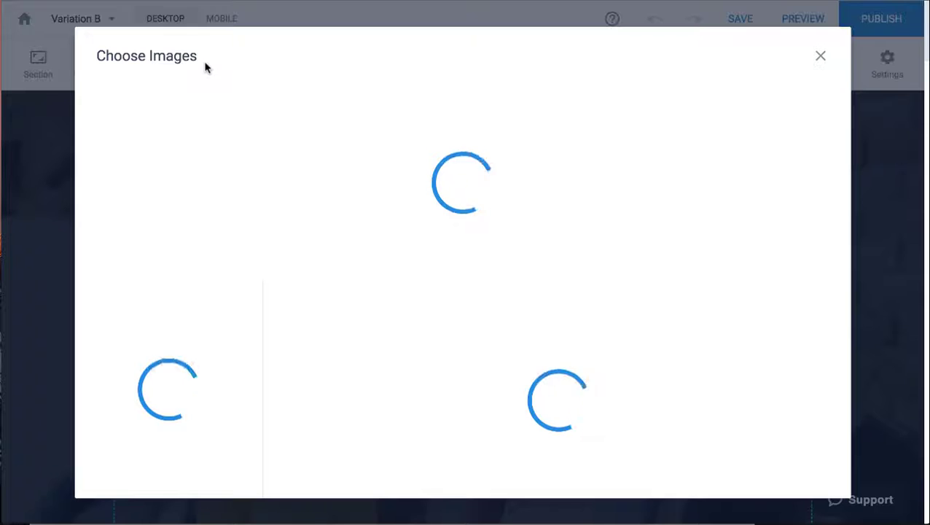
click(821, 56)
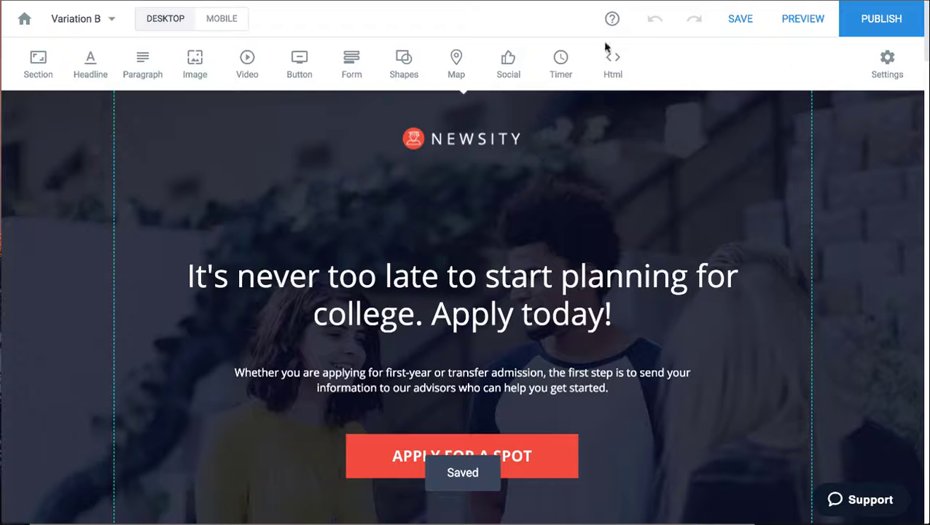
- In Variation B, change "too" to "to" in the main headline
click(111, 20)
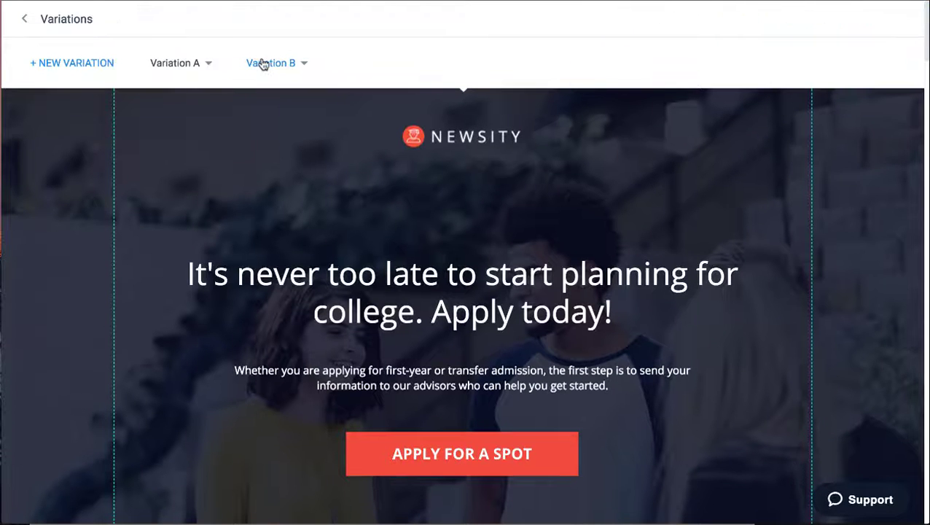
click(371, 275)
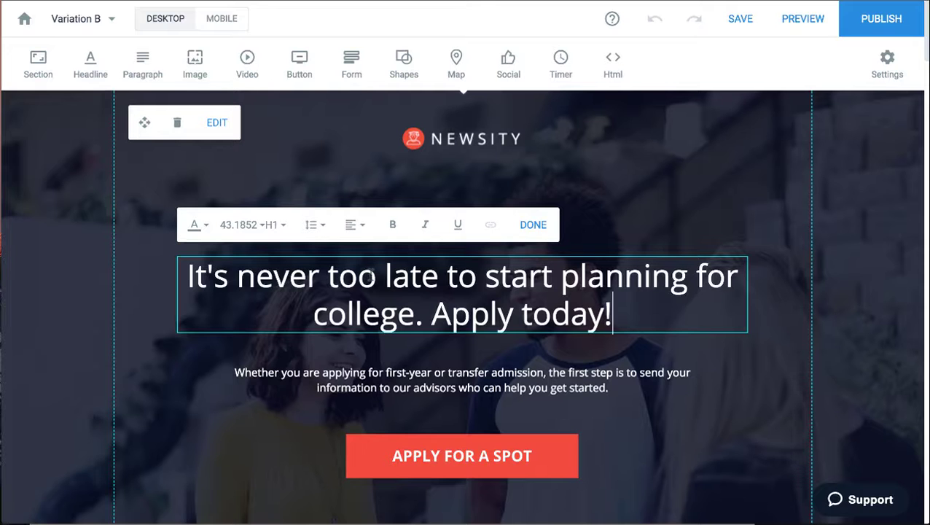
key(BackSpace)
click(338, 157)
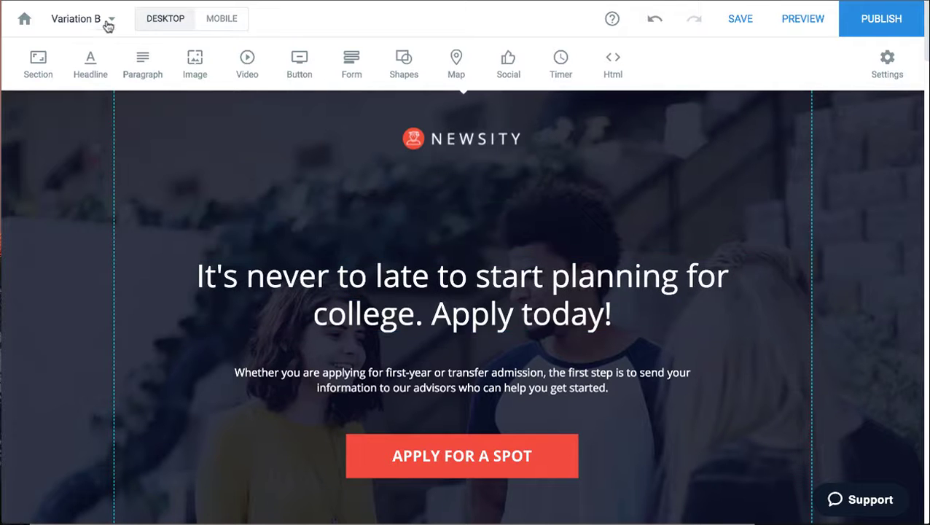
- Switch to Variation A to compare its headline, and open the options for Variation A
click(111, 22)
click(191, 66)
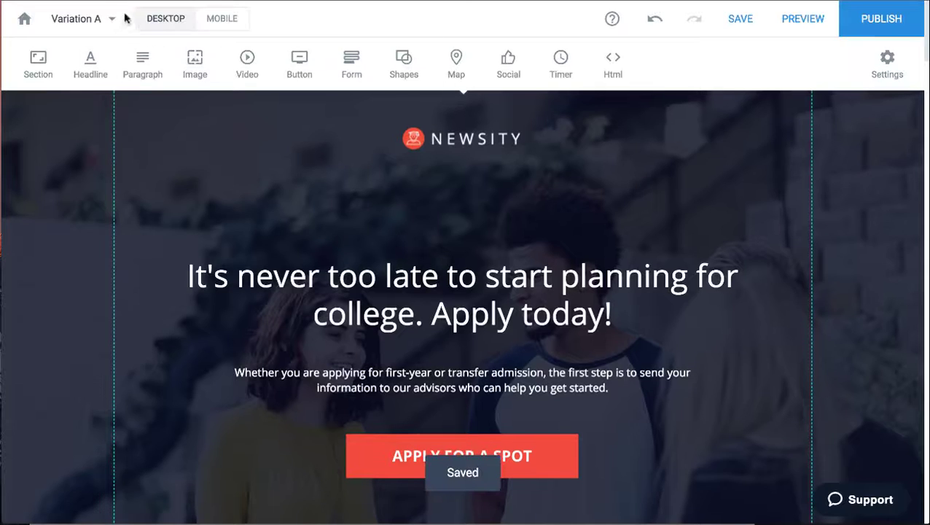
click(122, 19)
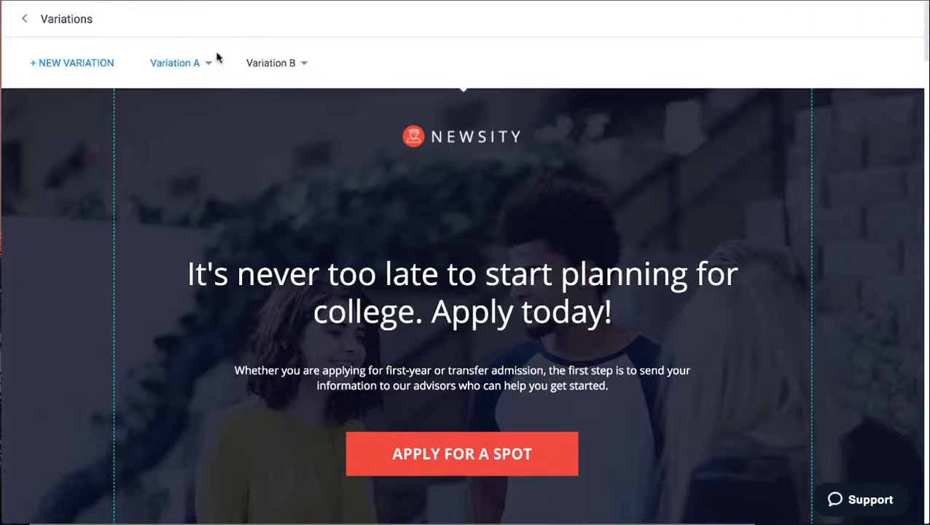
click(211, 62)
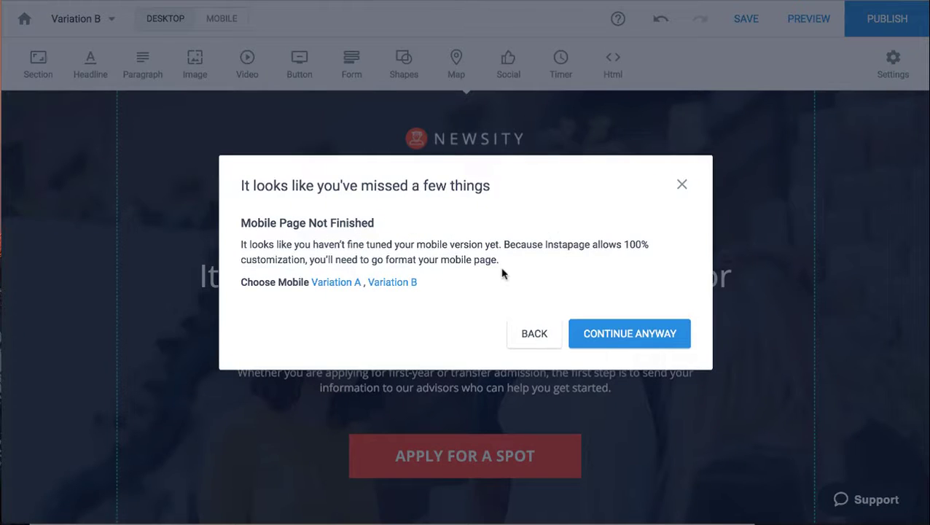
- Publish the Test Page to the pagedemo.co subdomain bttestdemo, skipping the mobile page formatting
click(608, 334)
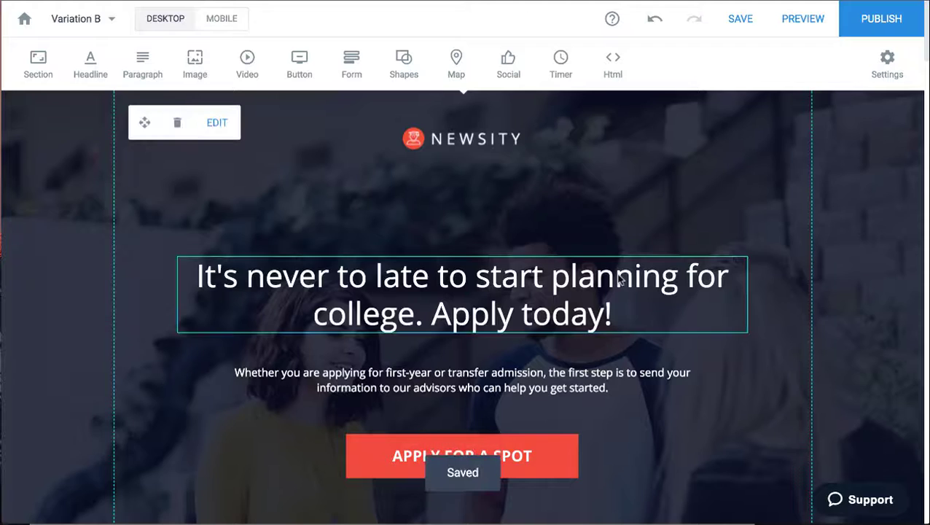
click(641, 270)
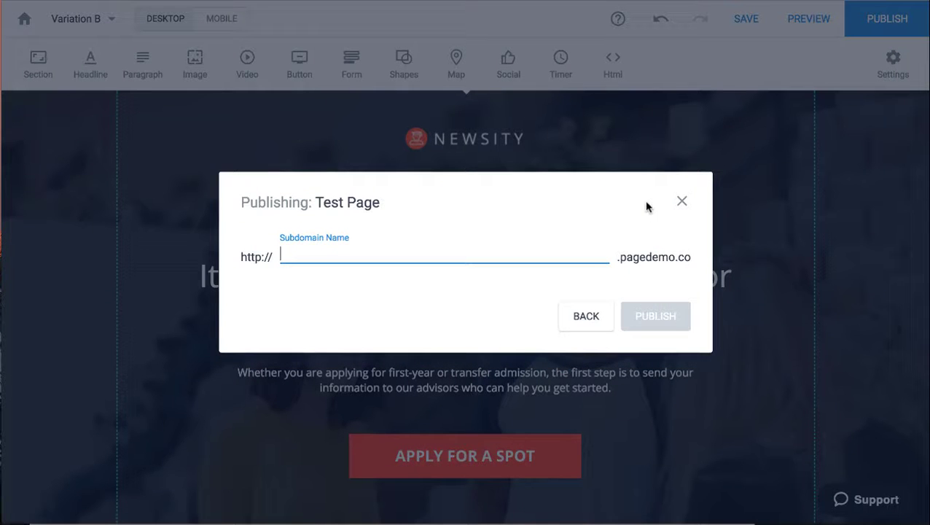
text(bttestdemo)
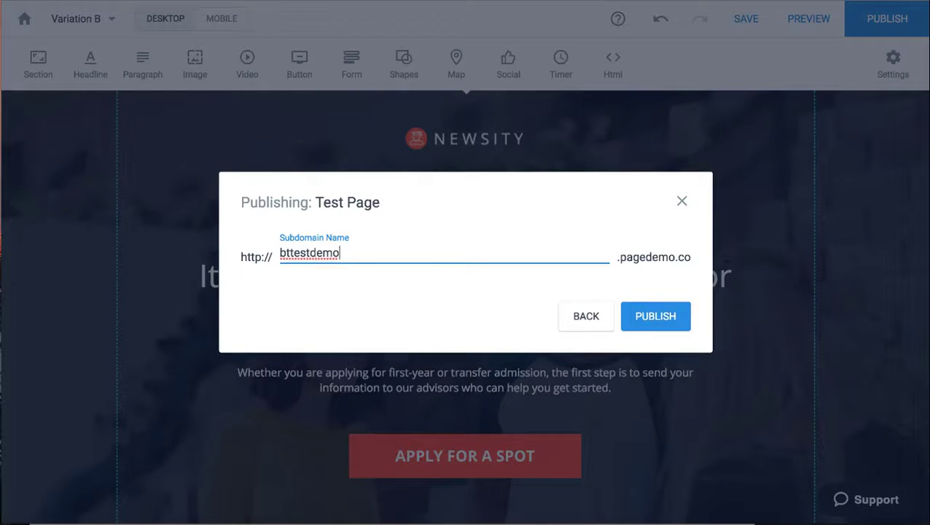
key(Return)
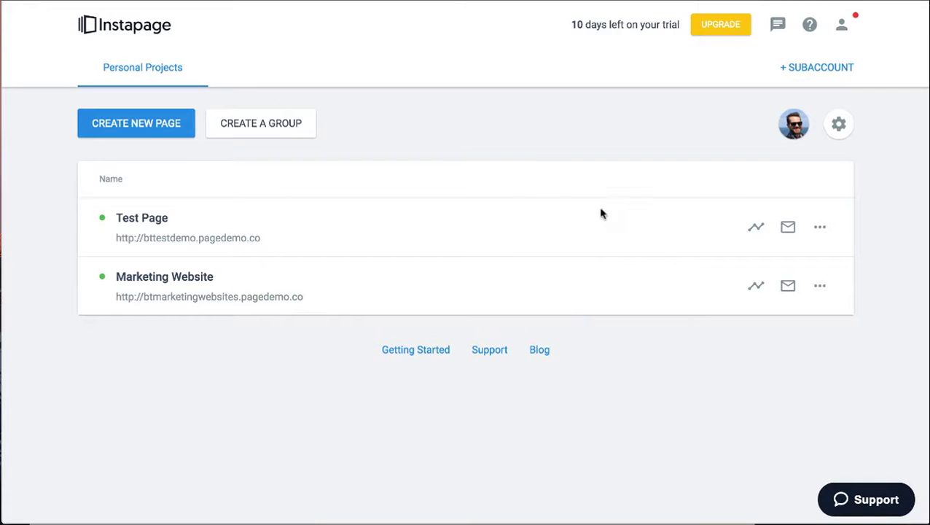
- Review the Marketing Website's analytics, including the page overview and performance by variation, and return to the project list
click(756, 287)
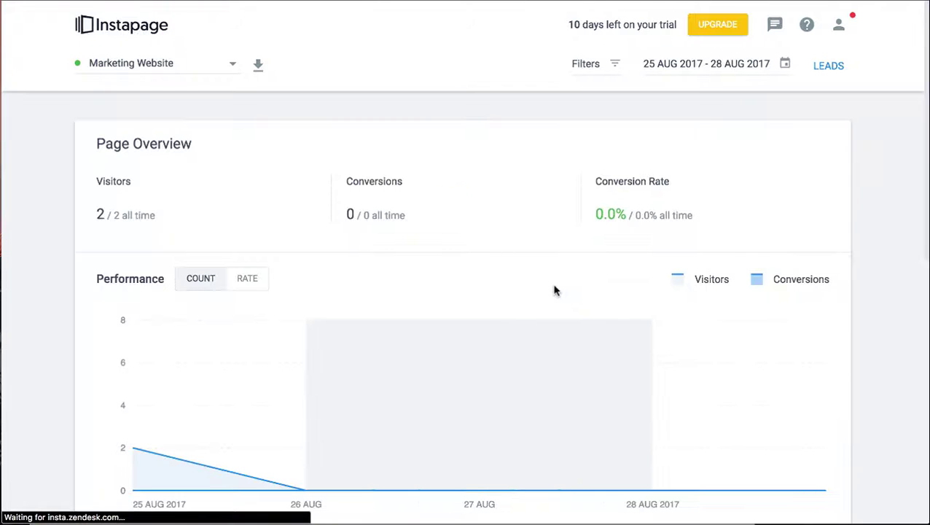
scroll(71, 420, down, 2)
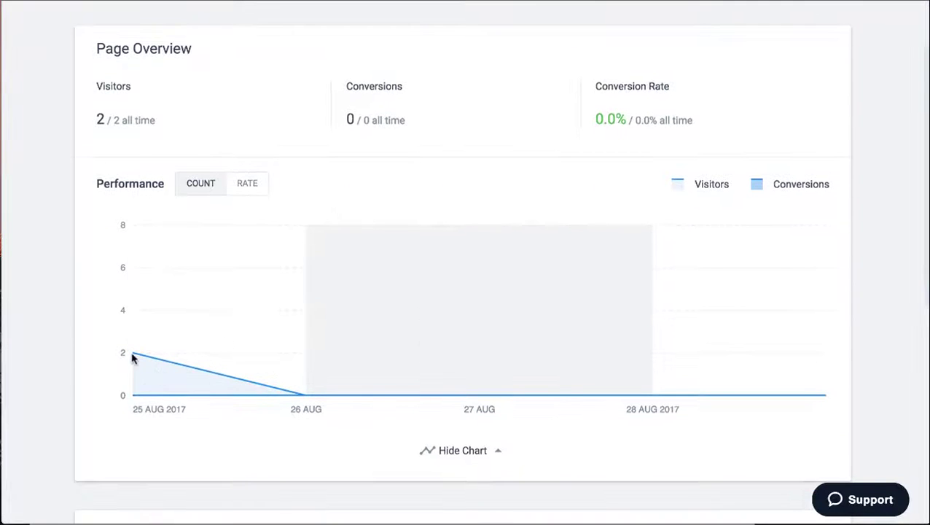
scroll(201, 430, up, 2)
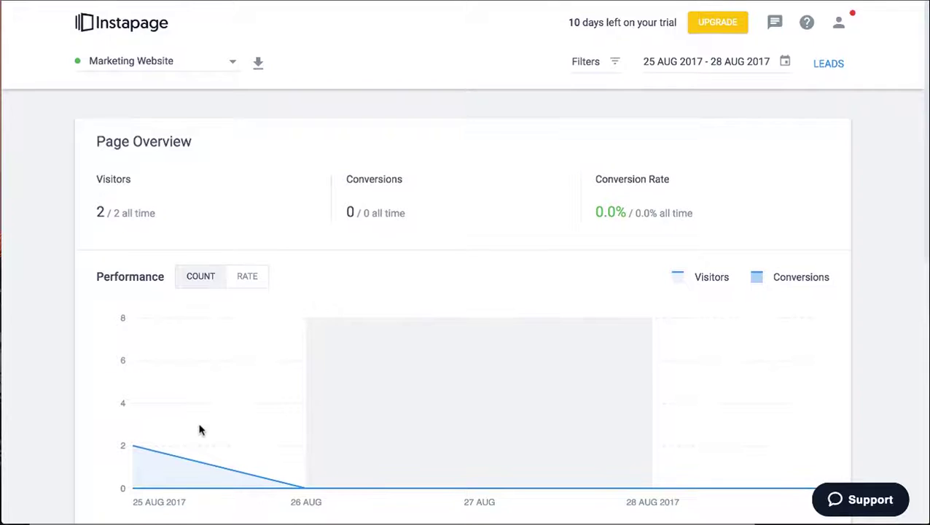
scroll(201, 430, down, 9)
scroll(201, 430, down, 2)
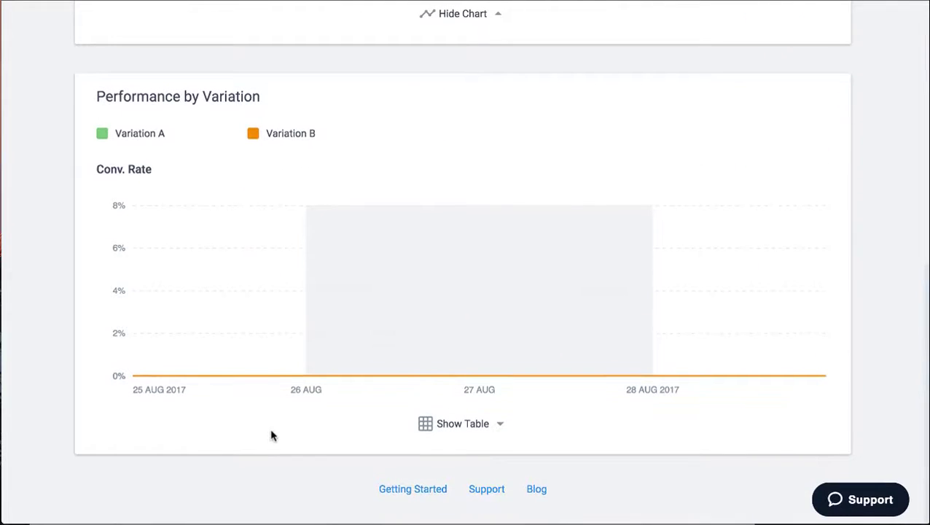
scroll(271, 436, up, 10)
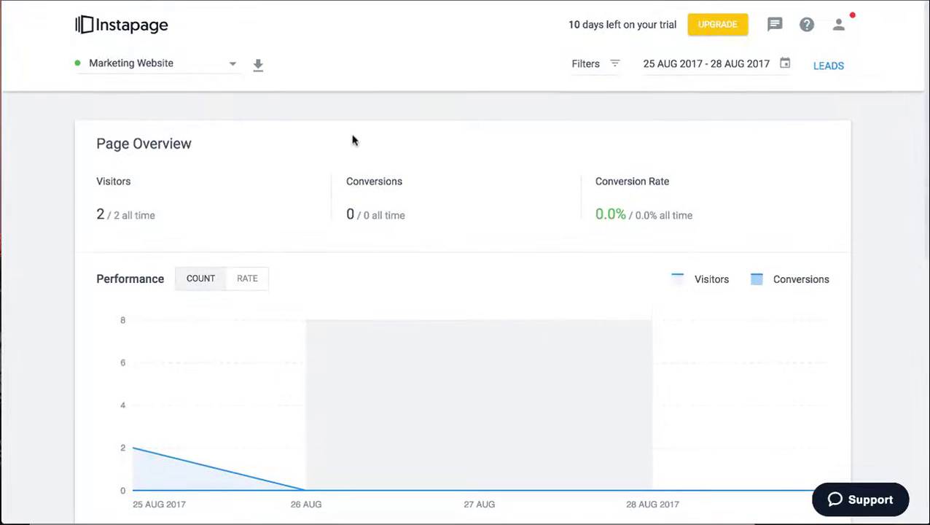
click(154, 27)
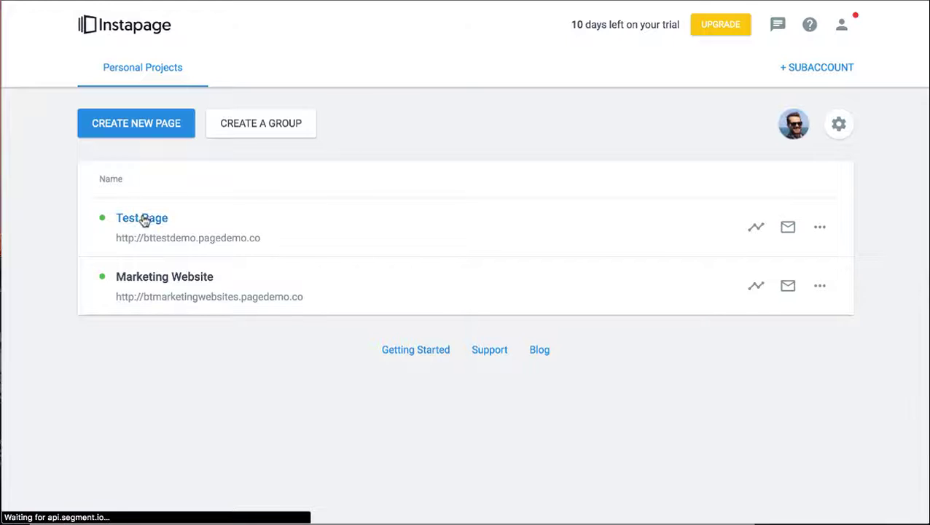
- Open the Test Page in preview and show Variation B
click(143, 218)
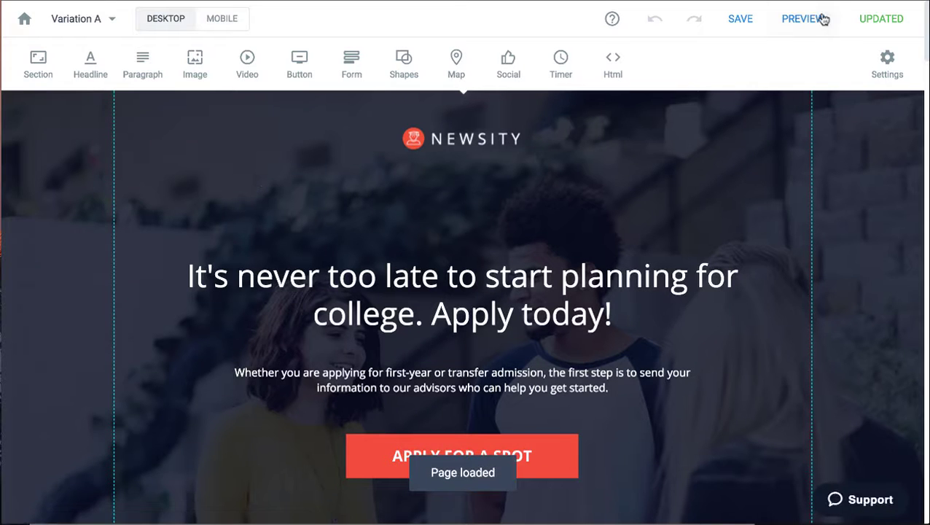
click(803, 18)
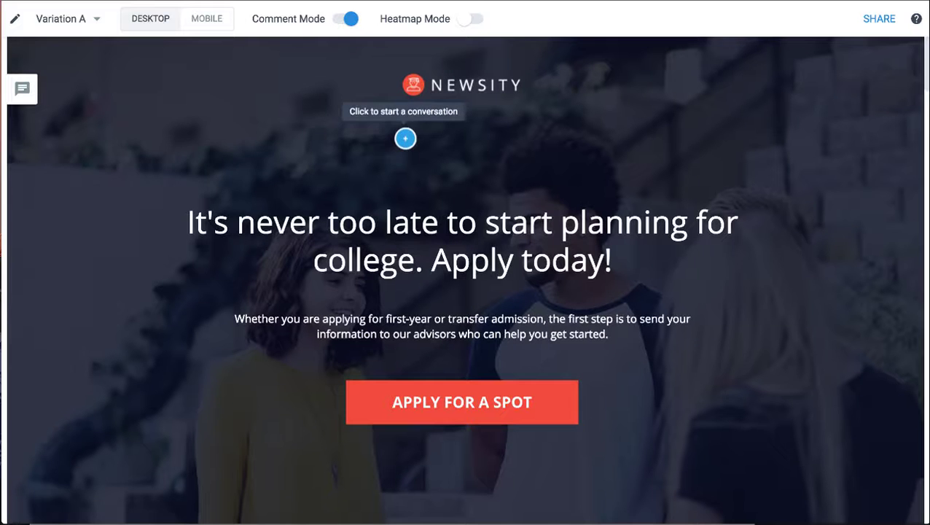
click(93, 18)
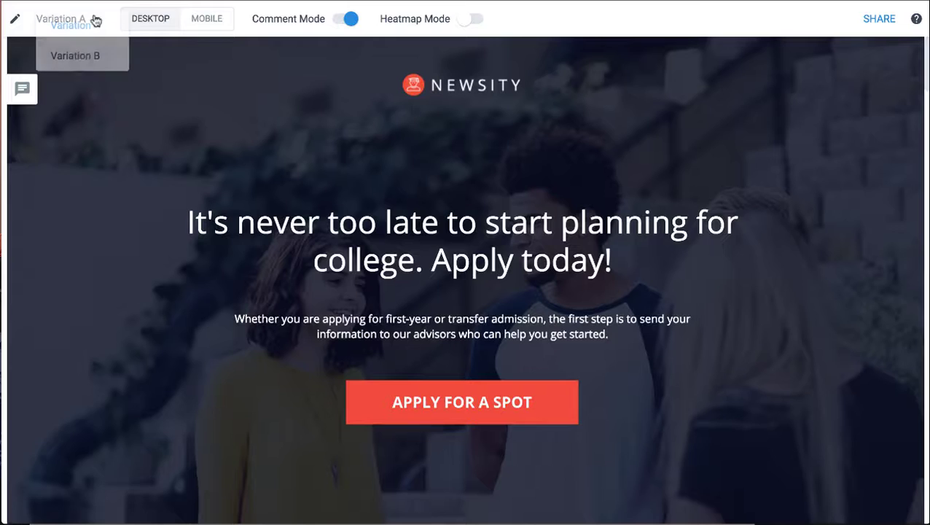
click(73, 52)
- Post the comment "There is a typo here." on the word "to" in the headline and close the conversation
click(364, 223)
text(There is a typo here.)
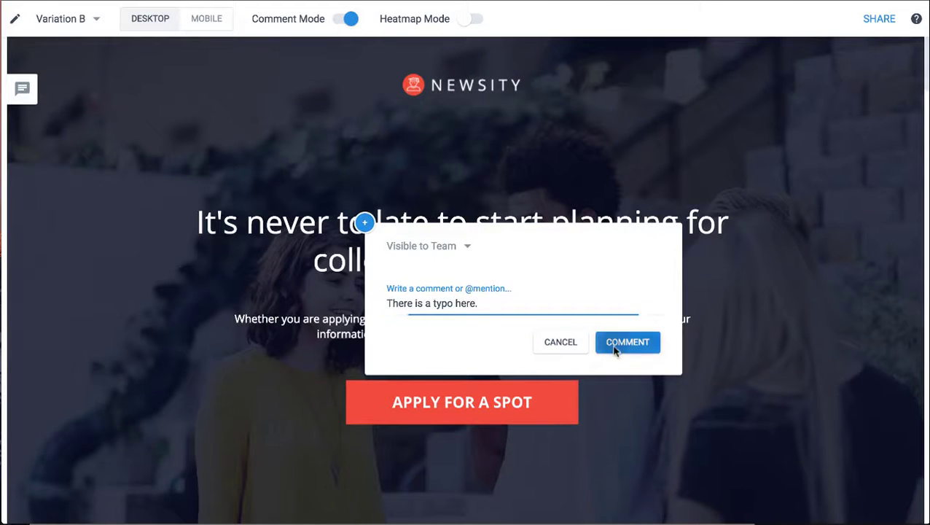
click(615, 347)
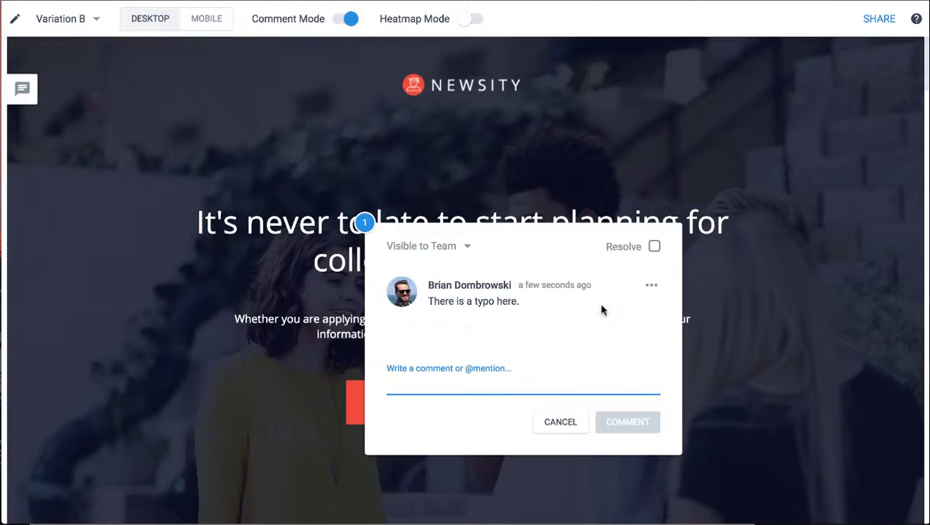
click(723, 334)
- Post the comment "Let's try a different color for variation B" on the APPLY FOR A SPOT button
scroll(725, 353, down, 5)
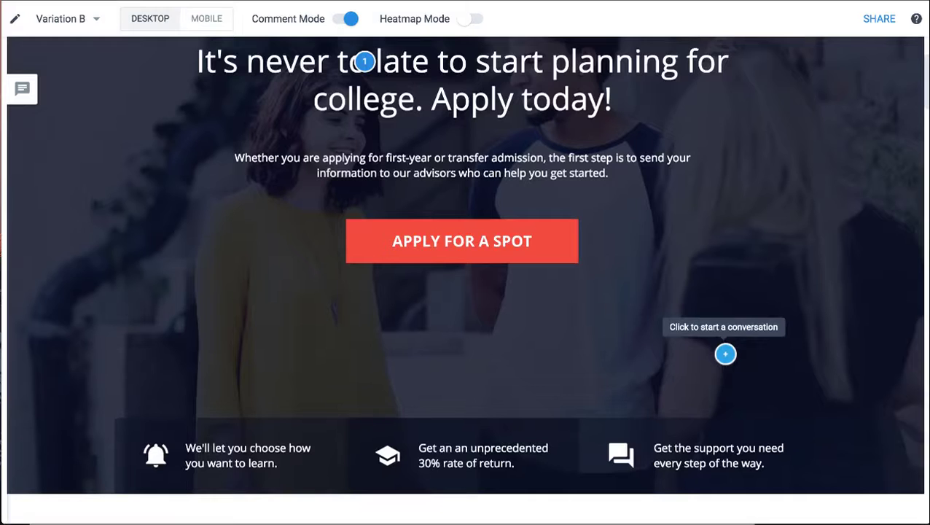
click(555, 250)
text(Let)
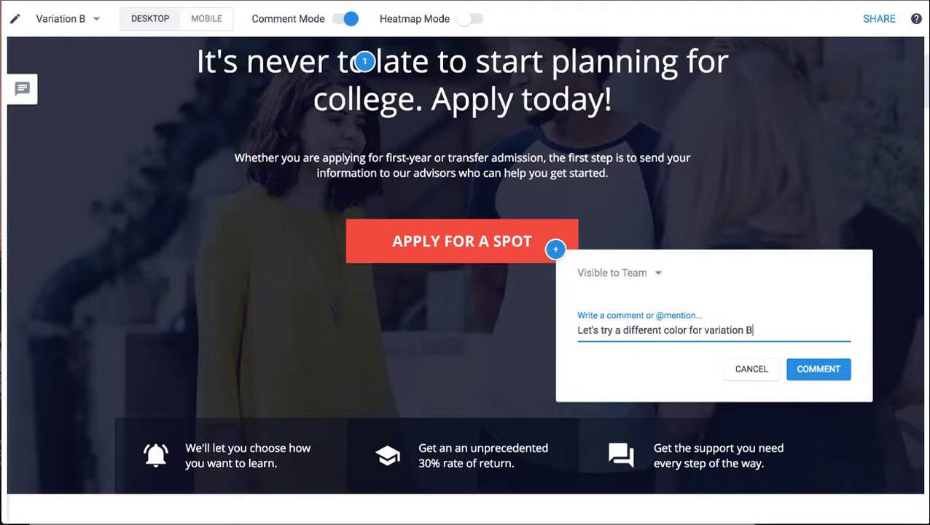
click(817, 369)
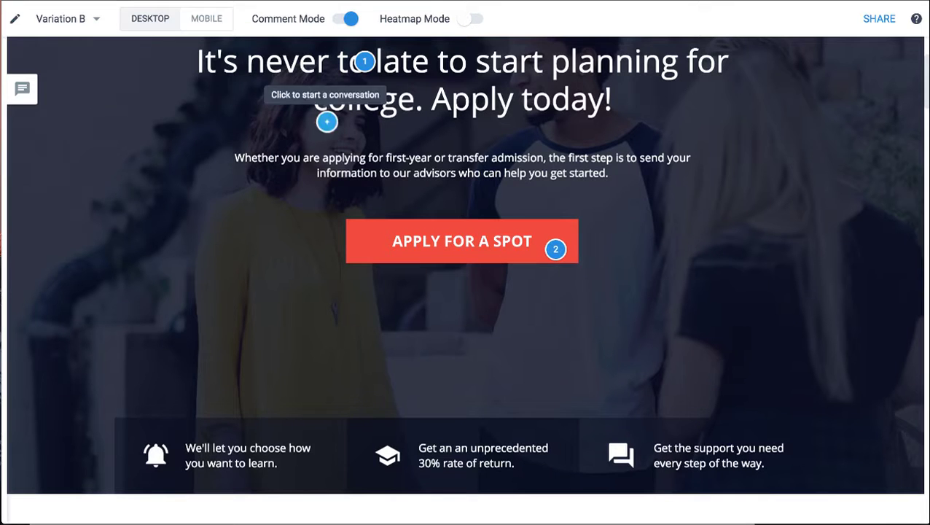
- Review the list of conversations for the variations, and leave the preview and editor for the project list
click(22, 88)
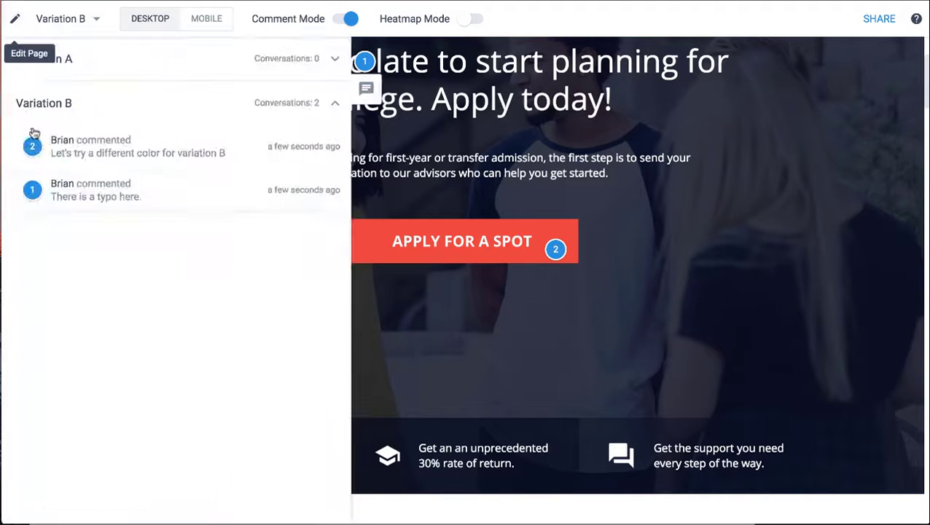
click(14, 20)
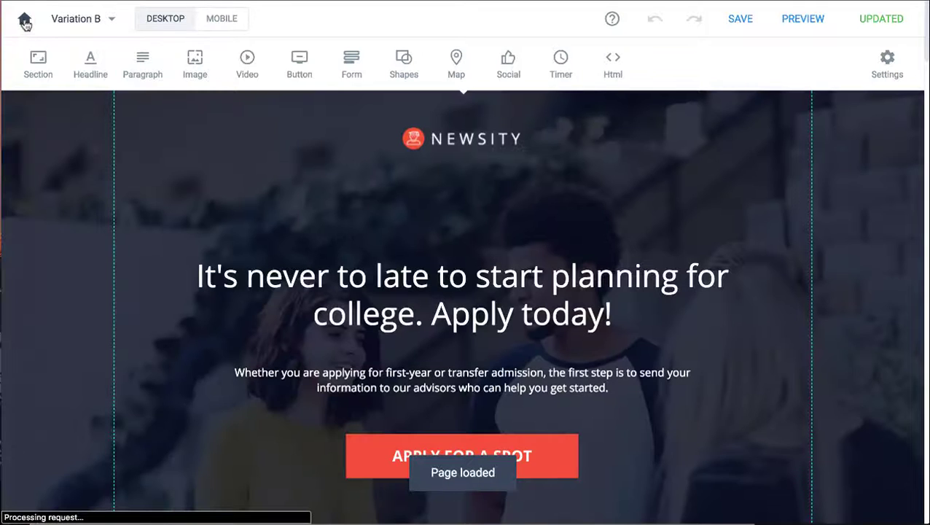
click(24, 22)
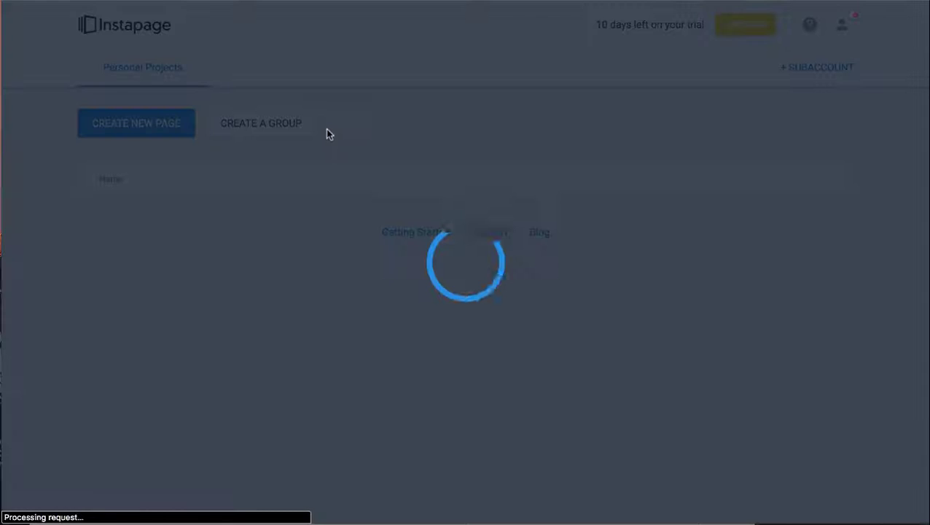
- Open the landing page's preview and turn on Heatmap Mode to examine Variation A on desktop
click(157, 280)
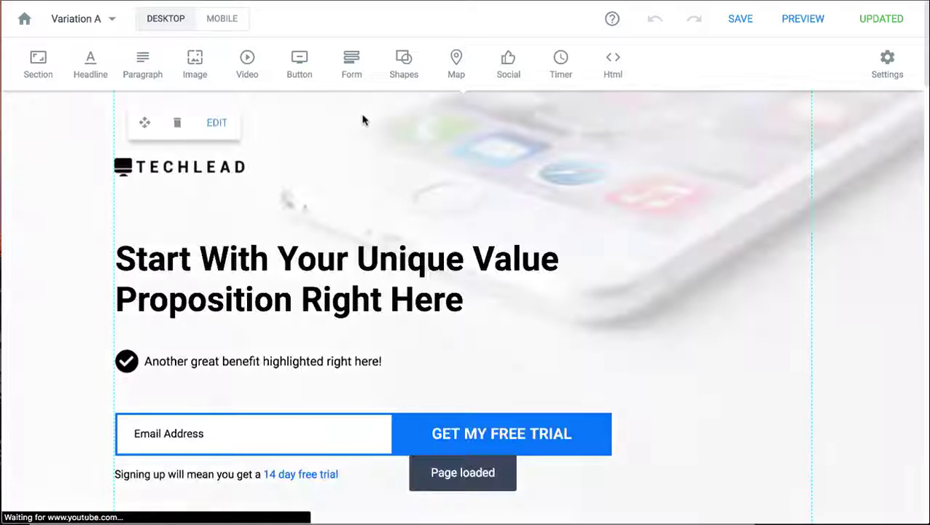
click(803, 20)
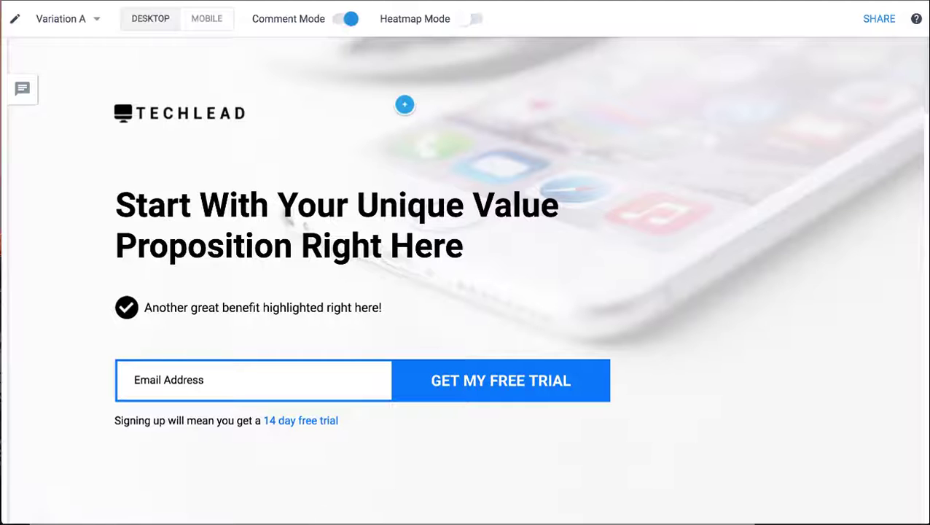
click(476, 19)
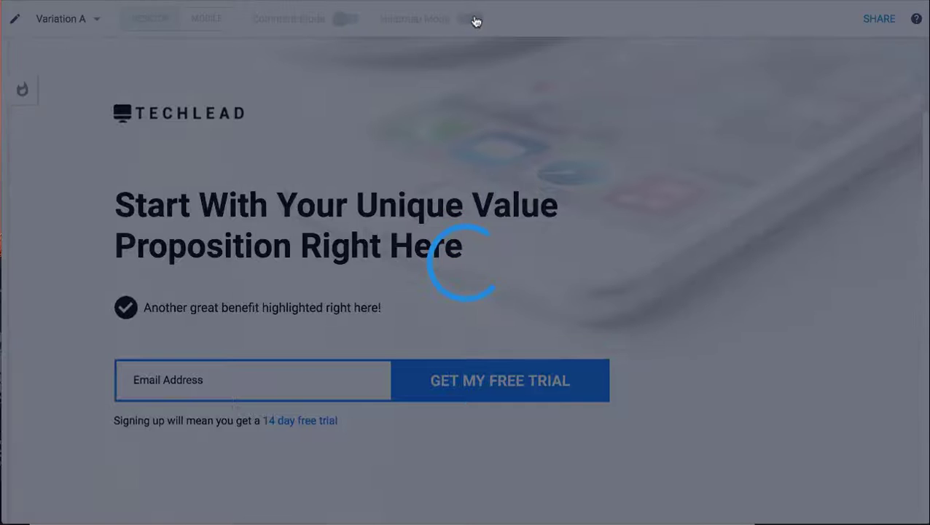
scroll(461, 265, down, 15)
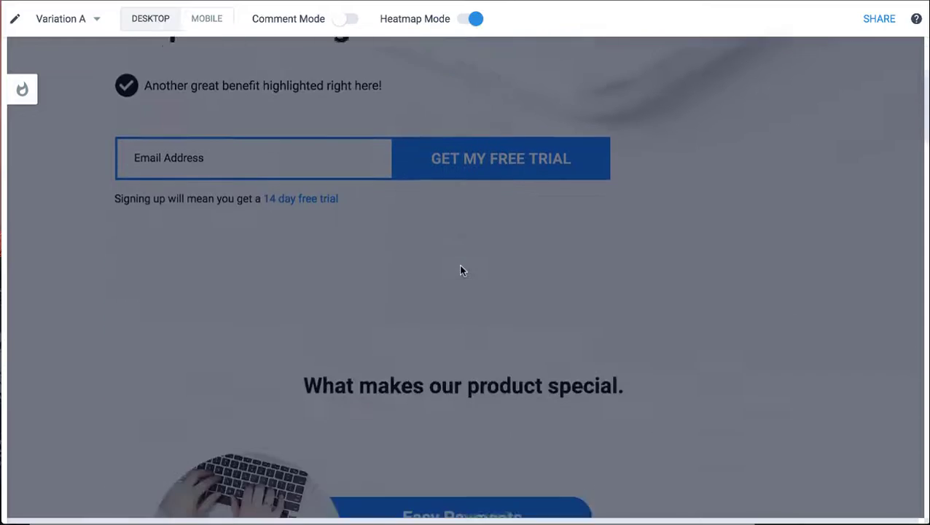
scroll(460, 268, up, 15)
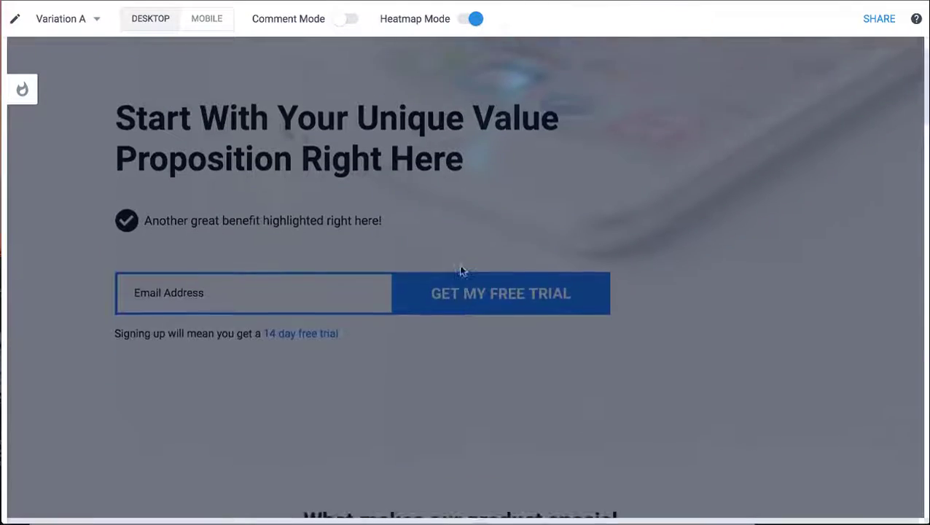
- Examine the heatmap for Variation B, and return to Variation A
click(61, 18)
click(73, 53)
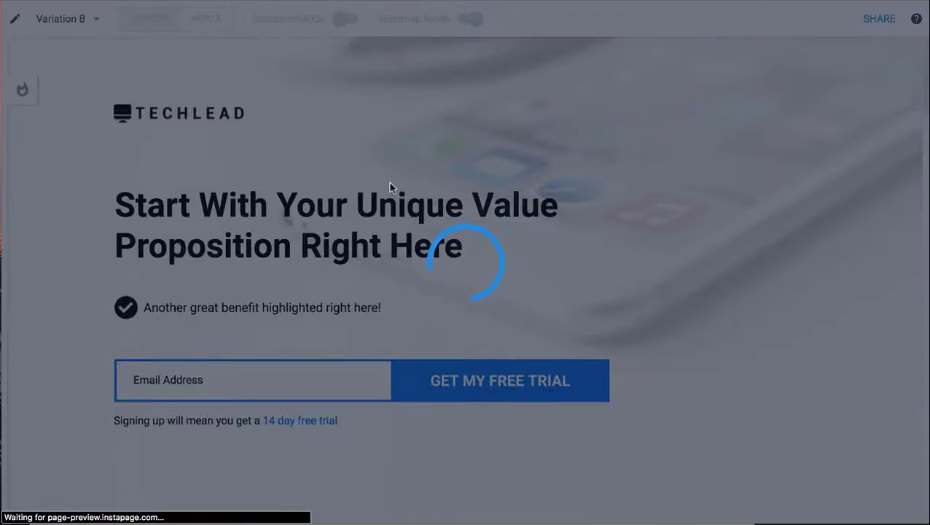
scroll(418, 282, down, 10)
scroll(418, 282, up, 10)
click(91, 21)
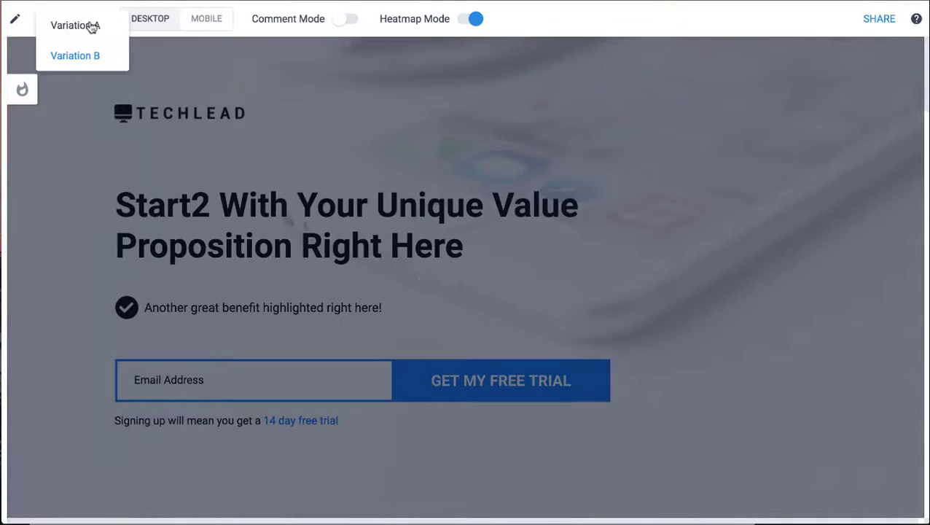
click(76, 26)
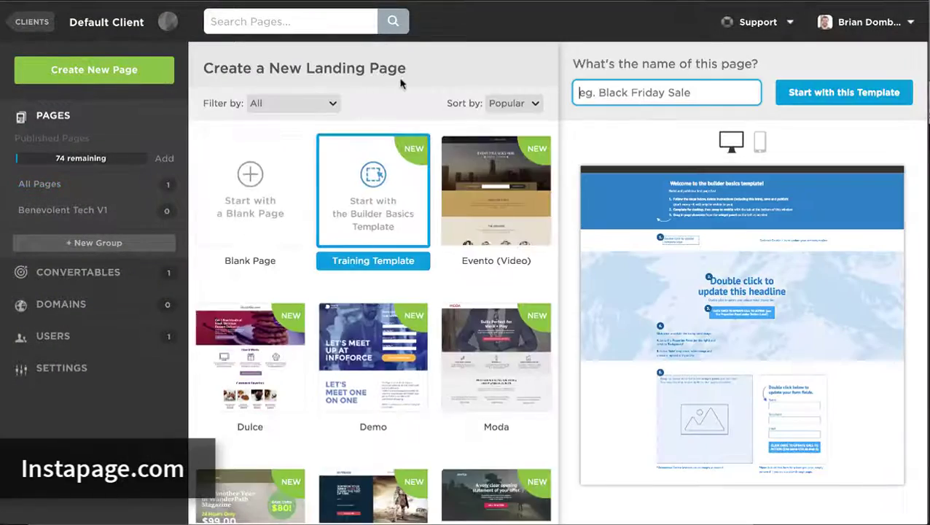
- In Unbounce, create a landing page named Test Page from the Simple (Video) template
scroll(368, 305, down, 1)
scroll(292, 283, down, 3)
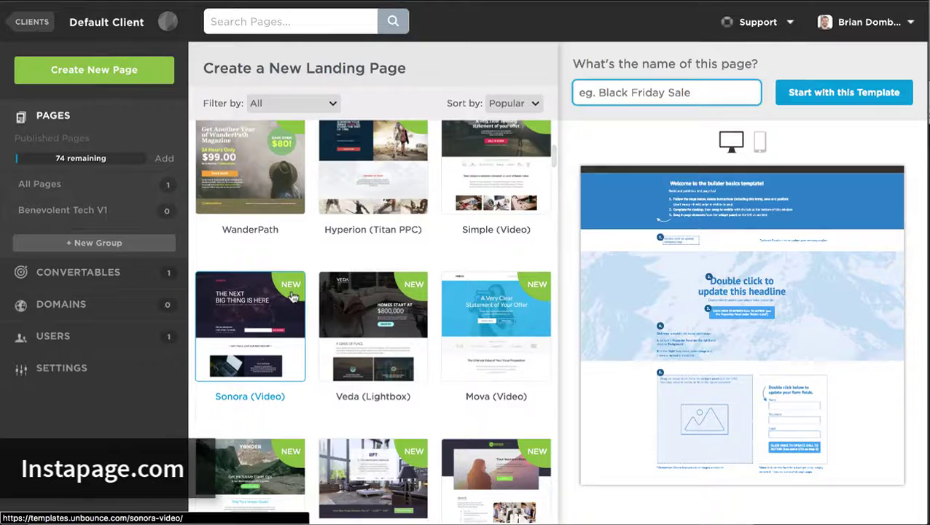
click(279, 310)
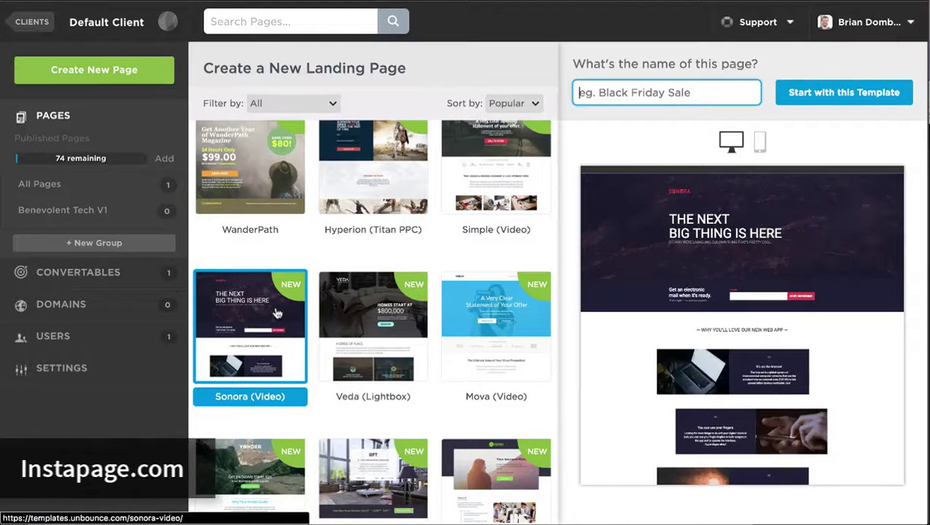
click(503, 184)
click(661, 94)
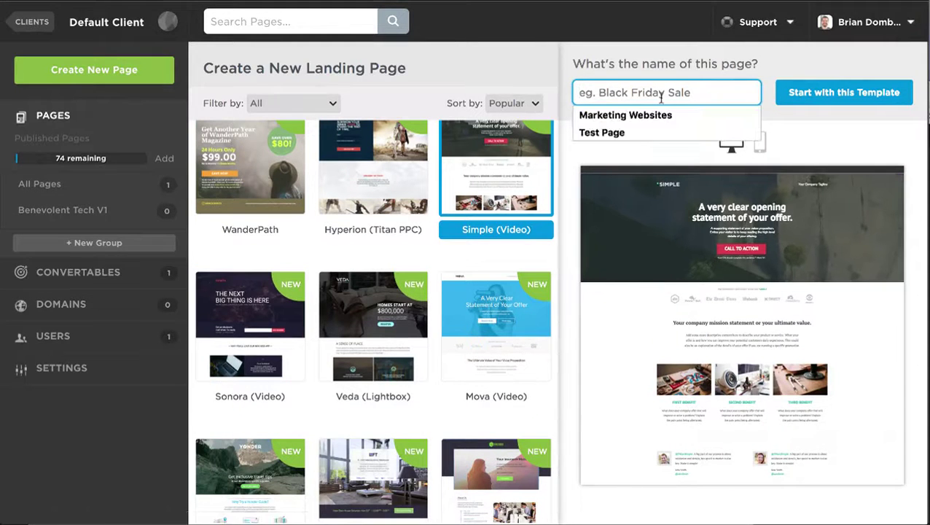
text(Test Page)
click(845, 93)
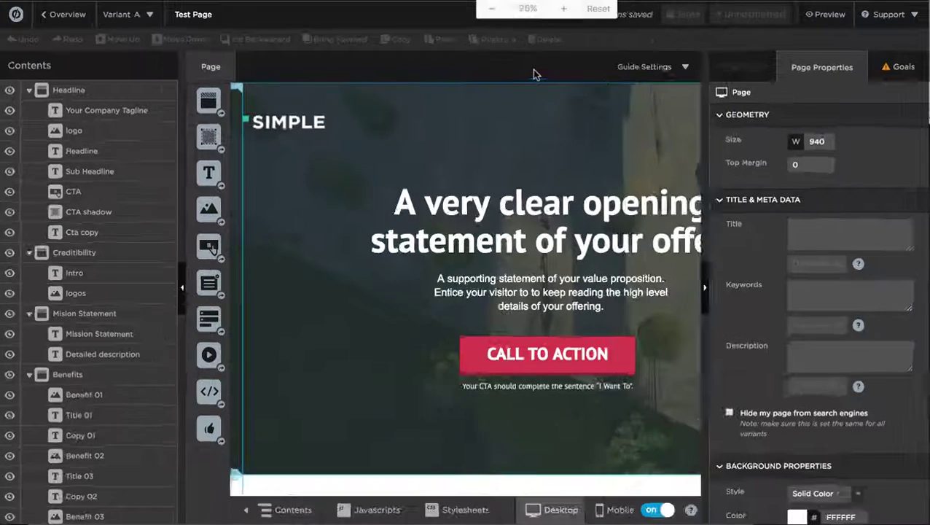
- Set the CALL TO ACTION button's click action to Show a Lightbox and open that lightbox for editing
key(super+minus)
click(417, 173)
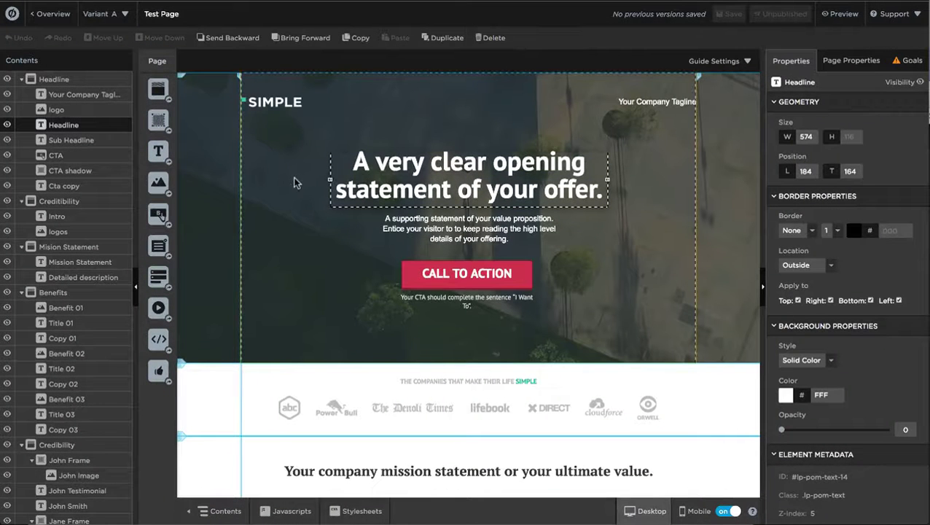
click(460, 274)
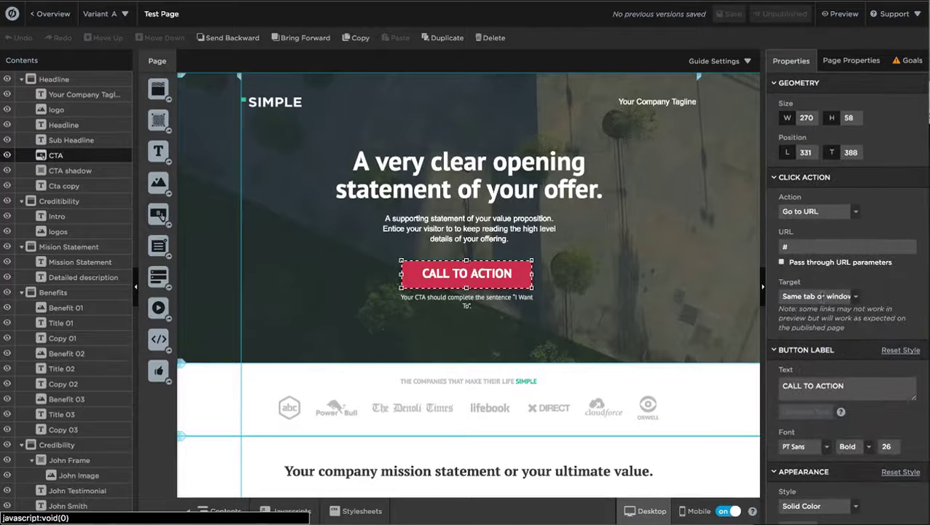
click(814, 215)
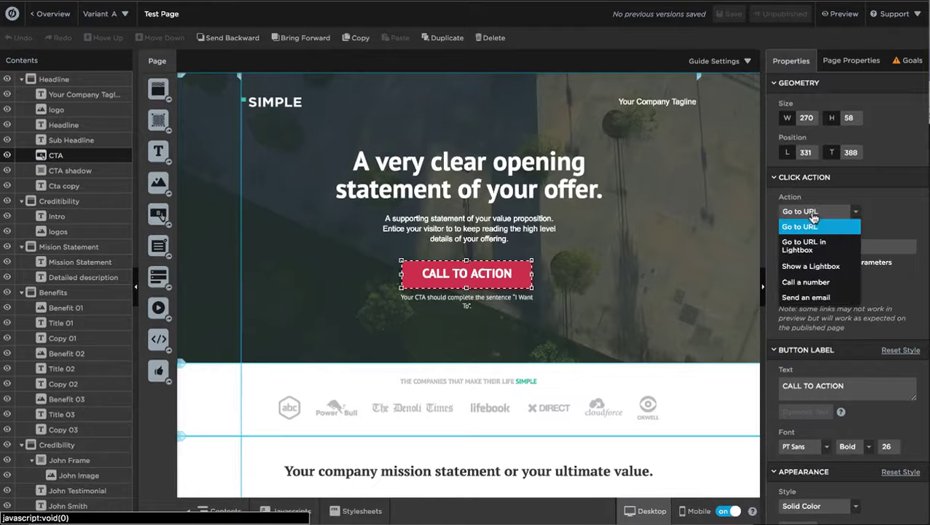
click(813, 266)
click(815, 245)
click(807, 280)
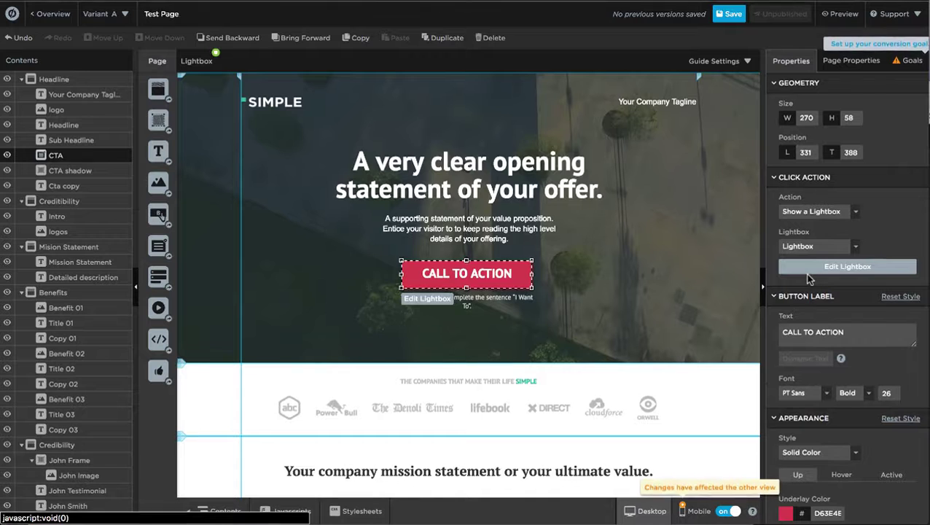
click(815, 269)
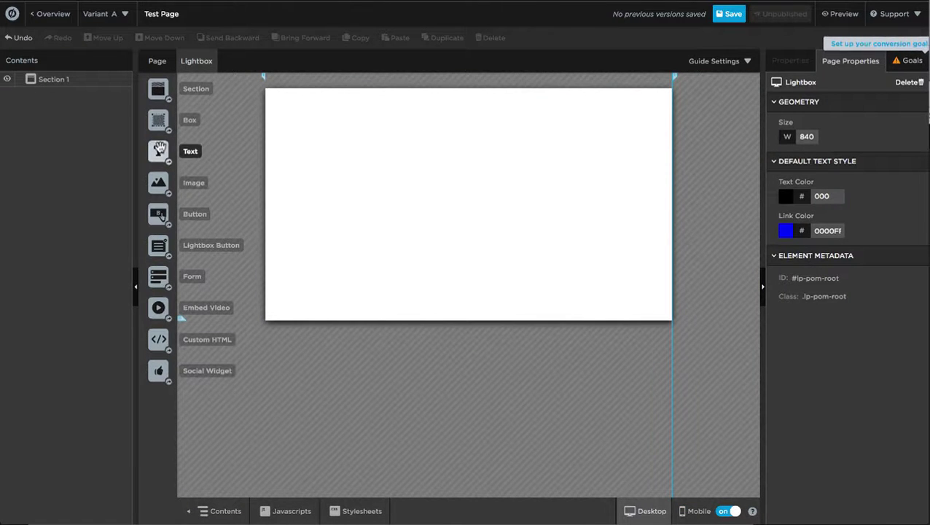
- Place a text block in the lightbox and add a form beside it with an untitled text field
drag(158, 151, 317, 122)
drag(156, 277, 580, 135)
click(316, 151)
click(314, 151)
click(363, 150)
click(554, 179)
click(360, 155)
click(292, 169)
- Add the predefined Email field to the form, remove the untitled field and finish the form design
click(304, 268)
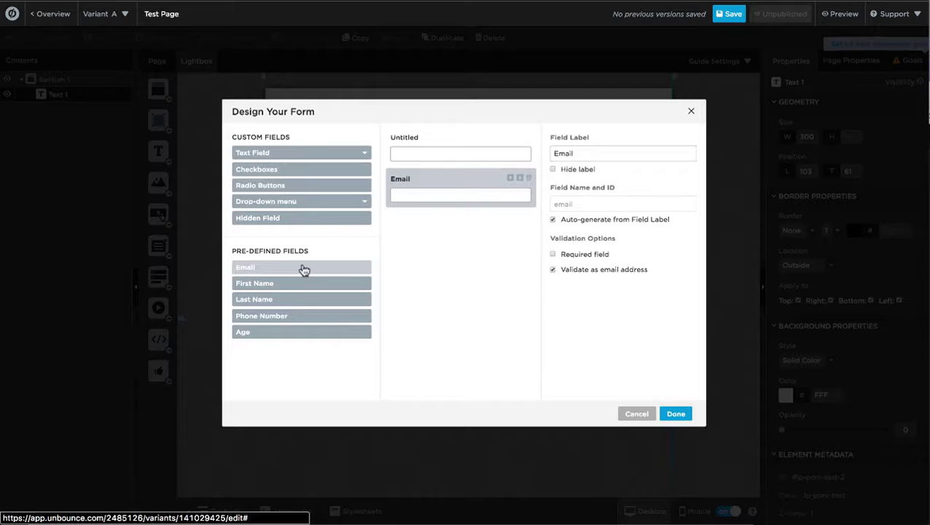
click(500, 155)
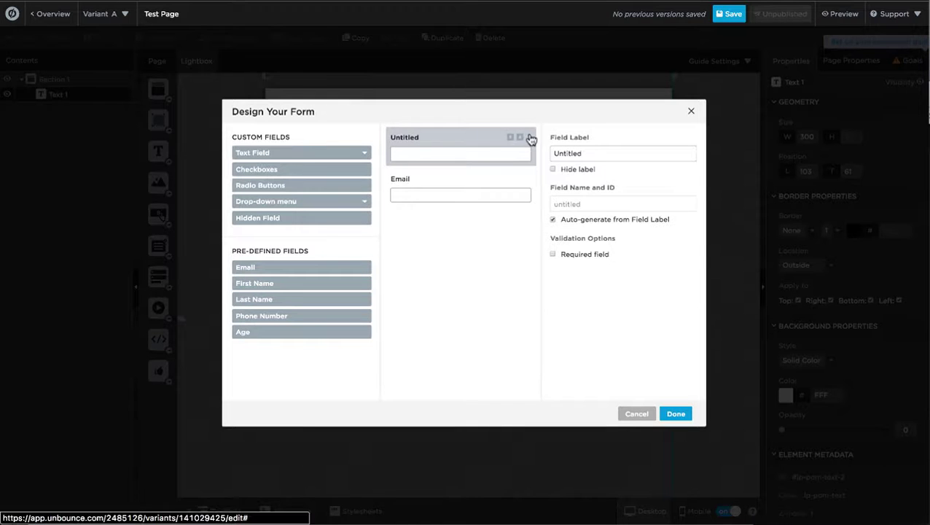
click(529, 138)
click(676, 414)
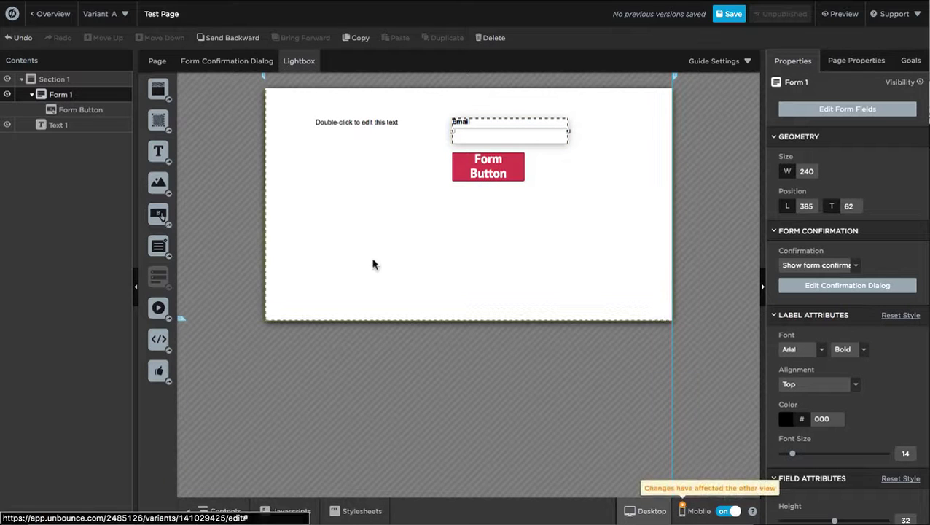
drag(159, 181, 296, 178)
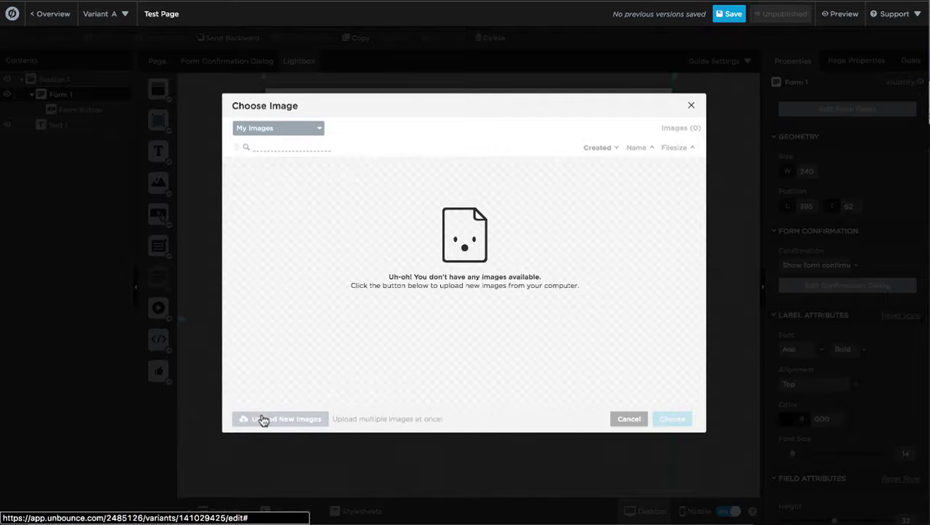
click(634, 420)
click(639, 135)
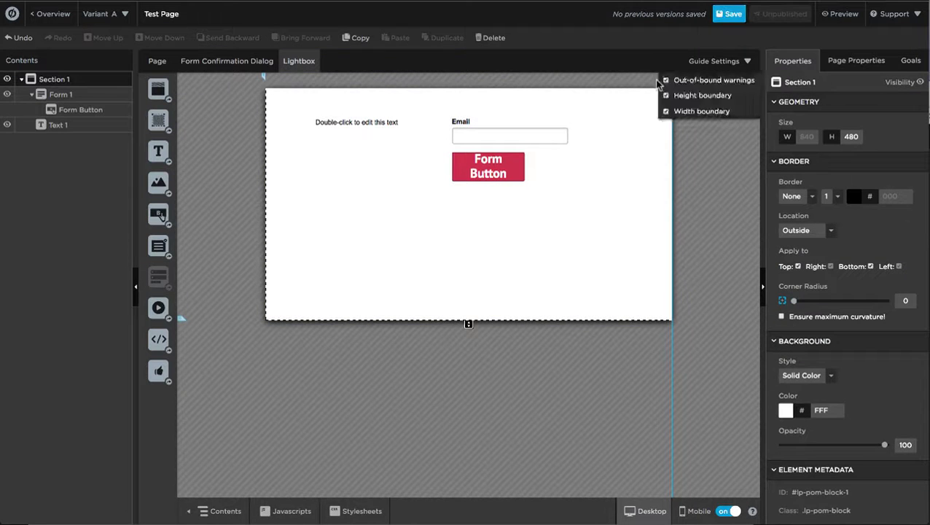
- Return to the main page and examine the click action settings of the CALL TO ACTION button
click(158, 63)
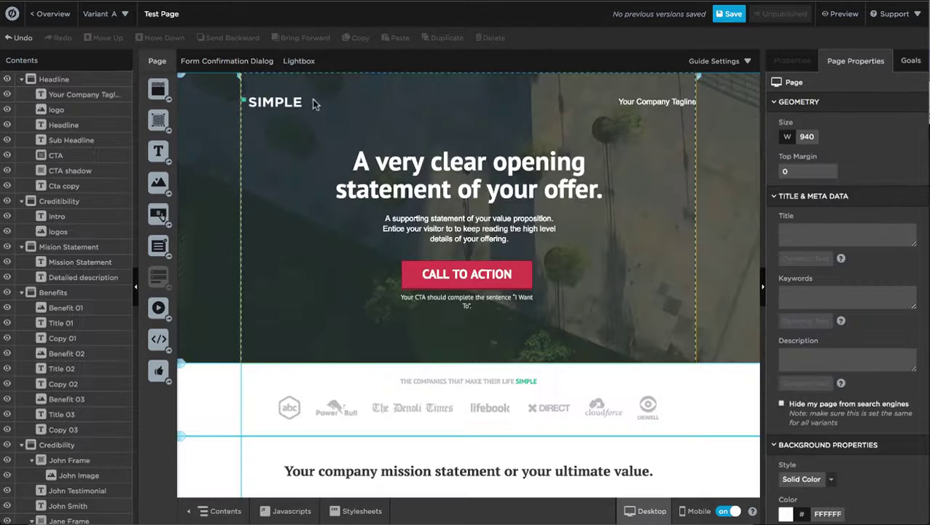
click(467, 275)
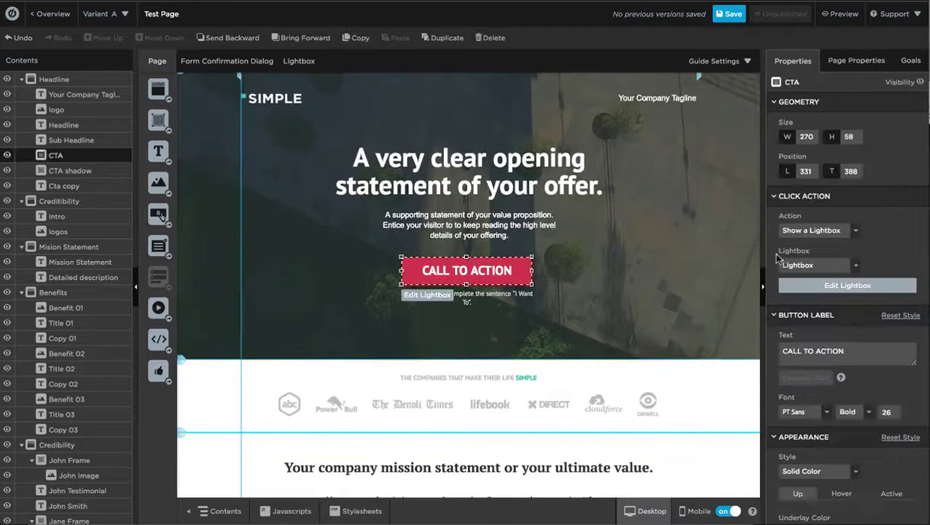
click(853, 229)
click(853, 231)
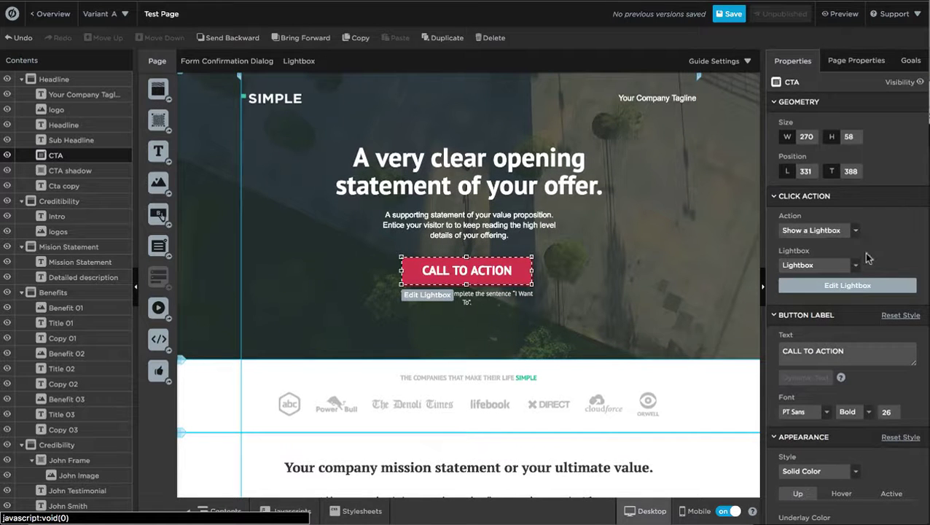
scroll(602, 342, down, 1)
scroll(602, 342, up, 1)
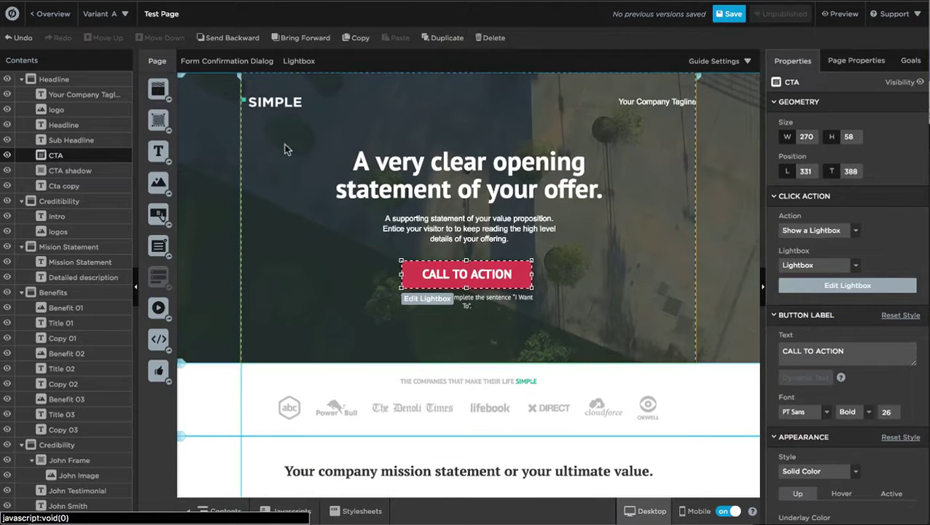
- Switch from Variant A to a new Variant B of the Test Page, leaving without saving the changes
click(102, 14)
click(110, 77)
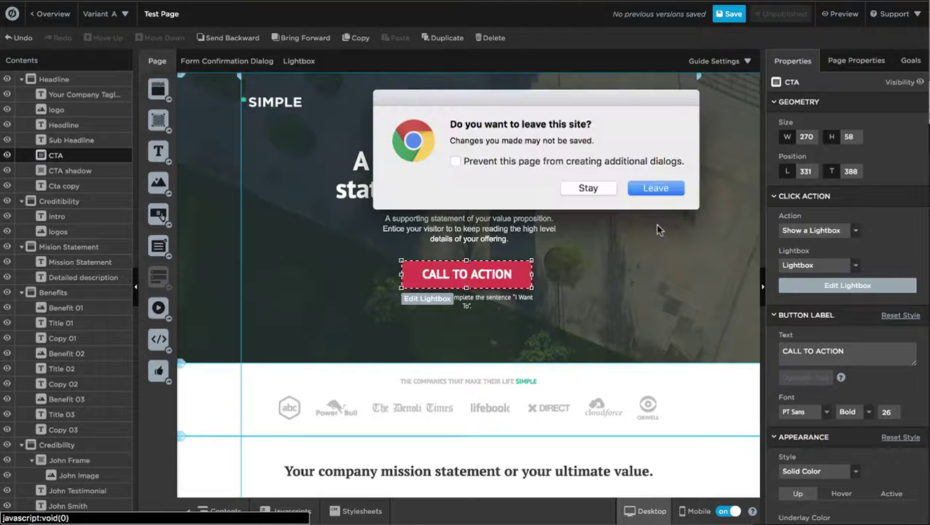
click(661, 187)
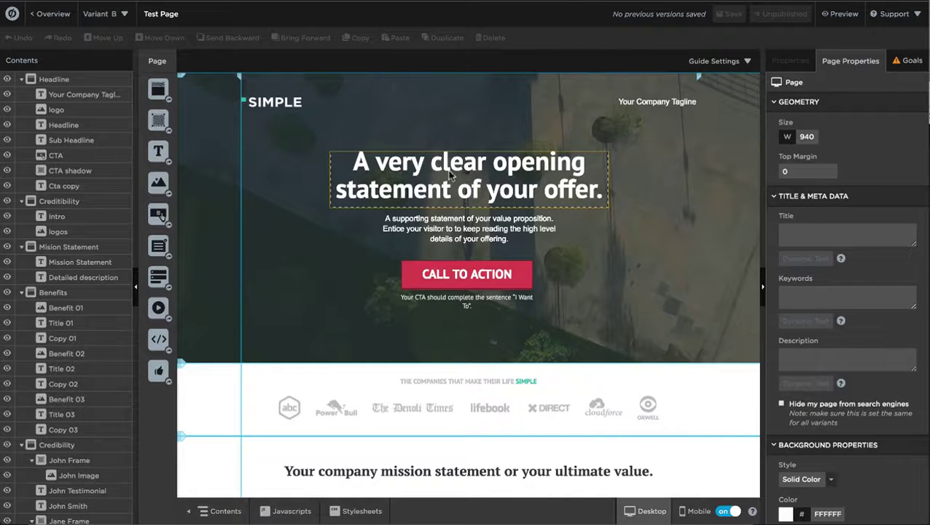
- Try editing the word "of" in Variant B's headline and restore the original wording
click(466, 188)
text(o)
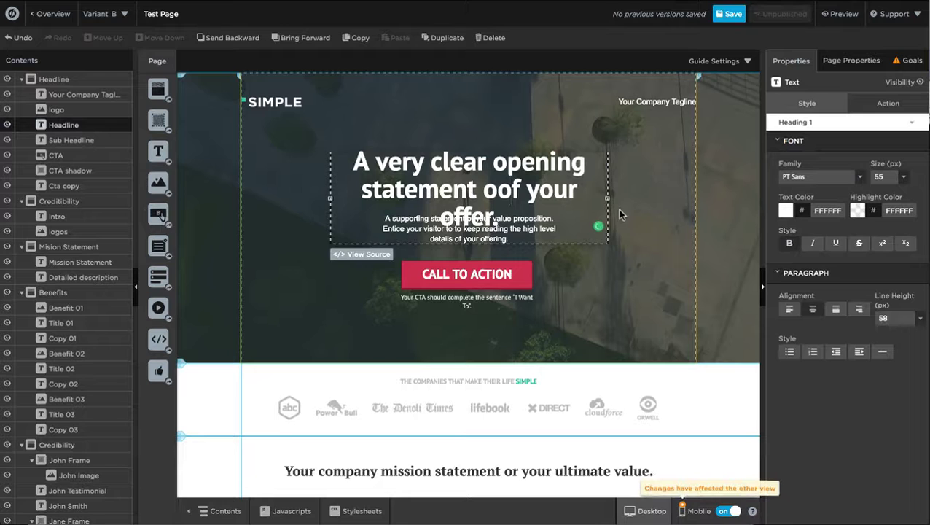
key(Delete)
key(Delete)
text(f)
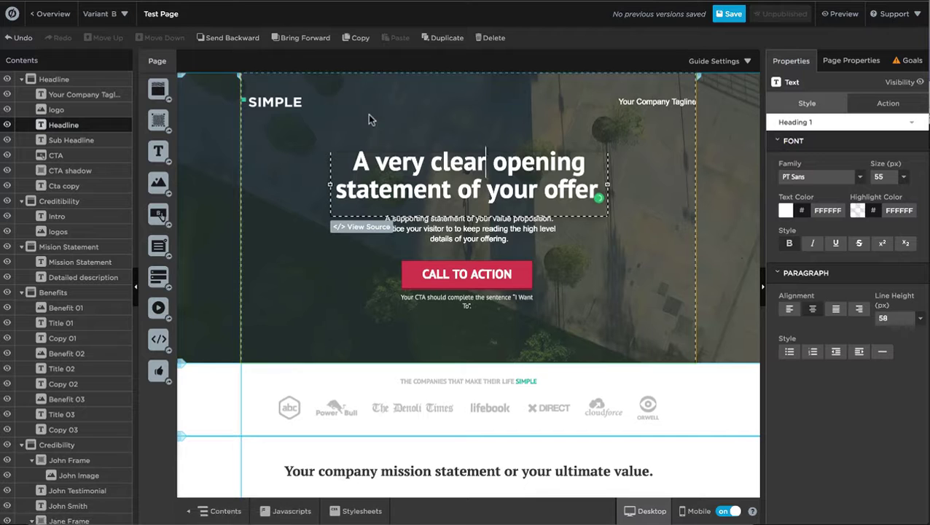
- Leave the editor without saving and look through the actions available for the Marketing Websites page in the page list
click(44, 16)
click(655, 185)
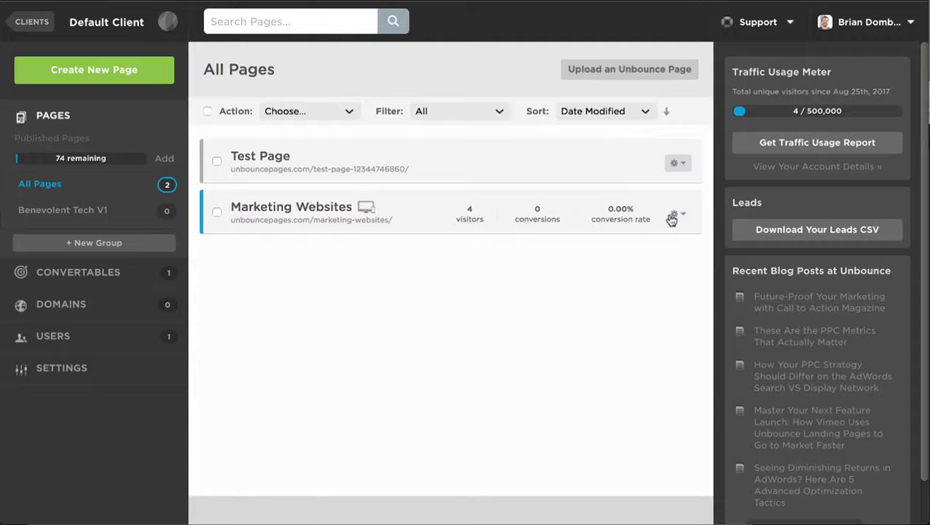
click(678, 212)
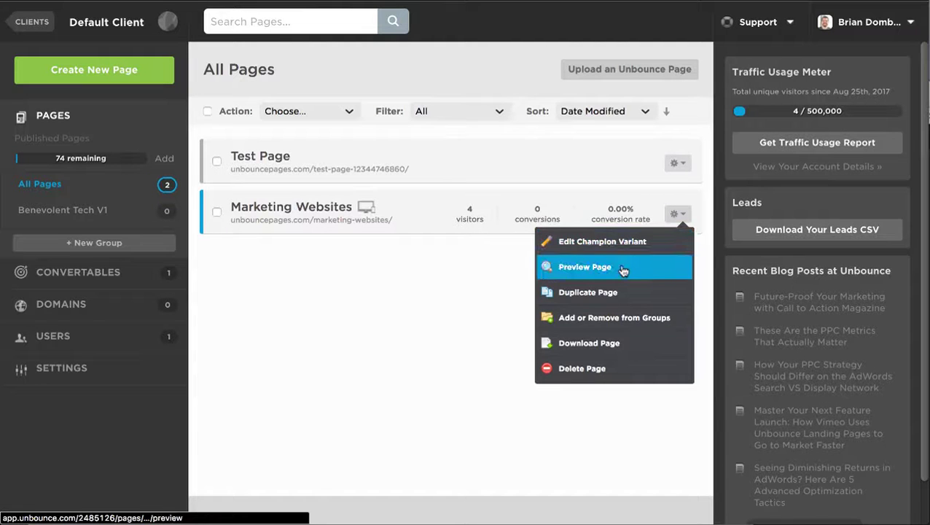
click(485, 330)
- Open the Marketing Websites page overview and examine the variant statistics in the A/B Test Centre
click(297, 212)
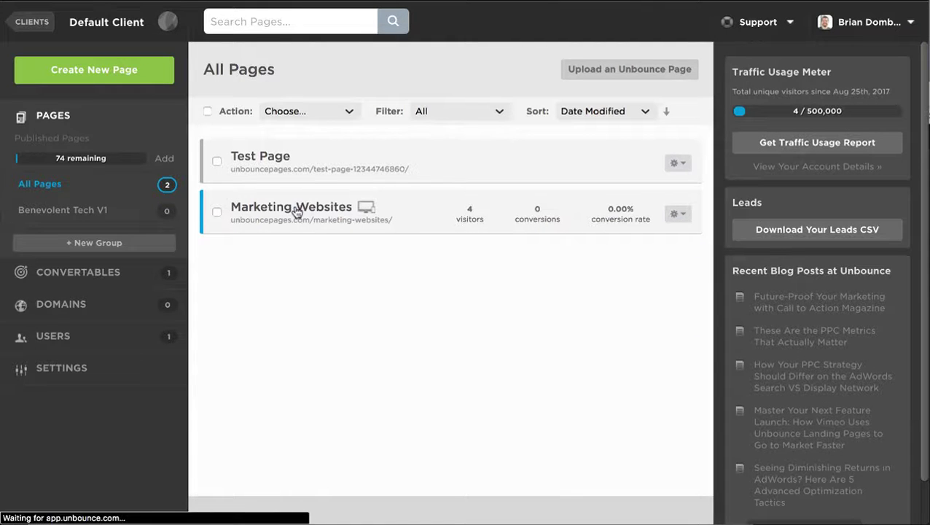
scroll(510, 291, down, 2)
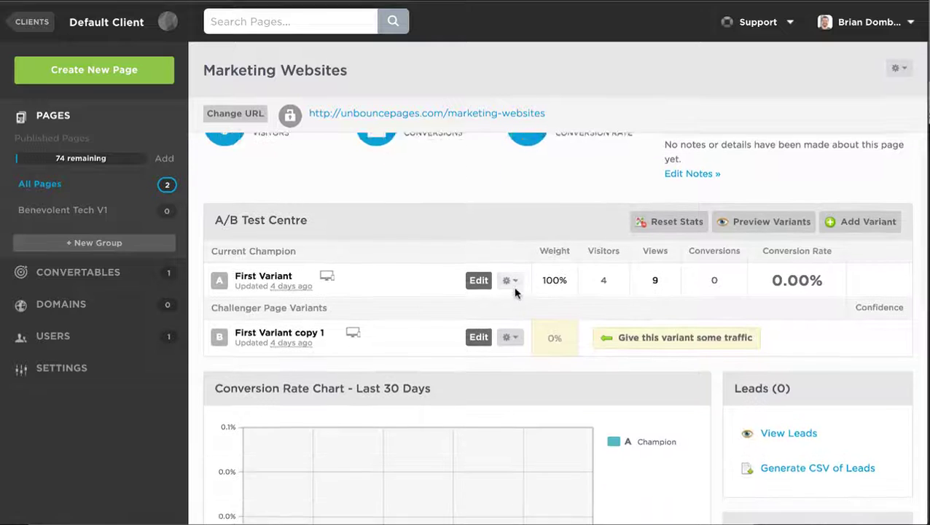
scroll(516, 292, down, 1)
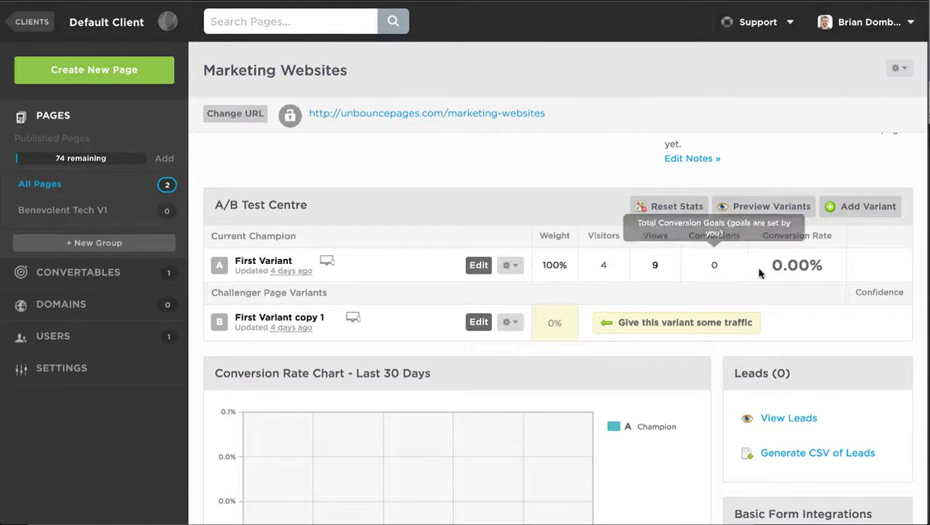
- Look over the rest of the Marketing Websites overview, including the conversion rate chart and available integrations
scroll(609, 361, down, 5)
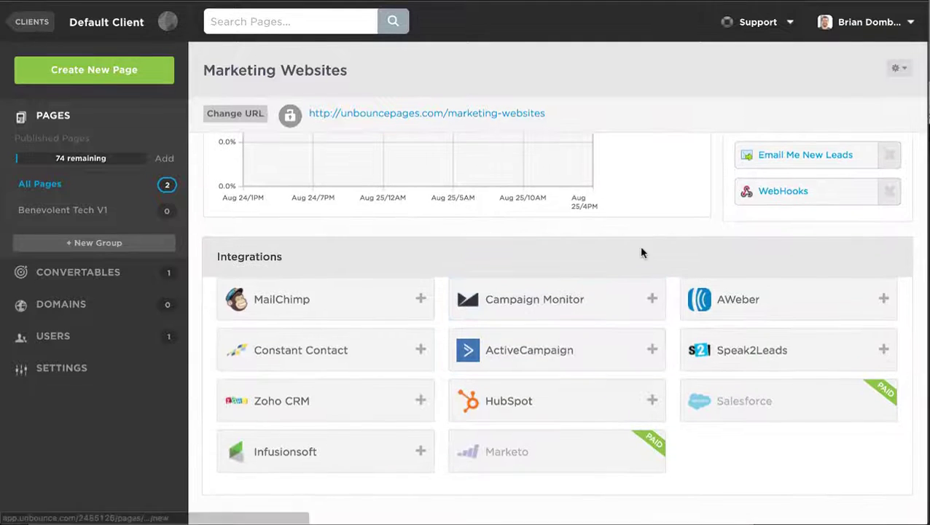
scroll(642, 253, up, 3)
scroll(642, 253, up, 4)
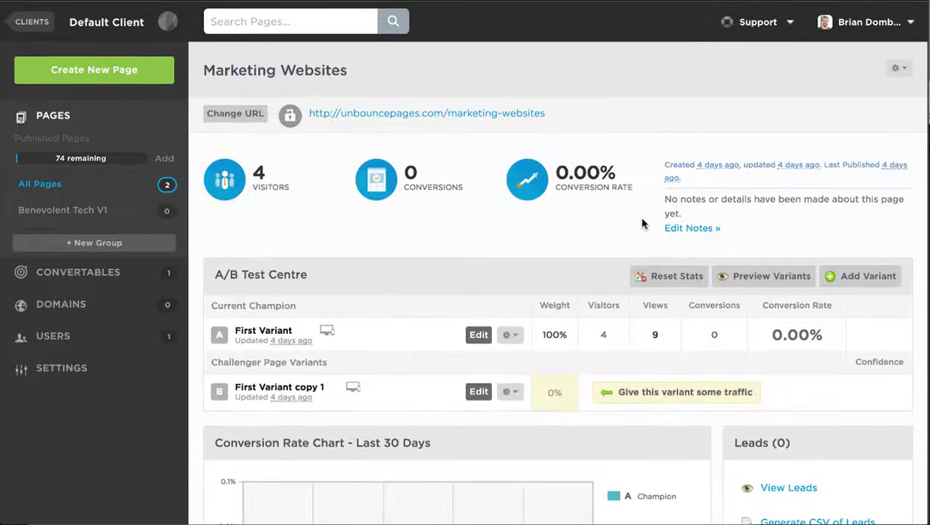
- Open the Test Overlay convertable and examine its targeting, trigger, frequency, installation, leads and integration settings
click(41, 27)
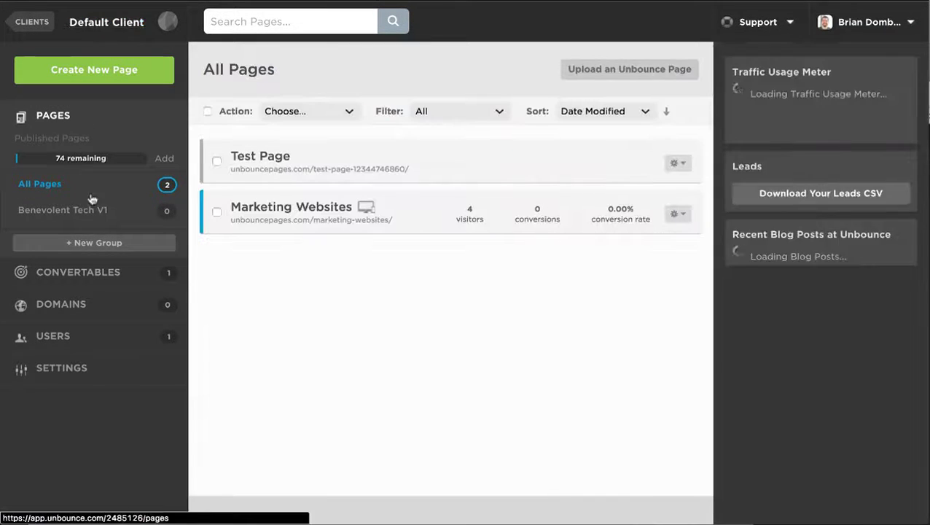
click(73, 272)
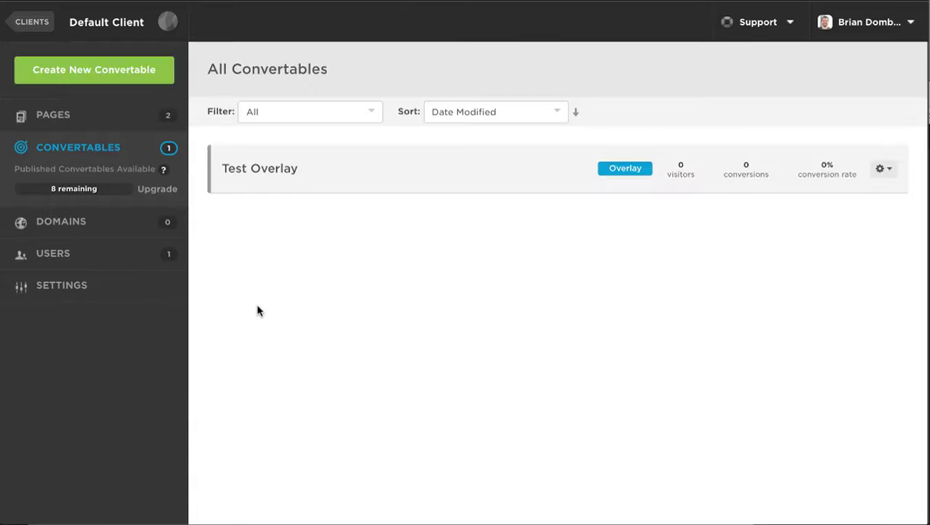
click(256, 176)
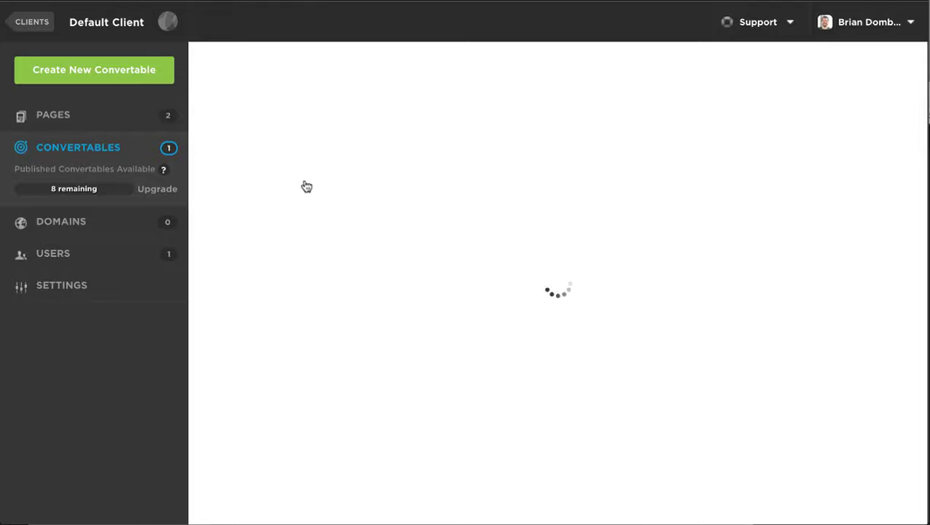
scroll(470, 301, down, 3)
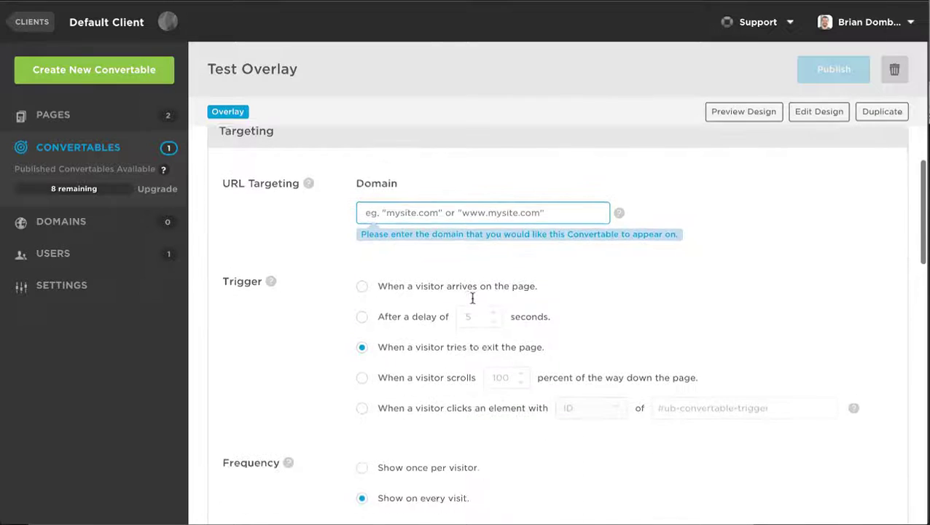
scroll(472, 303, down, 1)
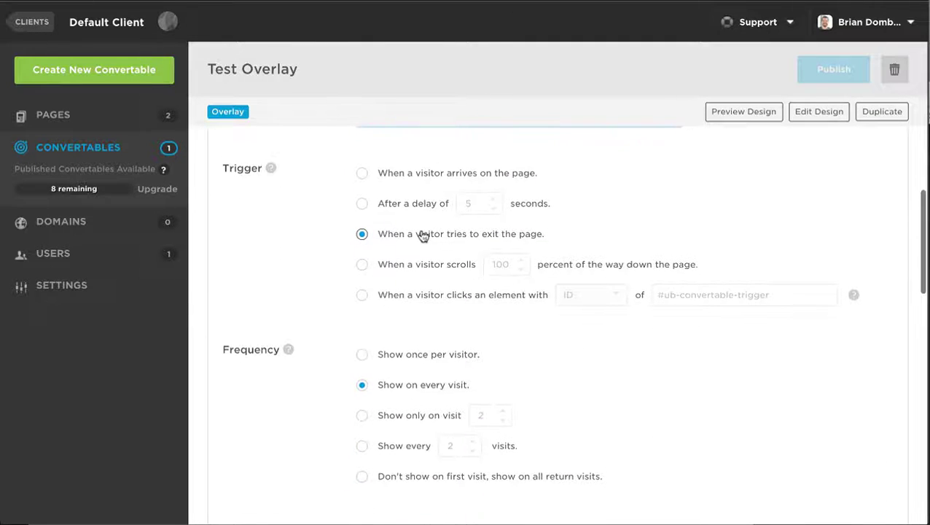
scroll(442, 277, down, 1)
scroll(452, 316, down, 4)
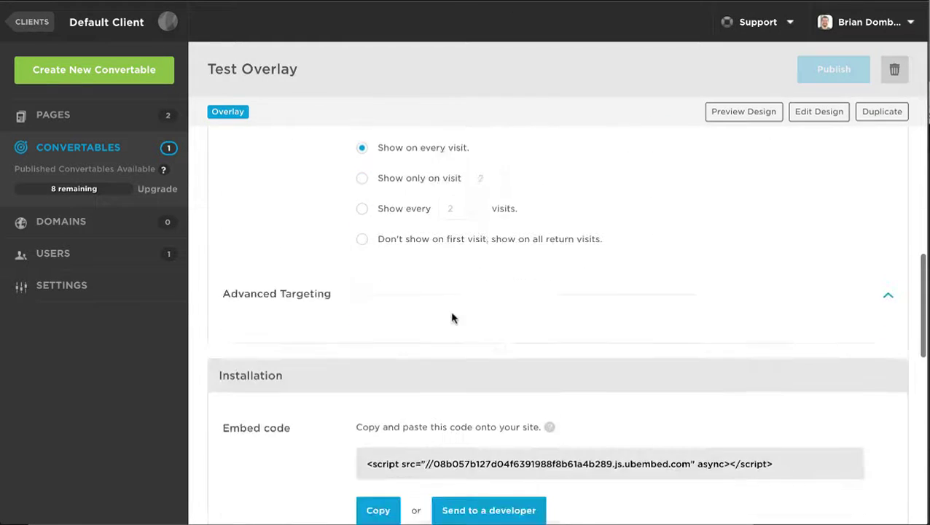
scroll(431, 334, down, 2)
scroll(433, 364, down, 4)
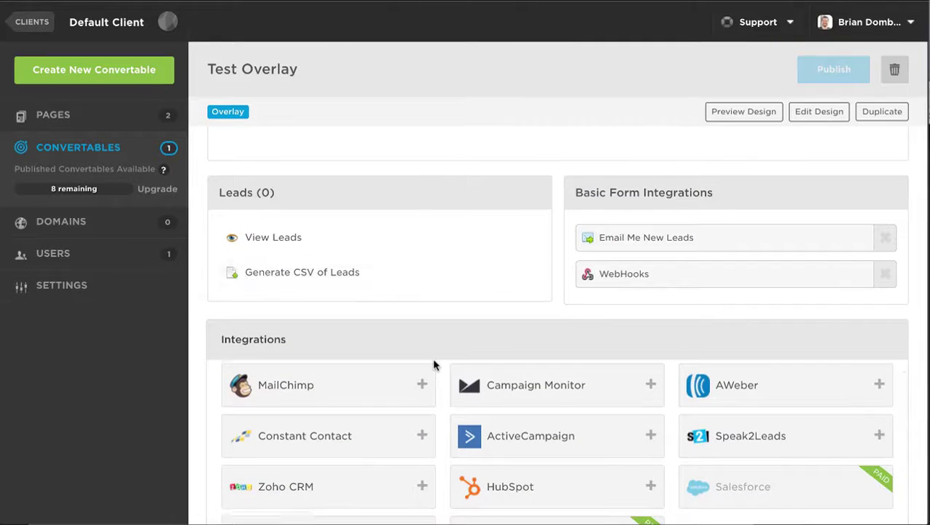
scroll(433, 365, down, 1)
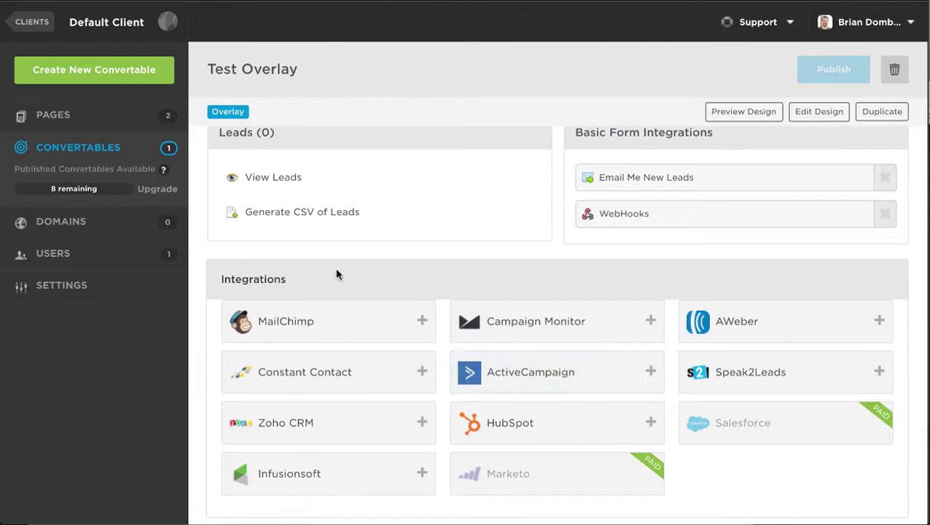
- Preview the Test Overlay design and return to the list of convertables
click(738, 115)
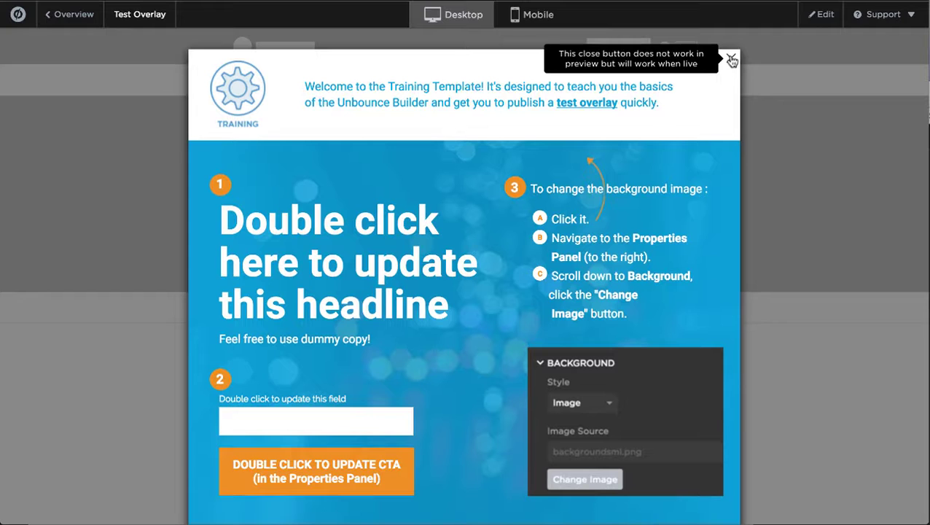
click(69, 14)
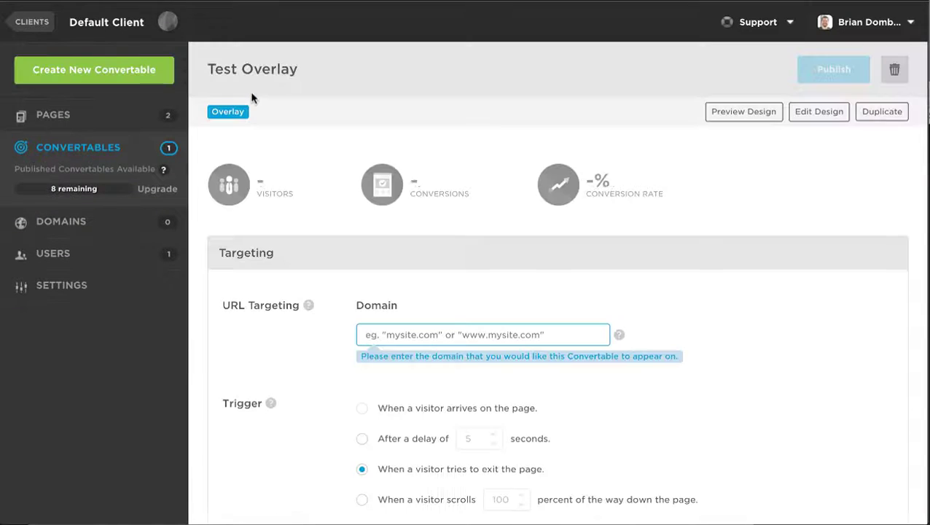
click(78, 147)
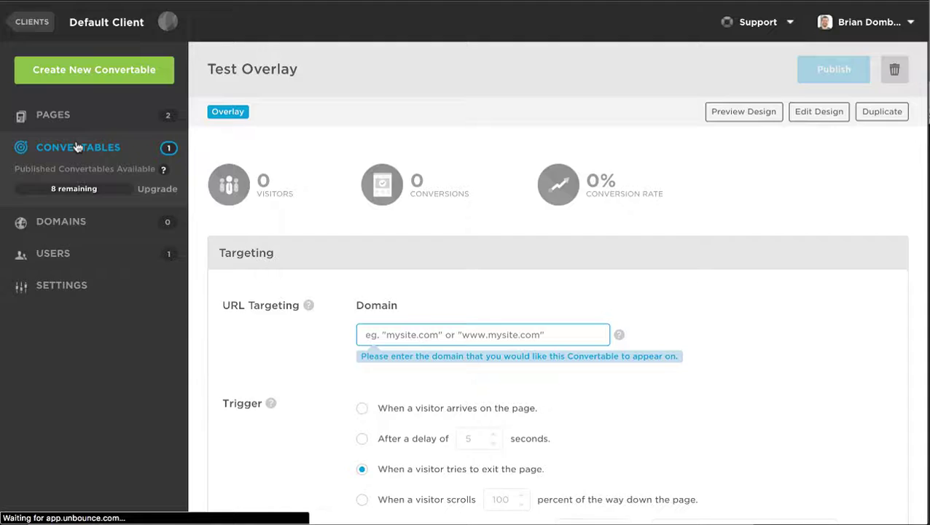
- Create a new overlay from the MJ Deal template and name it "Overlay 2"
click(98, 72)
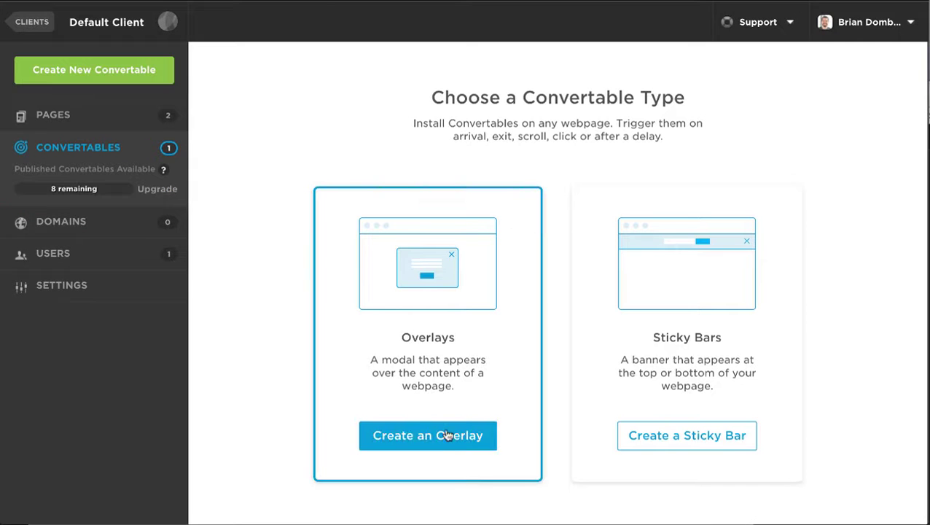
click(447, 434)
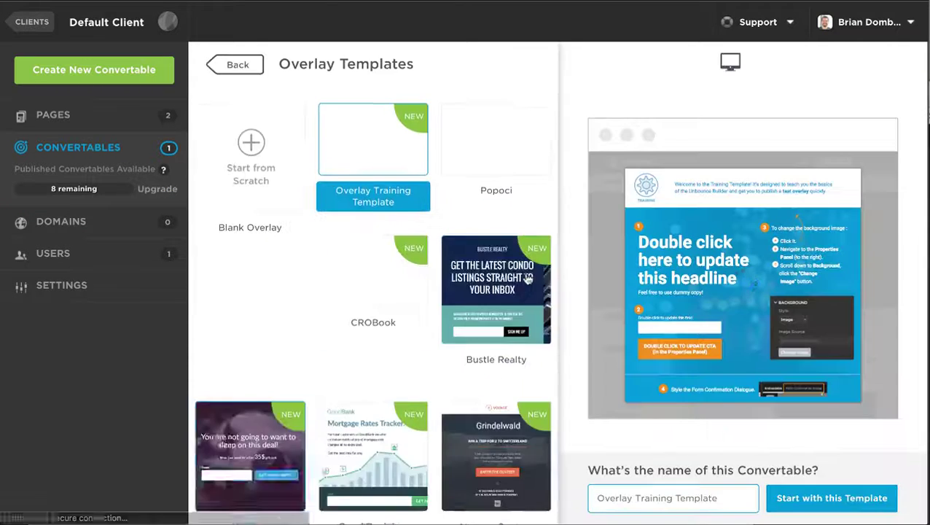
click(513, 184)
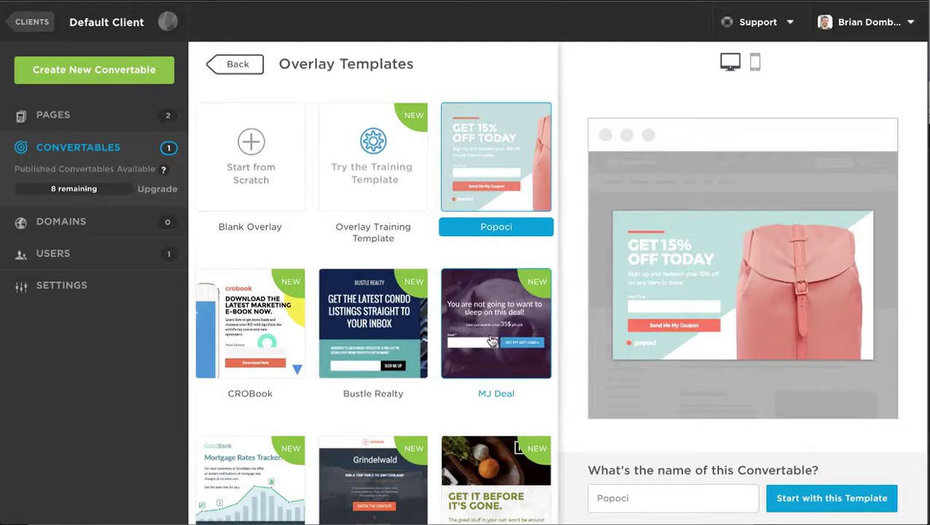
click(499, 328)
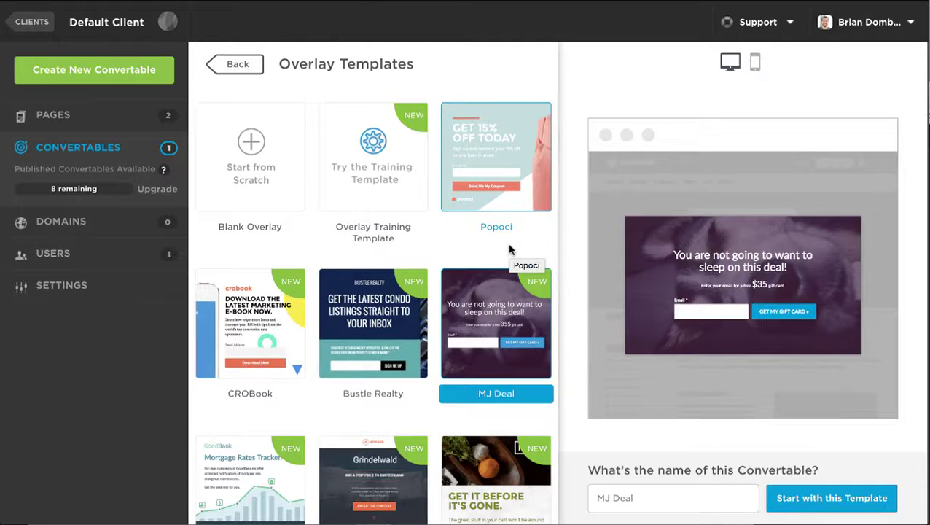
text(O)
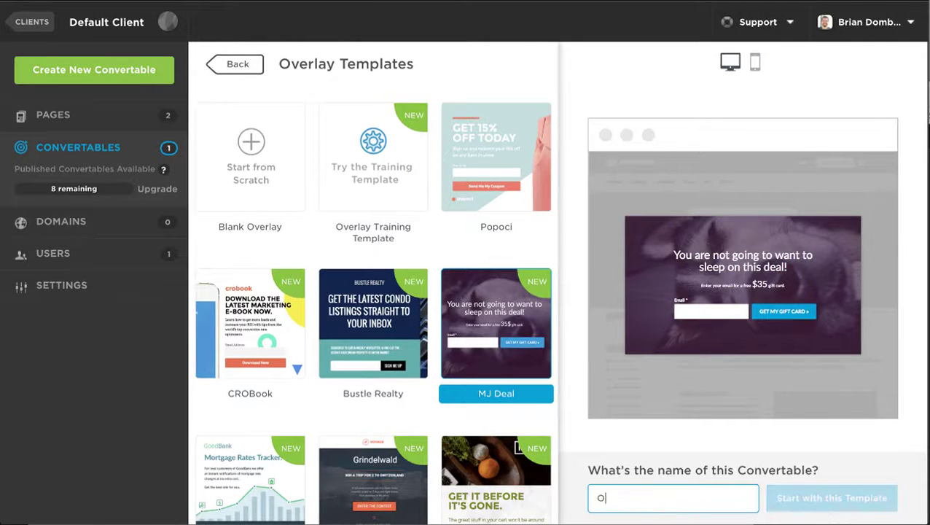
text(ver)
key(Return)
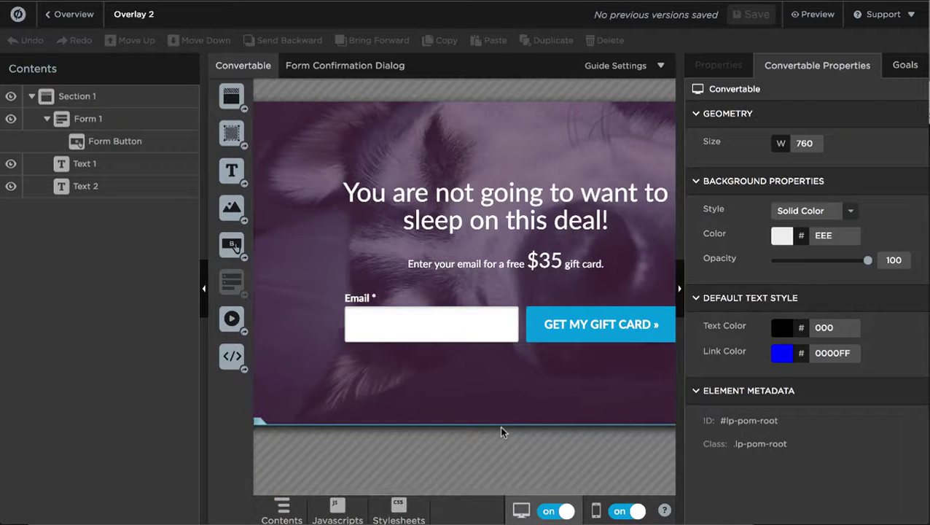
- Inspect the headline and email form of the overlay in the editor, and leave for its overview
key(ctrl+minus)
key(ctrl+minus)
click(437, 181)
click(409, 275)
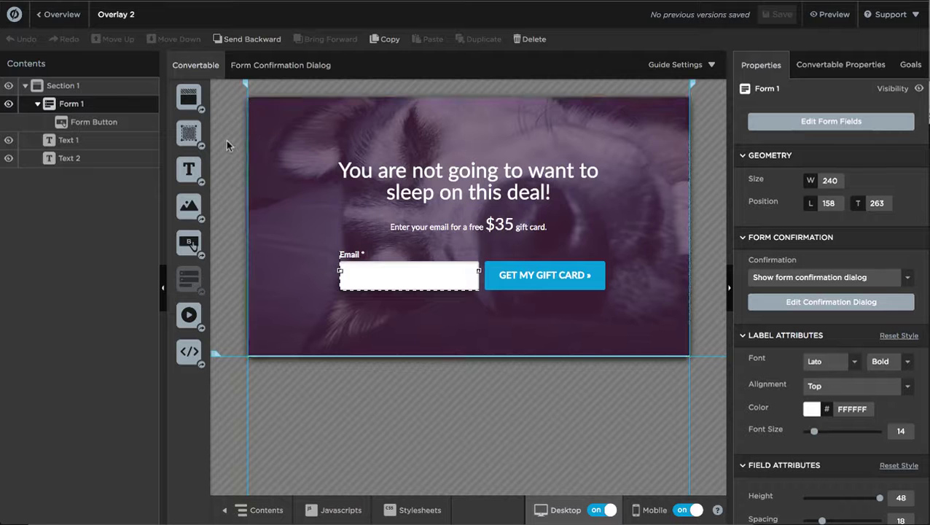
click(60, 14)
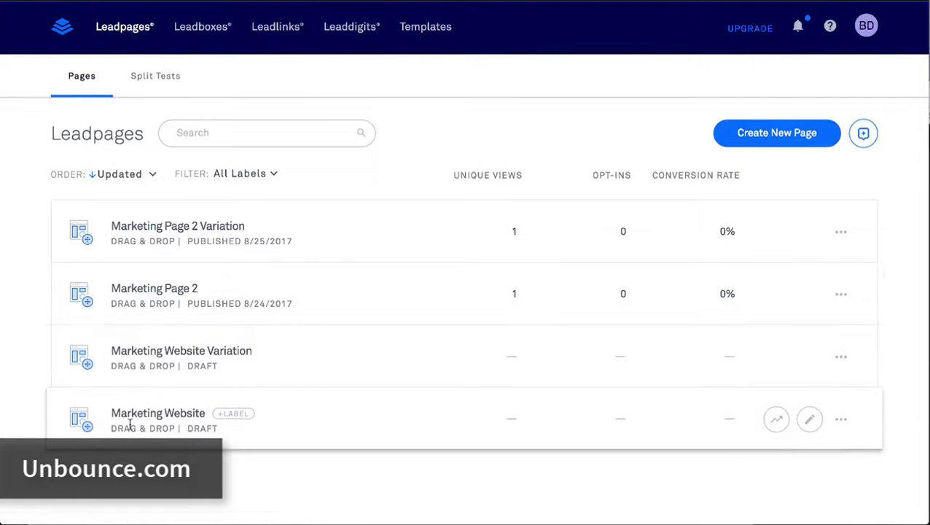
- Start a new page in Leadpages and filter the drag-and-drop templates by Business
click(754, 148)
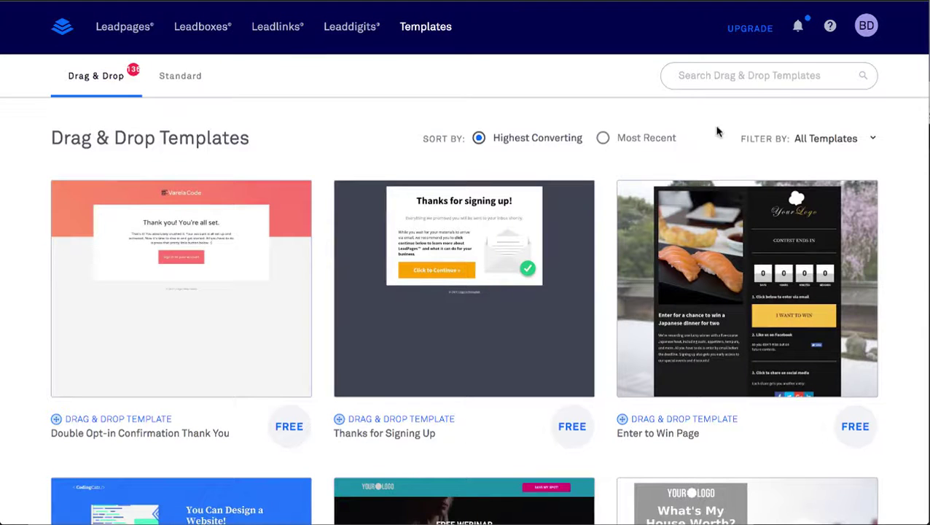
click(830, 139)
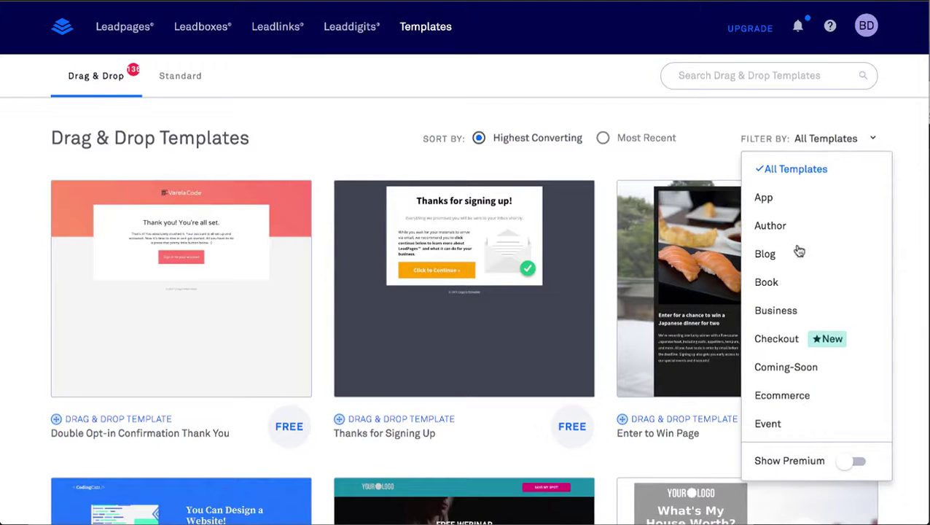
click(767, 311)
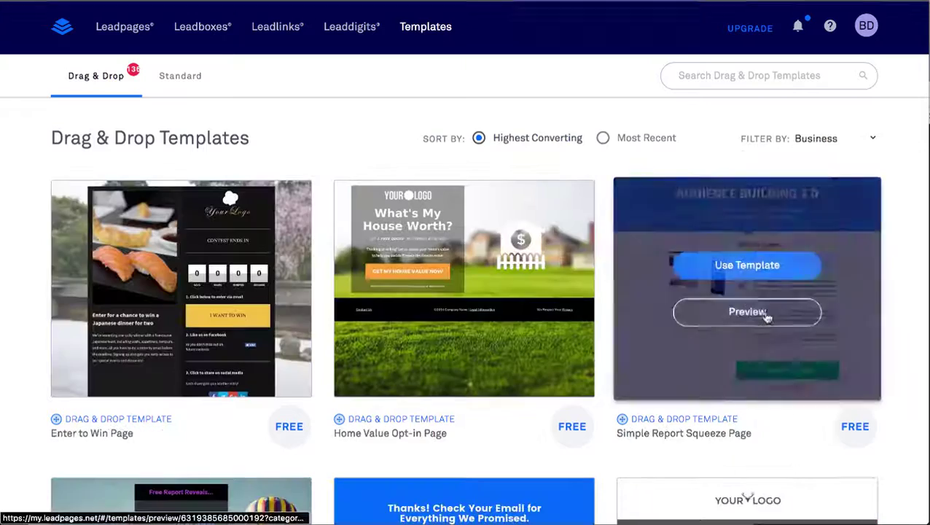
- Create a page named "Test Page" from the Content Delivery Thank You Page template
scroll(684, 416, down, 2)
scroll(890, 349, down, 8)
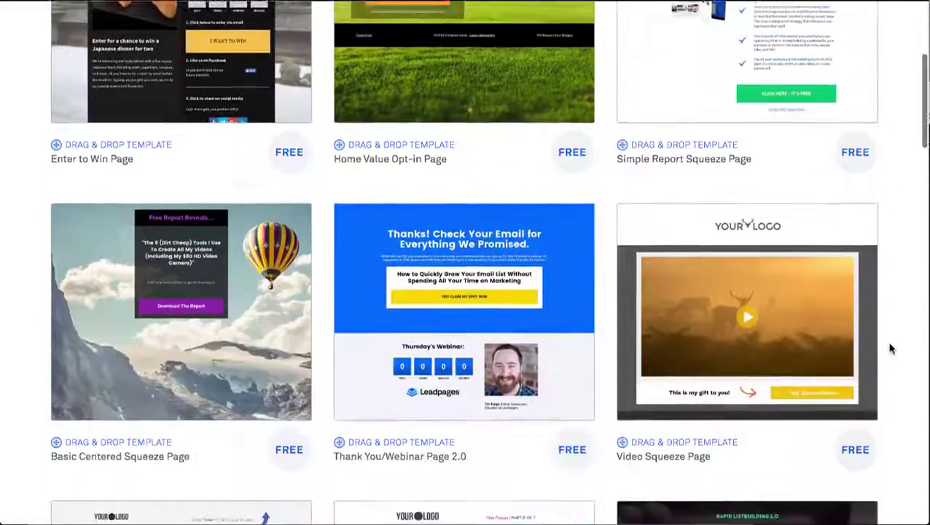
scroll(889, 349, down, 5)
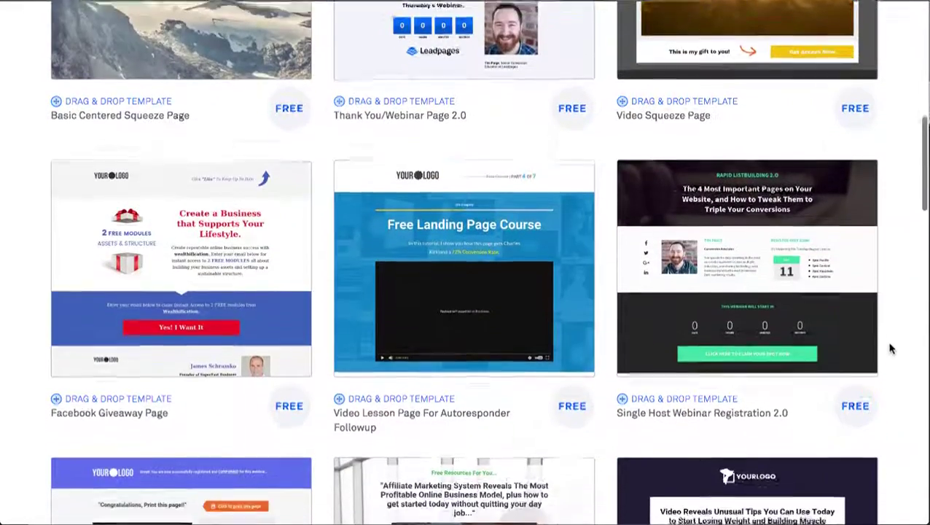
scroll(889, 349, down, 7)
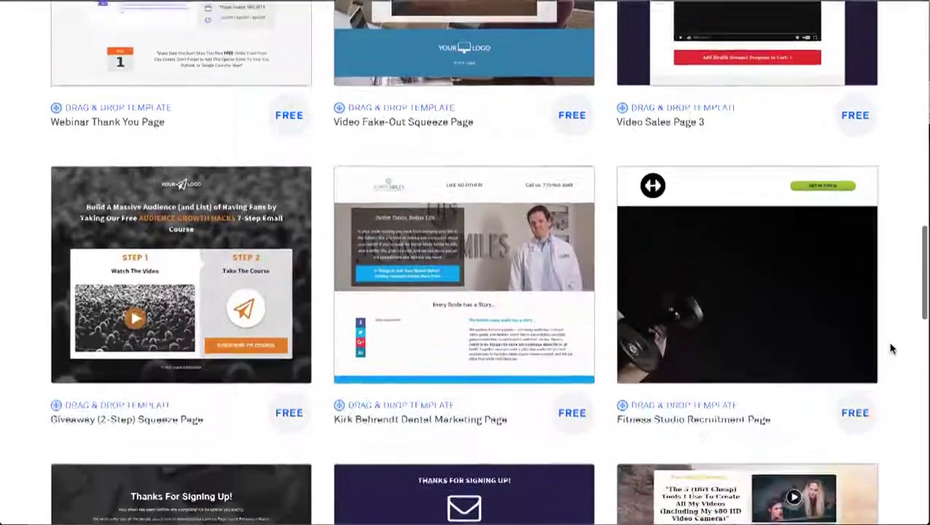
scroll(889, 349, down, 3)
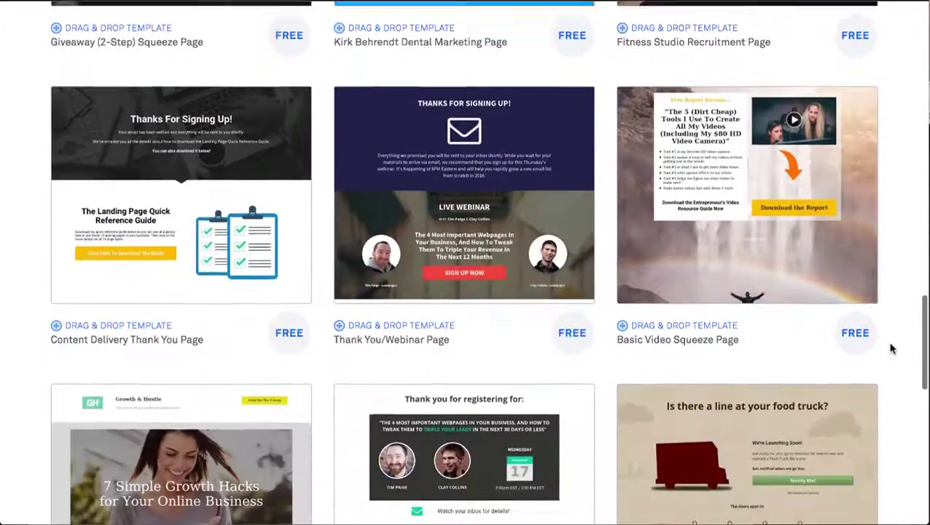
scroll(889, 349, down, 6)
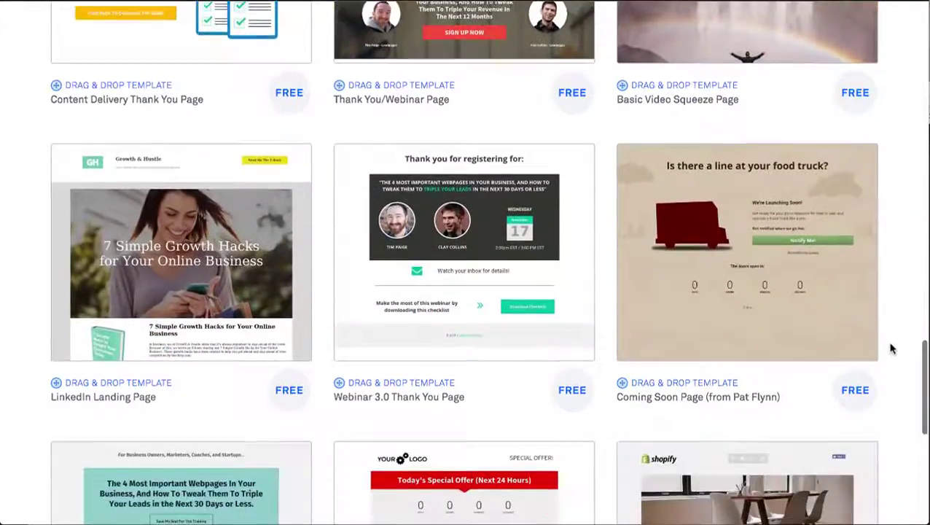
scroll(890, 349, up, 10)
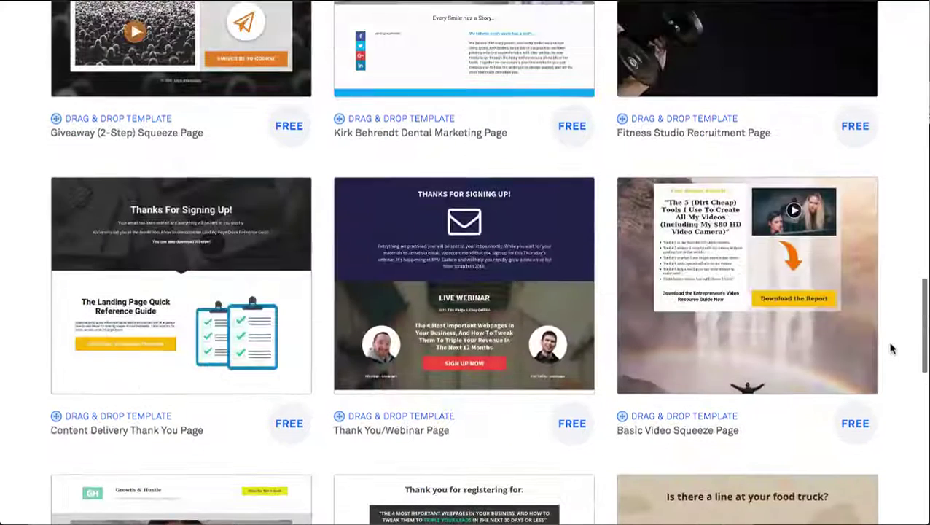
click(203, 264)
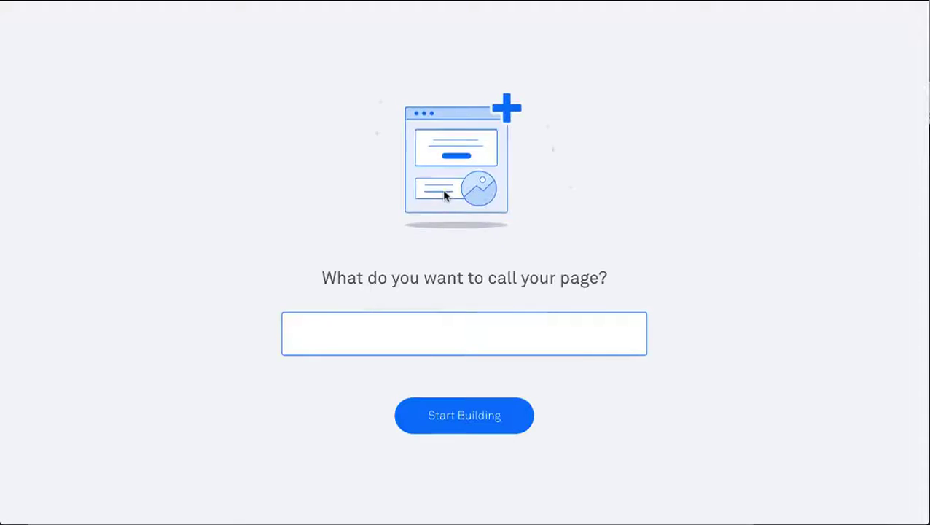
text(Test Page)
click(436, 413)
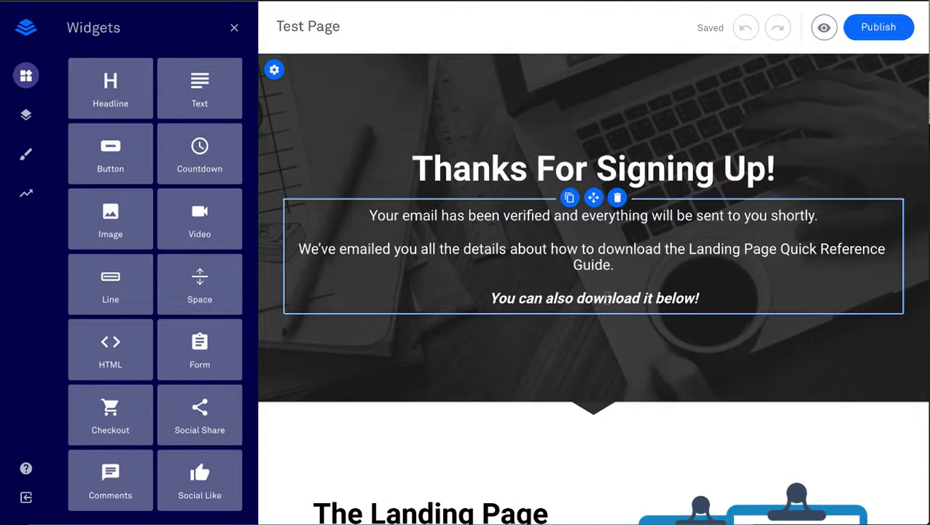
- Link the yellow download button under the Landing Page Quick Reference Guide text to the Webinar Registration LeadBox
scroll(607, 301, down, 5)
click(517, 380)
click(494, 433)
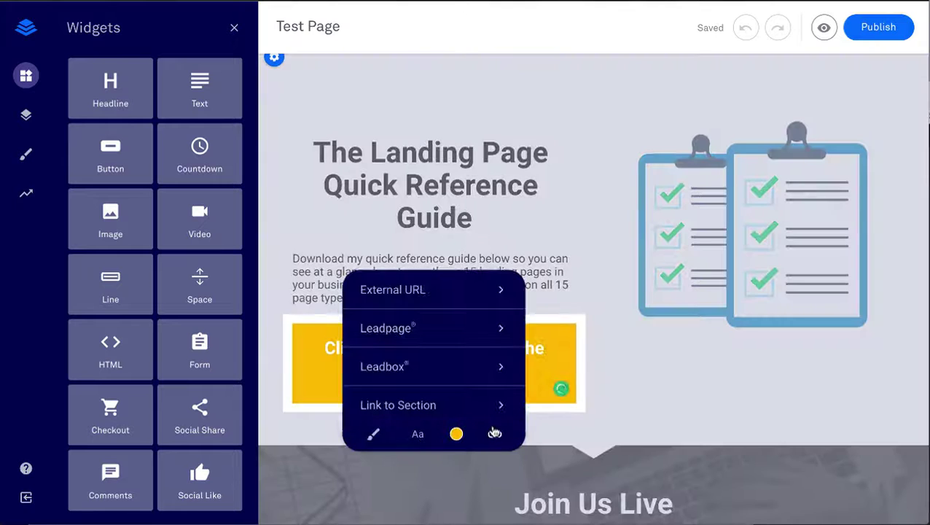
click(458, 370)
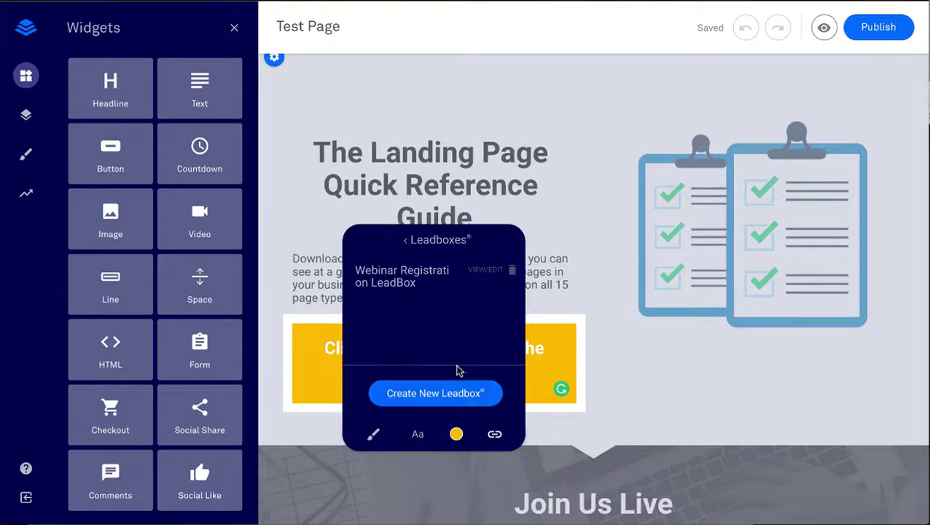
click(384, 282)
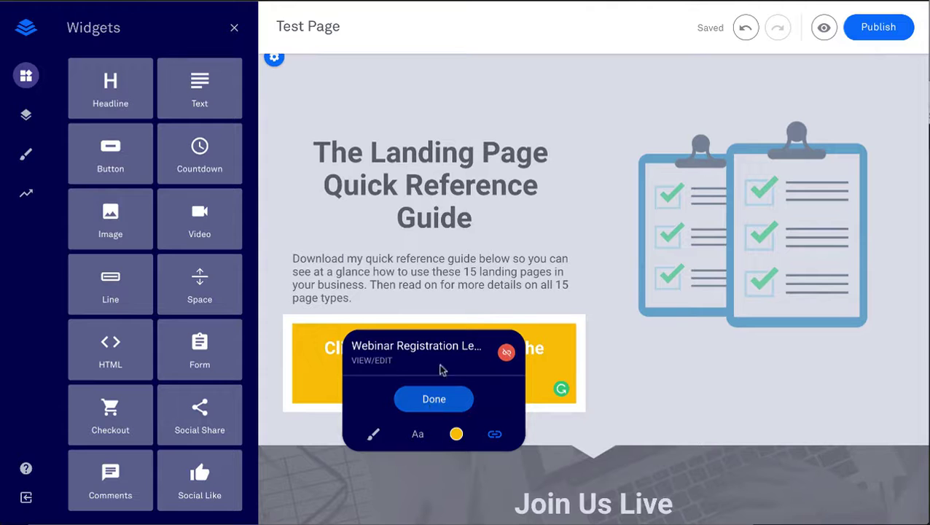
- View the linked Webinar Registration LeadBox, and relink the yellow download button to the LeadBox headed "Complete this Form to Get Instant Access"
click(375, 357)
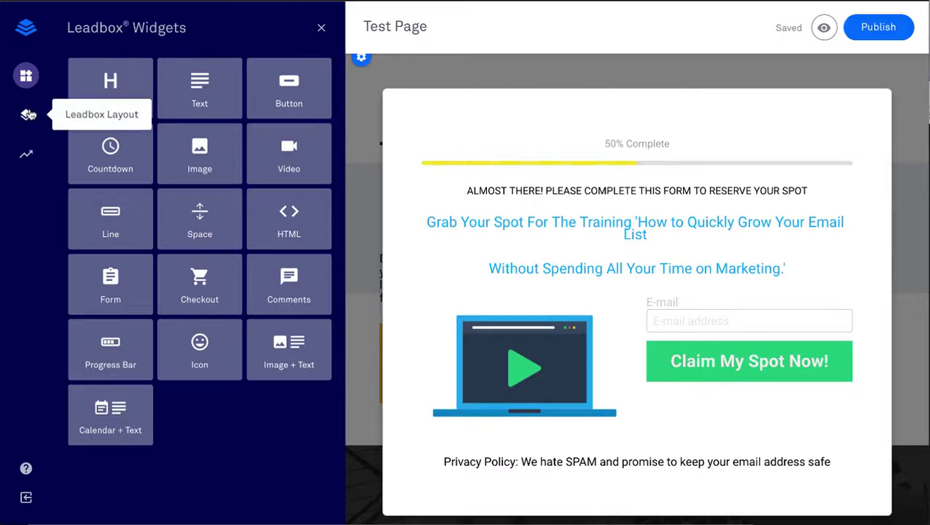
click(320, 27)
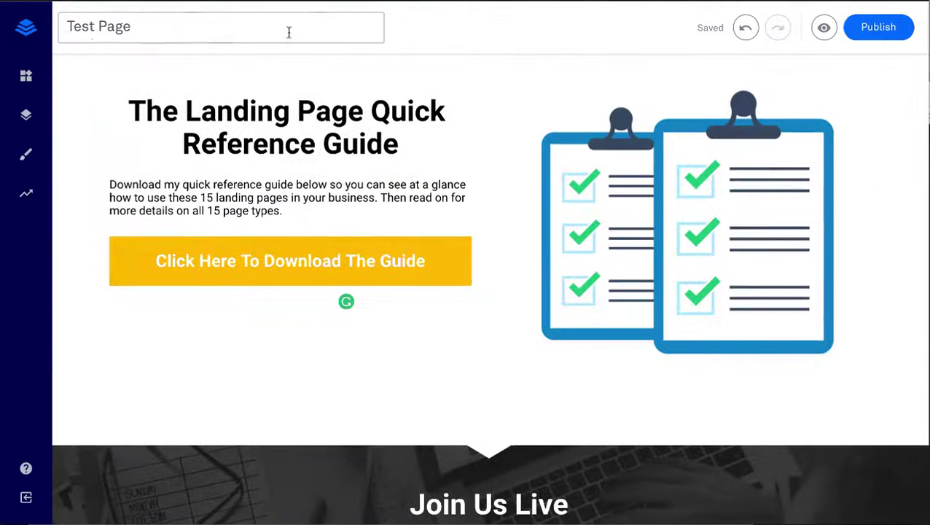
click(162, 261)
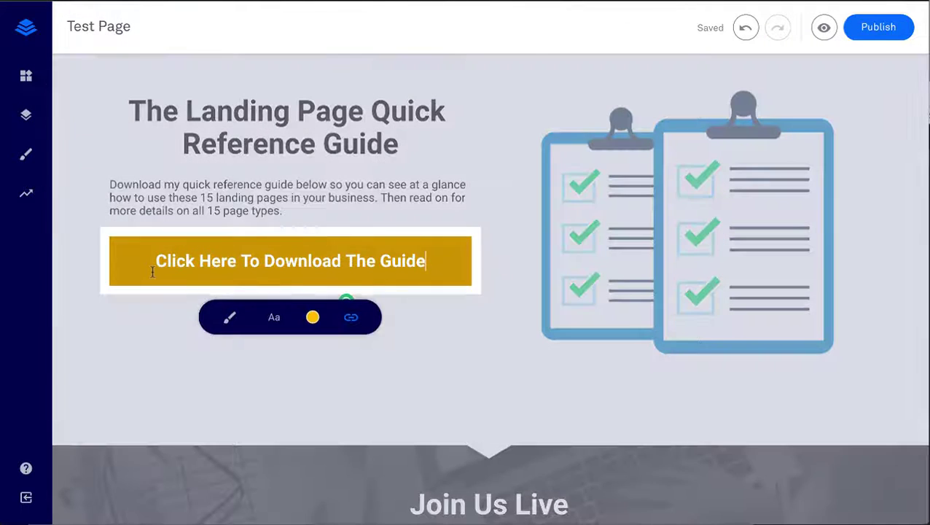
click(352, 318)
click(363, 357)
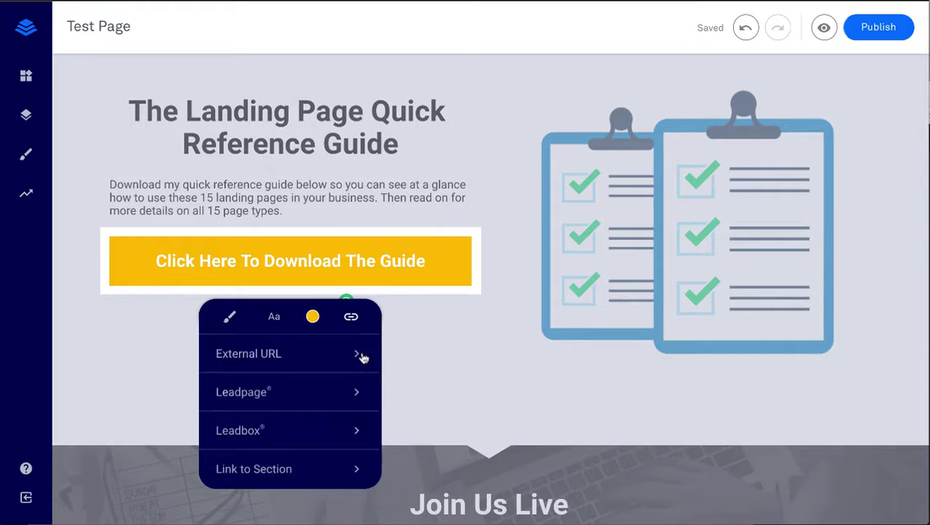
click(278, 429)
click(287, 503)
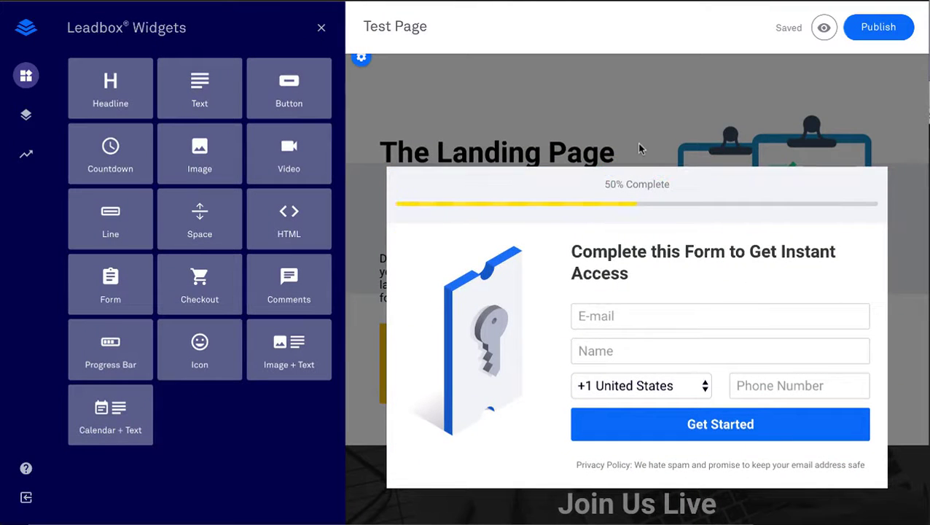
click(320, 29)
- Preview Test Page at desktop size and test the pop-up form behind the download button
scroll(372, 321, down, 5)
scroll(372, 322, up, 10)
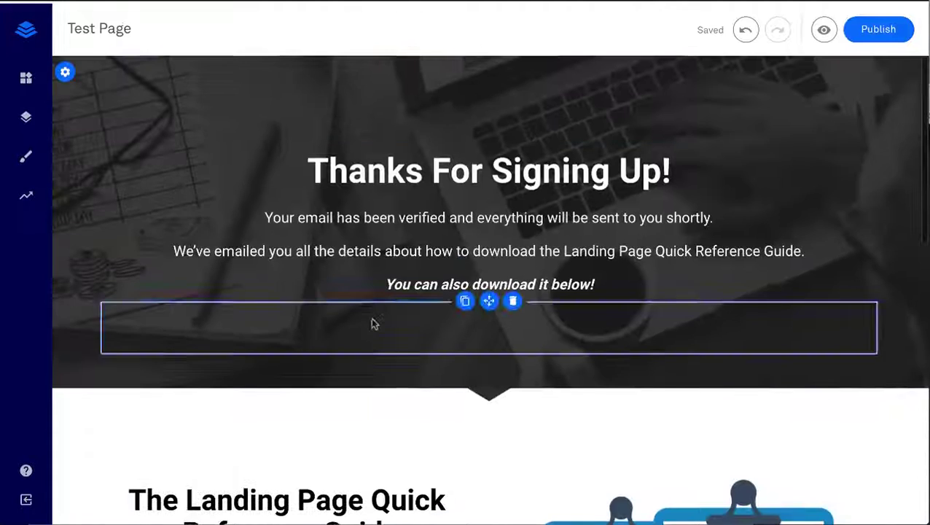
click(832, 32)
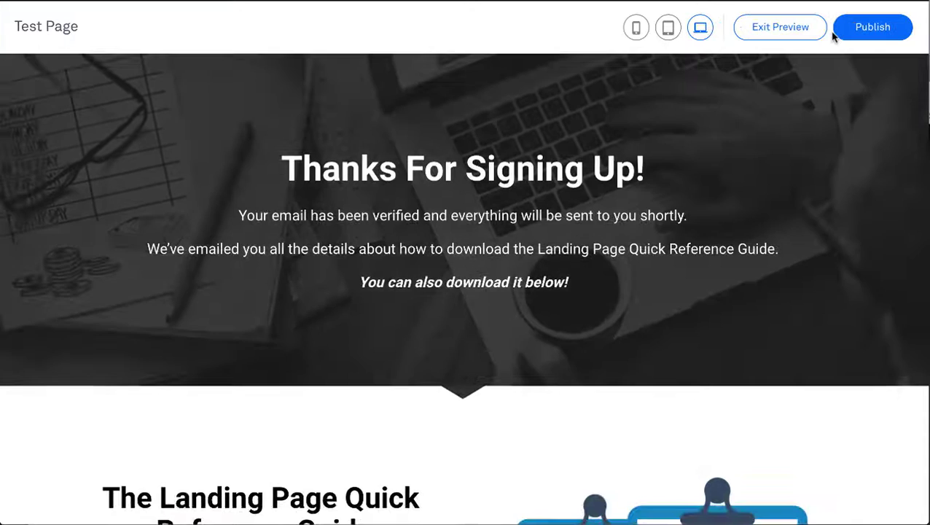
scroll(757, 292, down, 3)
click(409, 407)
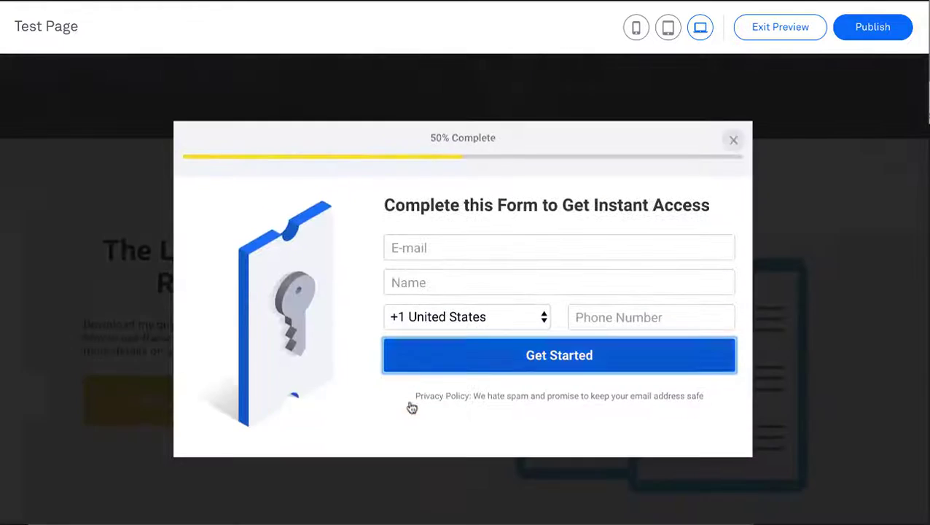
click(730, 139)
- Publish Test Page and try the download button's pop-up form on the live page
scroll(683, 382, down, 5)
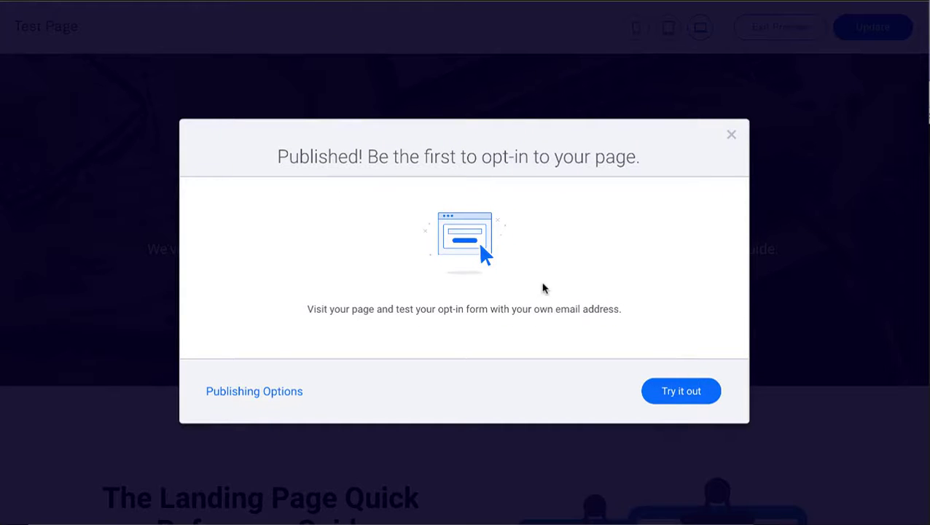
click(663, 394)
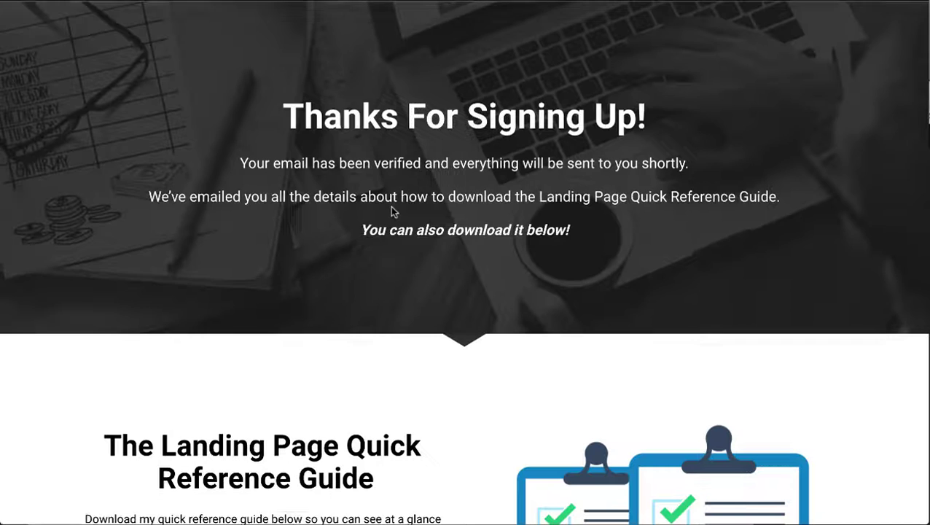
scroll(392, 211, down, 4)
click(380, 293)
click(732, 117)
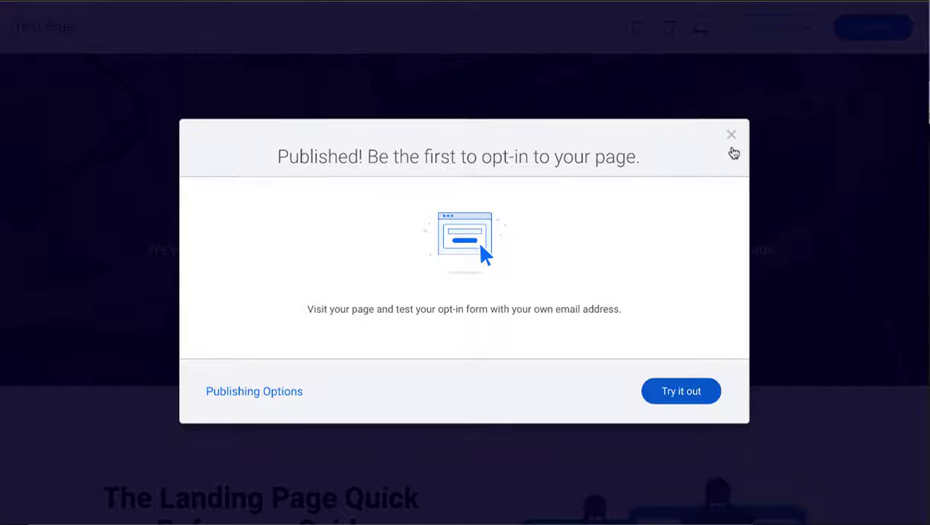
click(730, 135)
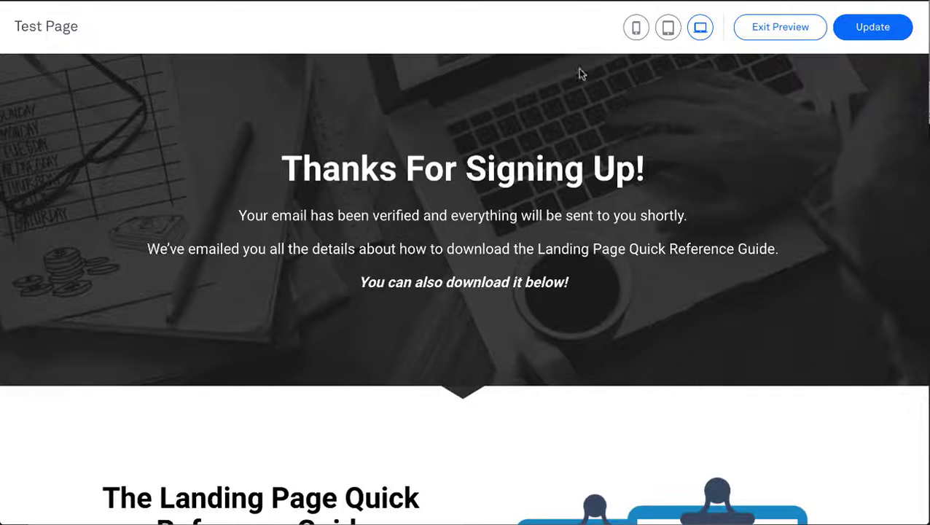
- Create a new split test with Test Page as the control and add a copy of it as the variation
click(784, 24)
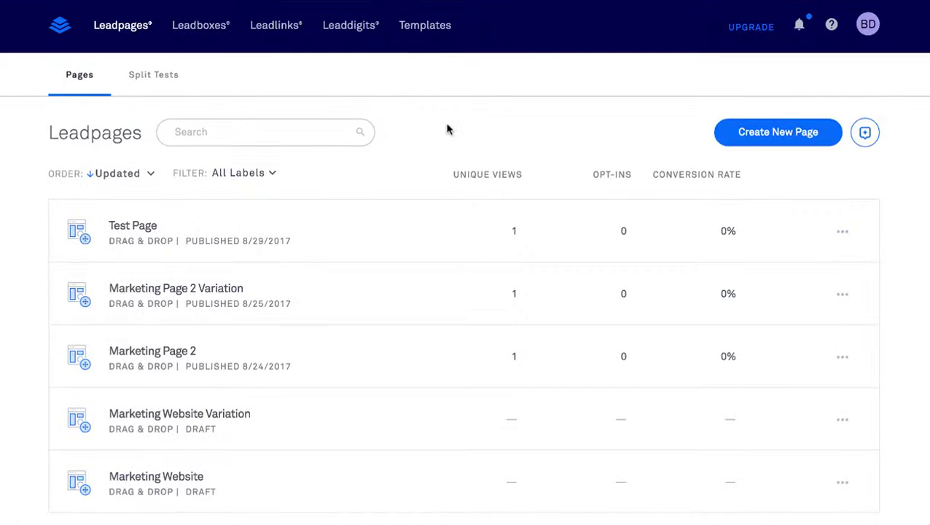
click(159, 84)
click(789, 141)
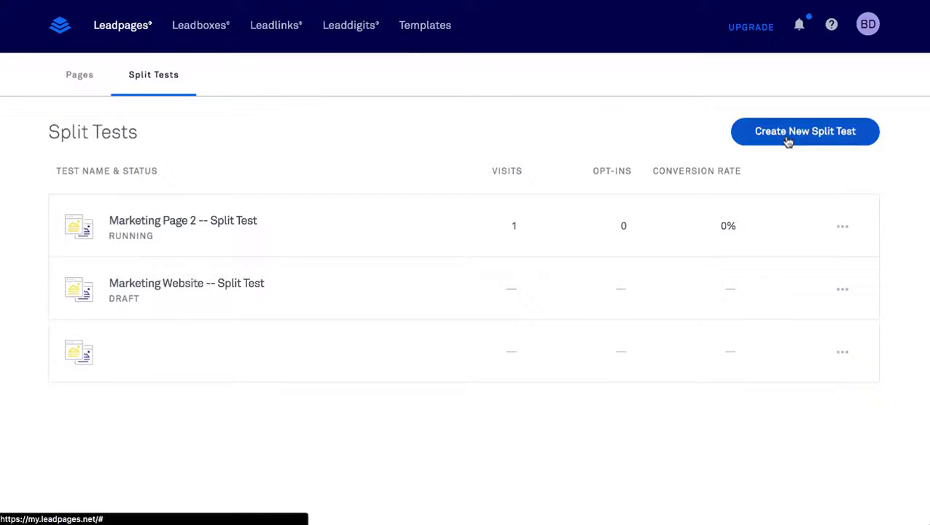
click(800, 299)
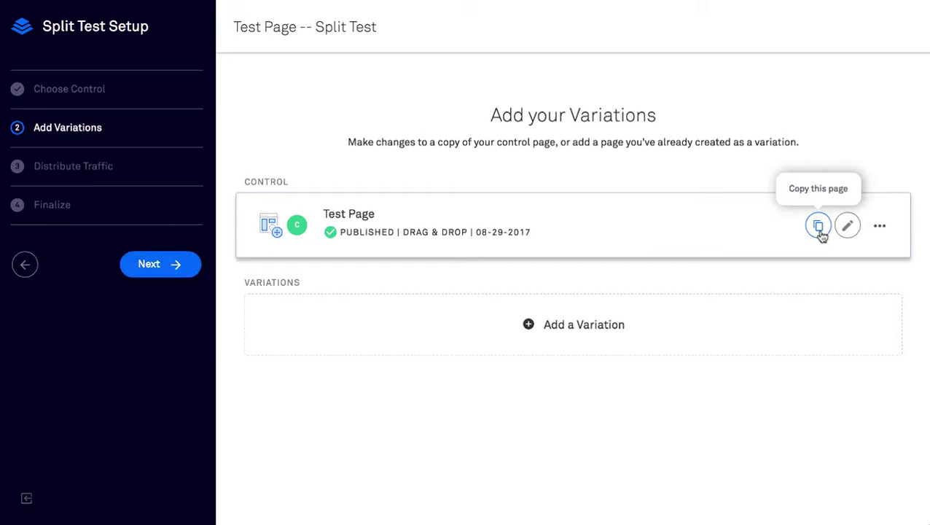
click(168, 264)
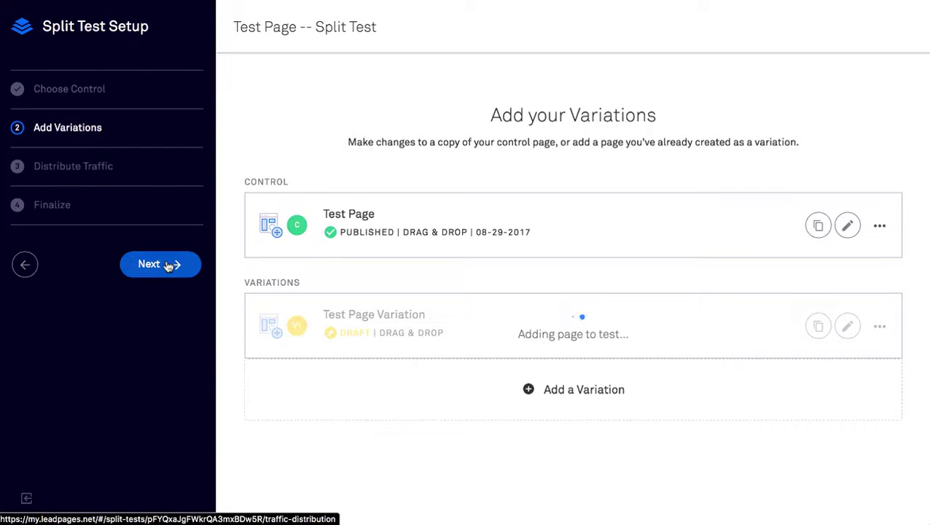
- Open Test Page Variation from the split test setup for editing and publish it
right_click(848, 329)
click(882, 332)
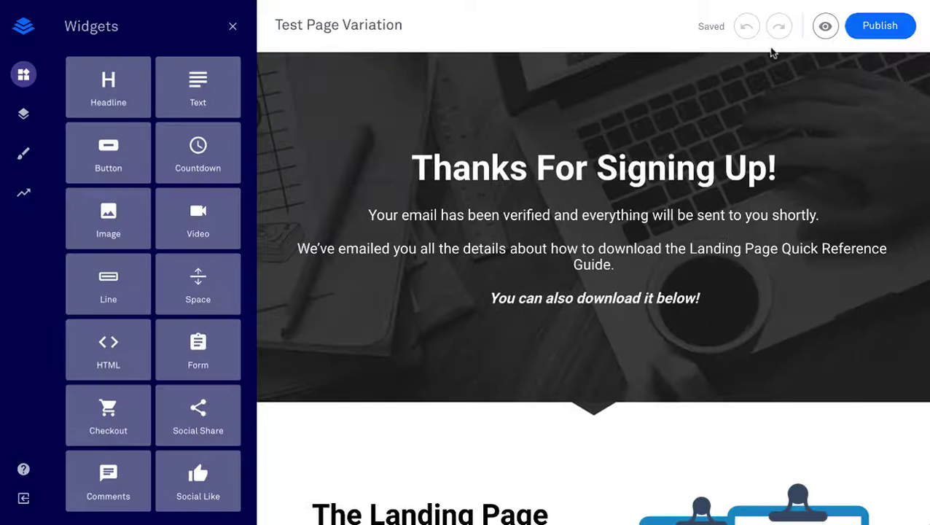
click(876, 25)
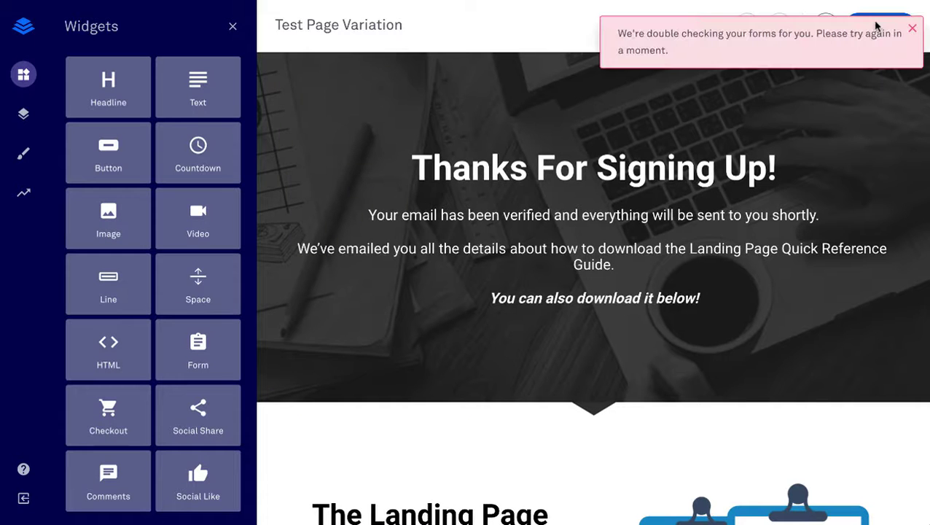
click(912, 31)
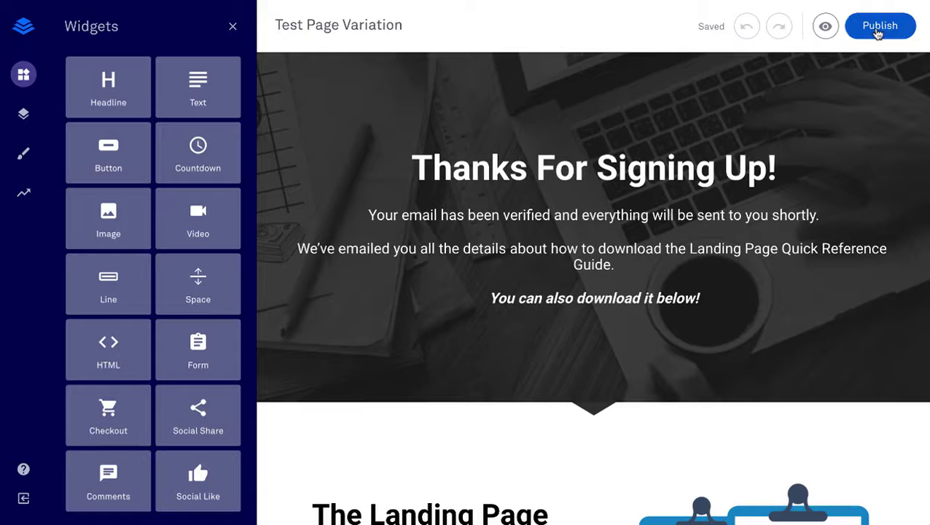
click(877, 30)
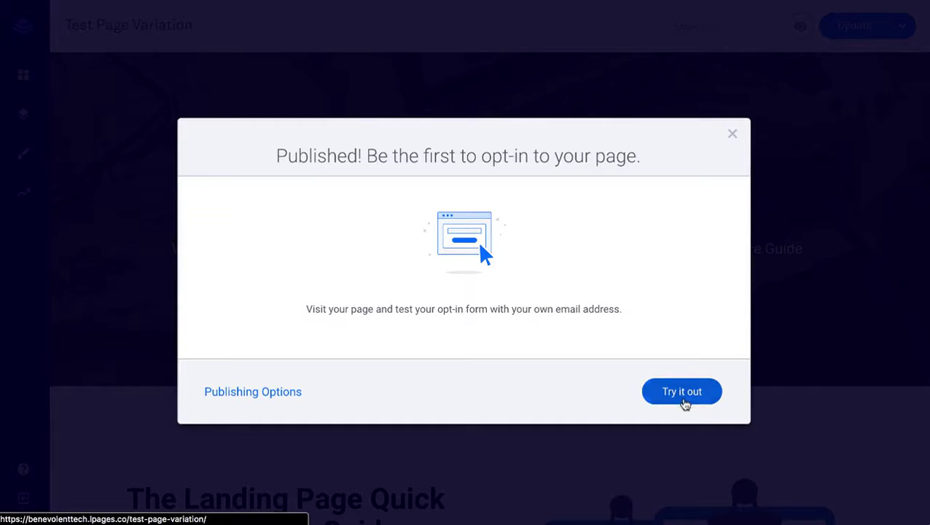
click(734, 139)
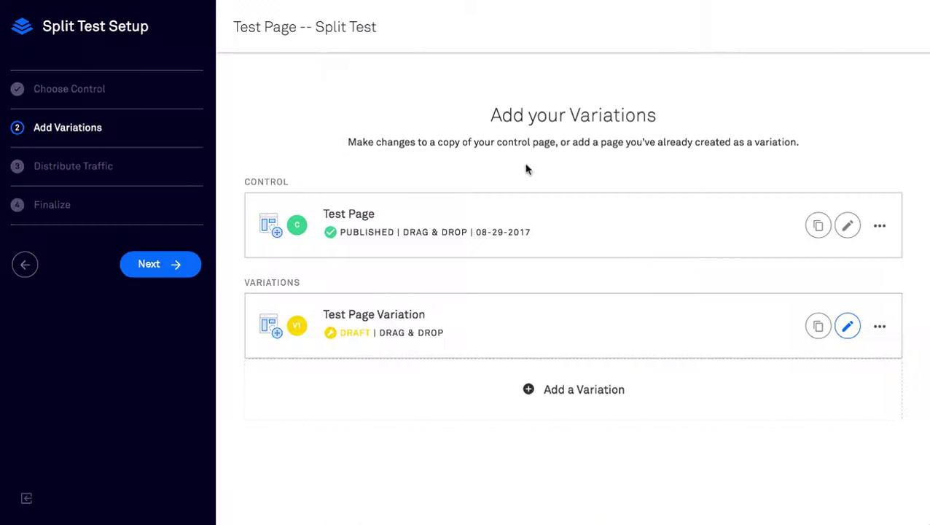
- Finalize the Test Page split test with traffic divided 50% to each page, and start it
click(148, 270)
click(148, 269)
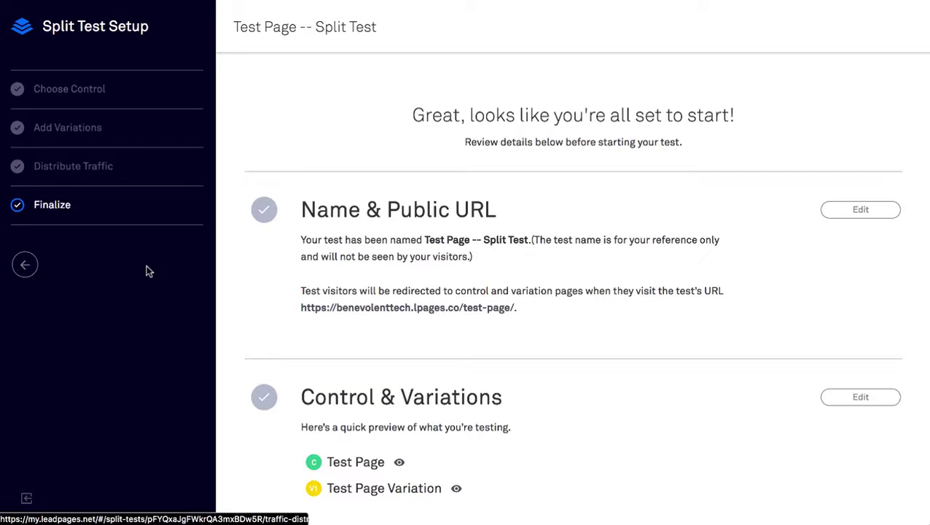
scroll(634, 326, down, 5)
click(831, 468)
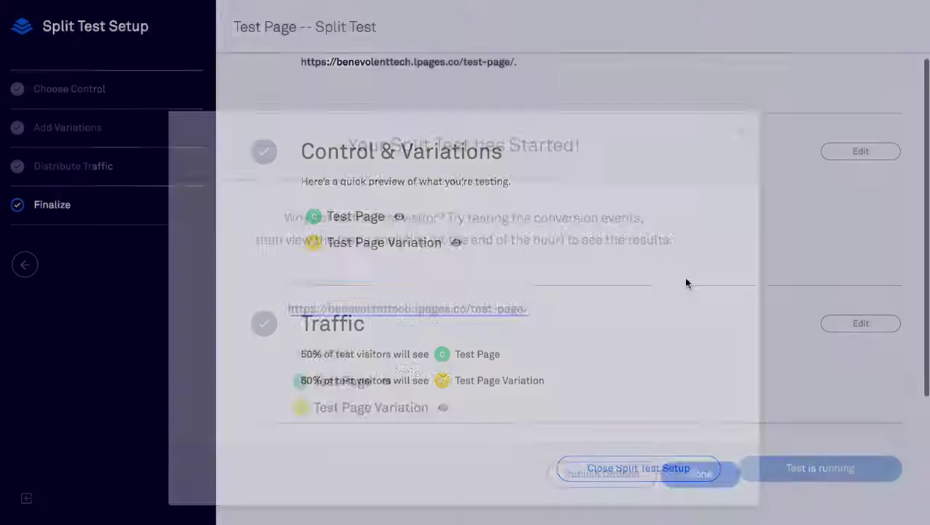
click(711, 438)
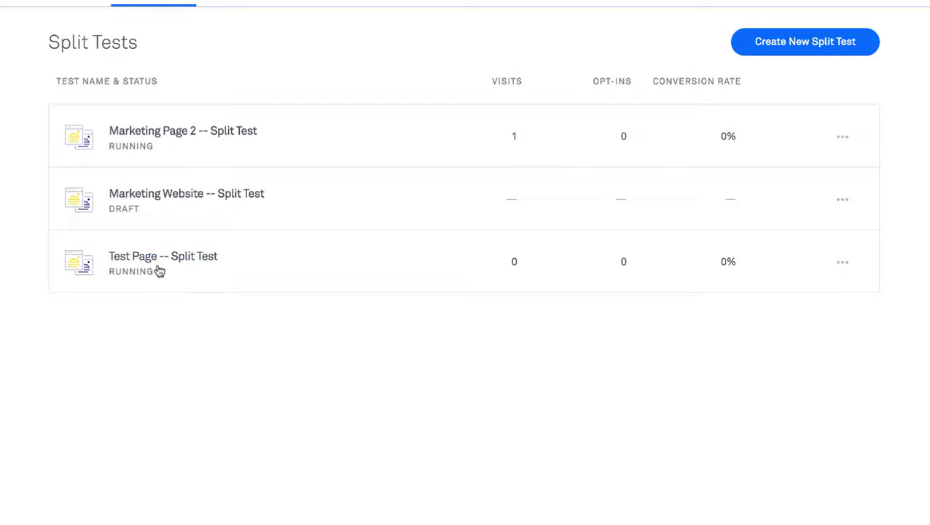
- Review the test summary and variation details of the Marketing Page 2 split test
scroll(194, 266, up, 2)
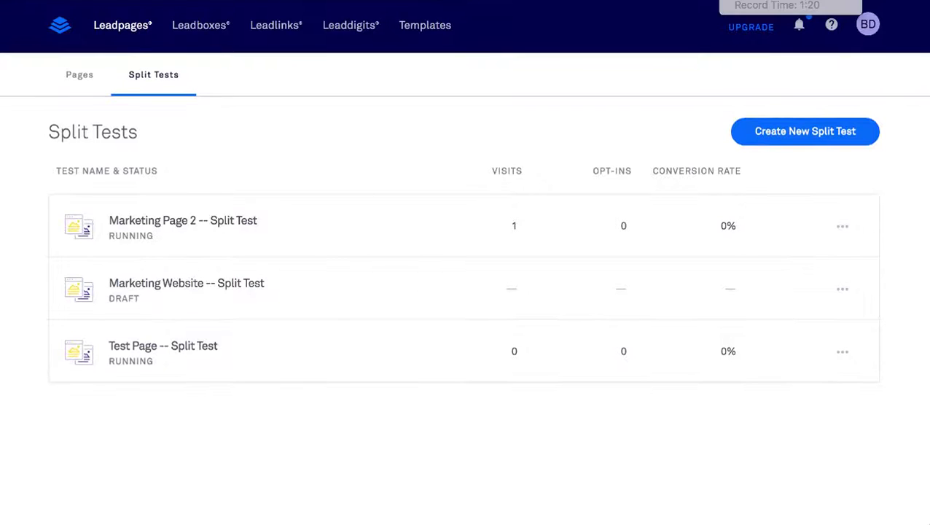
mouse_move(262, 332)
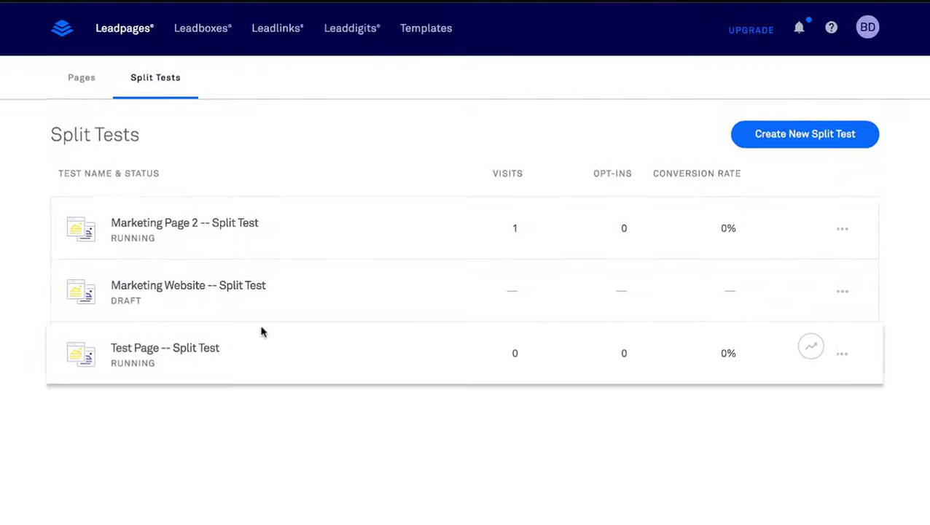
click(224, 225)
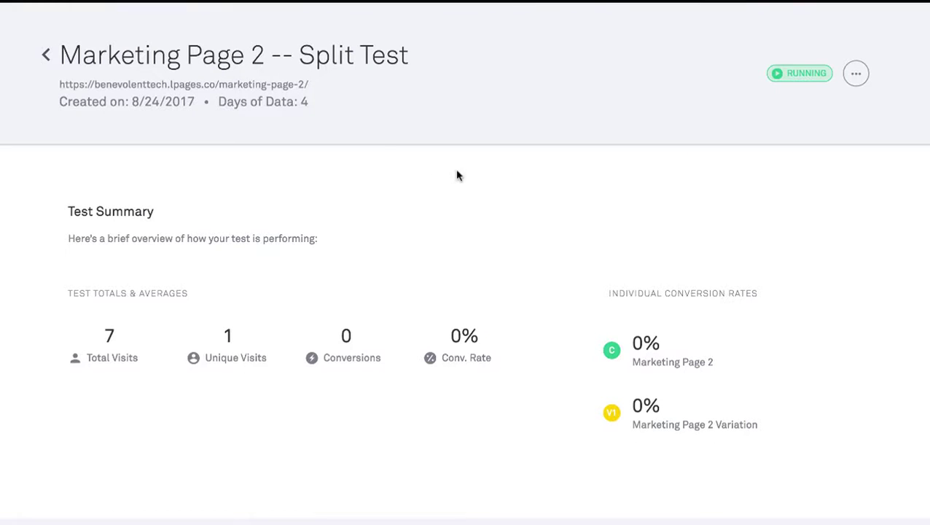
scroll(499, 293, down, 3)
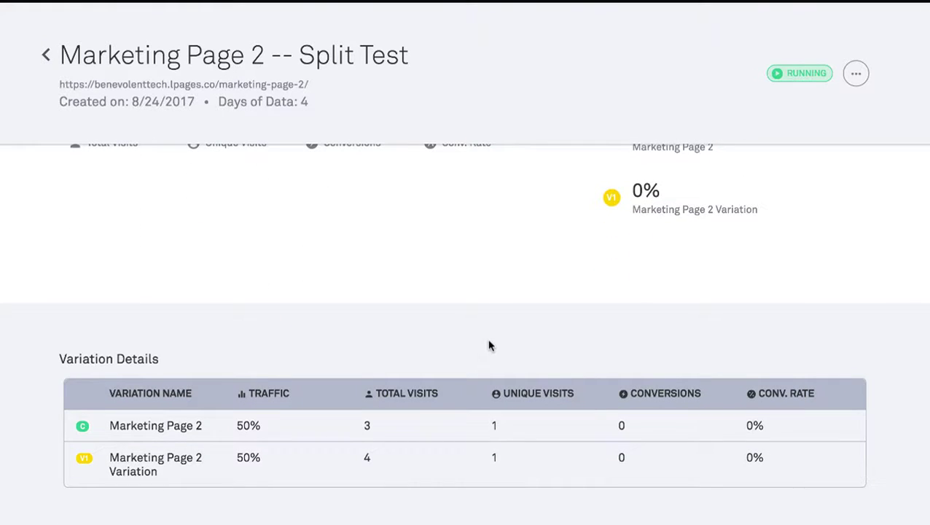
scroll(489, 346, up, 3)
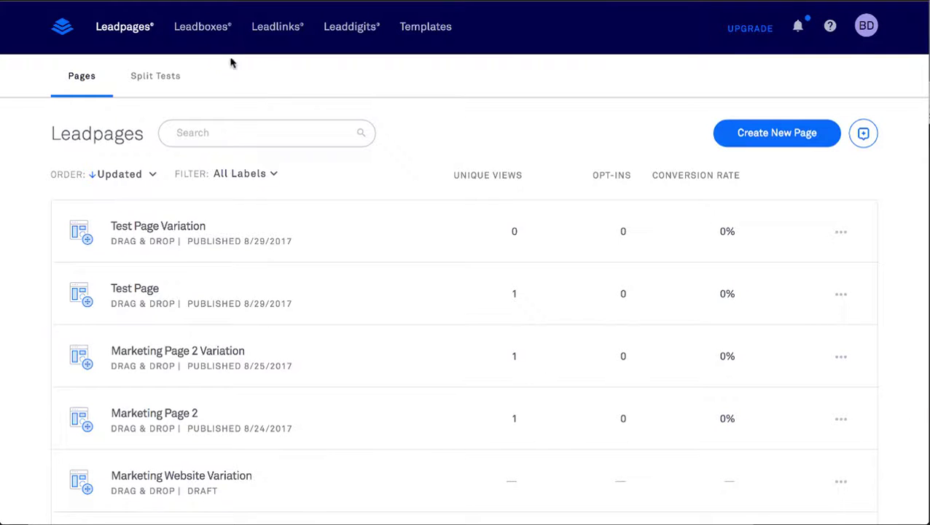
- Open the Leadboxes overview and check the label filter options
click(206, 27)
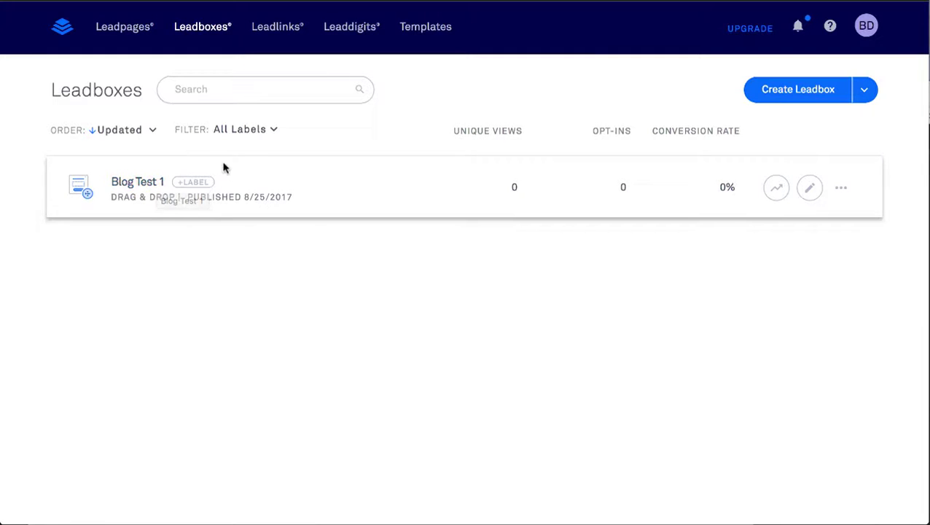
click(274, 133)
click(276, 133)
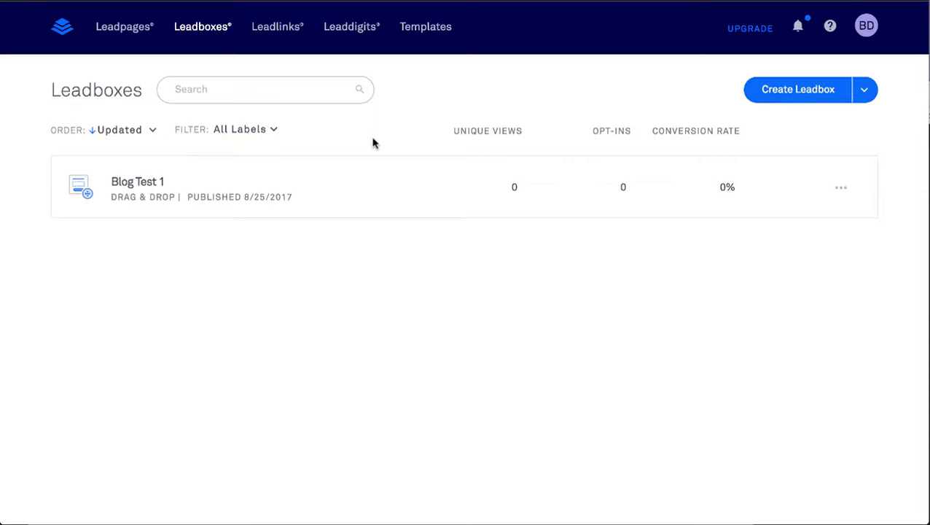
- Look over the Leadlinks introduction page and open the Leaddigits section
click(290, 26)
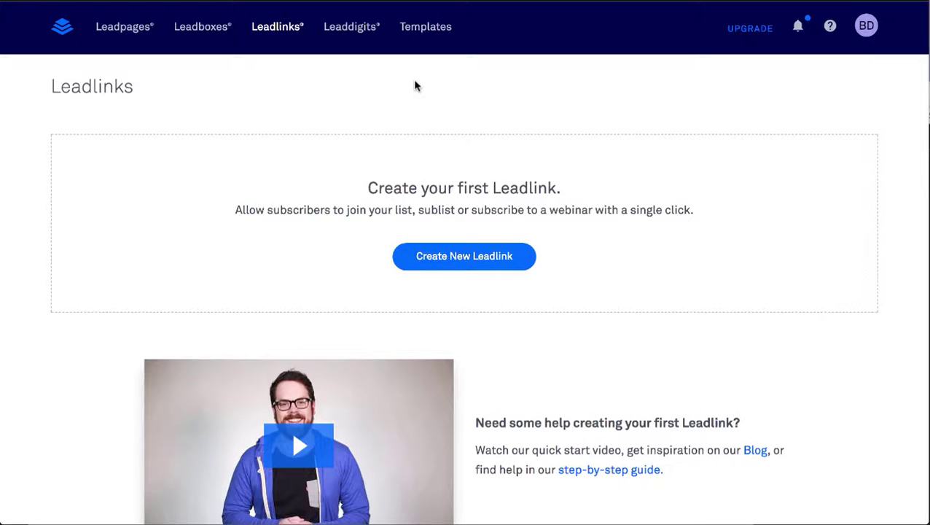
scroll(519, 260, down, 3)
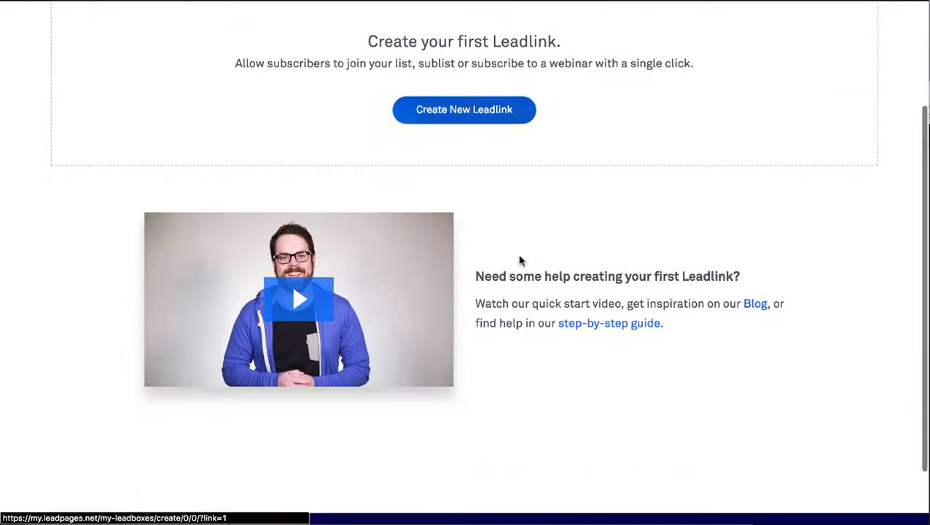
scroll(520, 260, up, 2)
scroll(519, 261, up, 1)
click(335, 27)
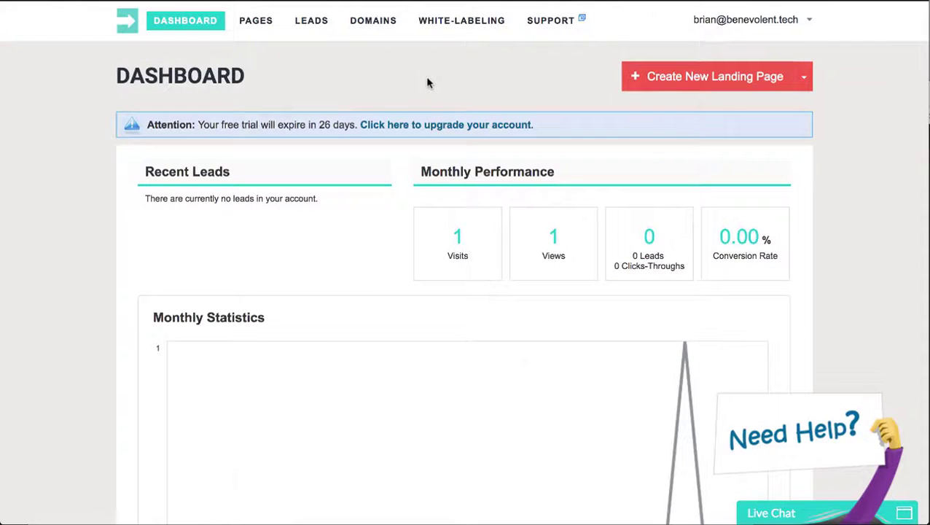
- Switch to Pagewiz and examine the dashboard's recent leads, monthly performance and monthly statistics
scroll(315, 248, down, 3)
scroll(315, 249, up, 3)
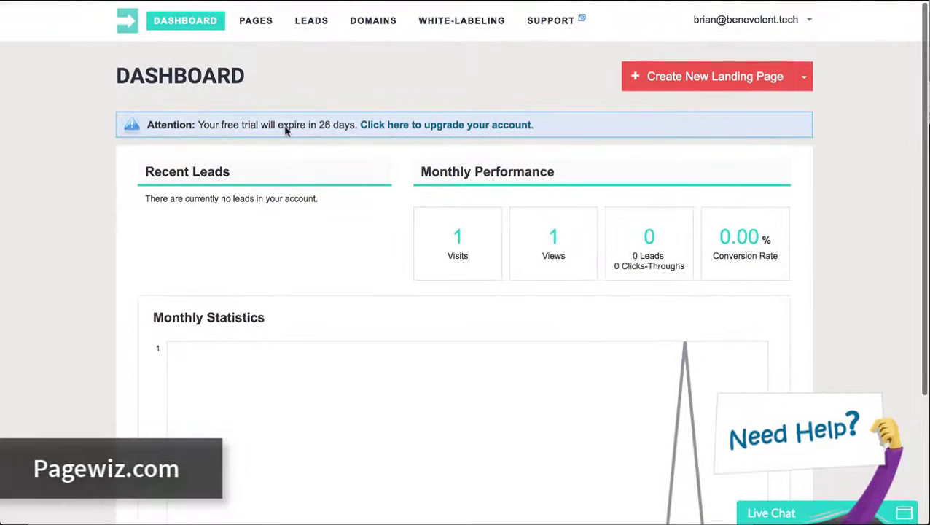
- In the pages list, try to publish the Marketing Websites page and unpublish the Marketing Websites Form page
click(257, 23)
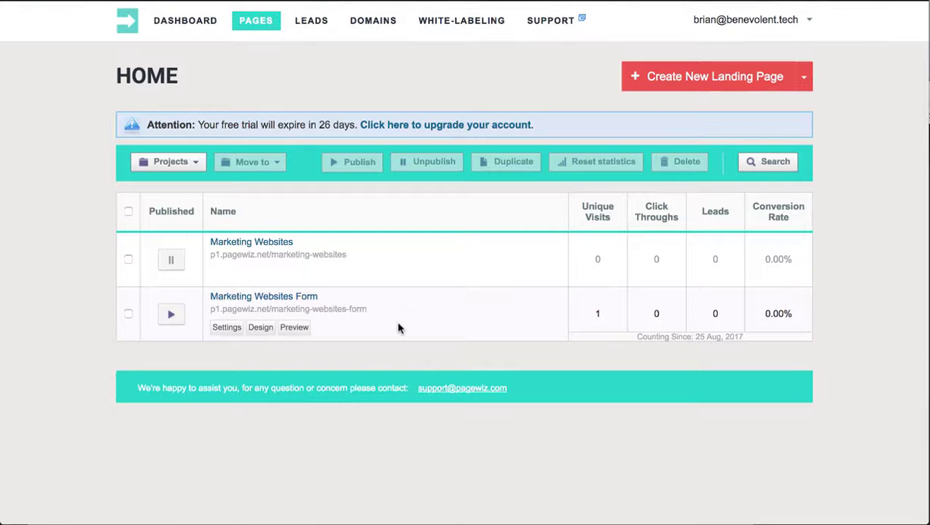
click(172, 260)
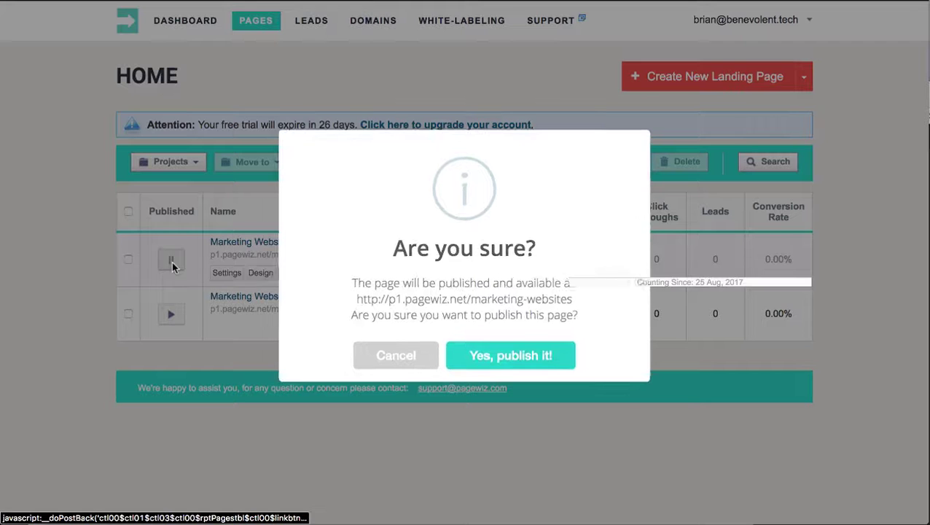
click(489, 370)
click(175, 315)
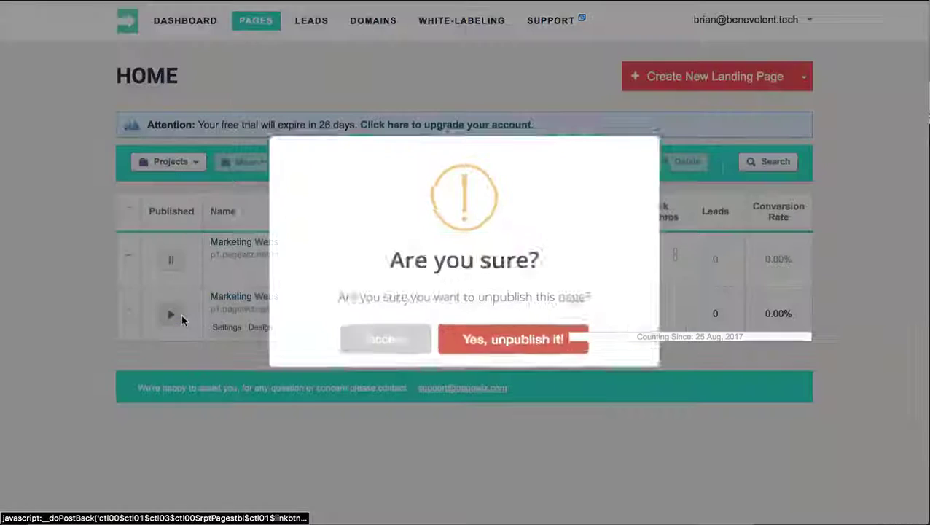
click(470, 336)
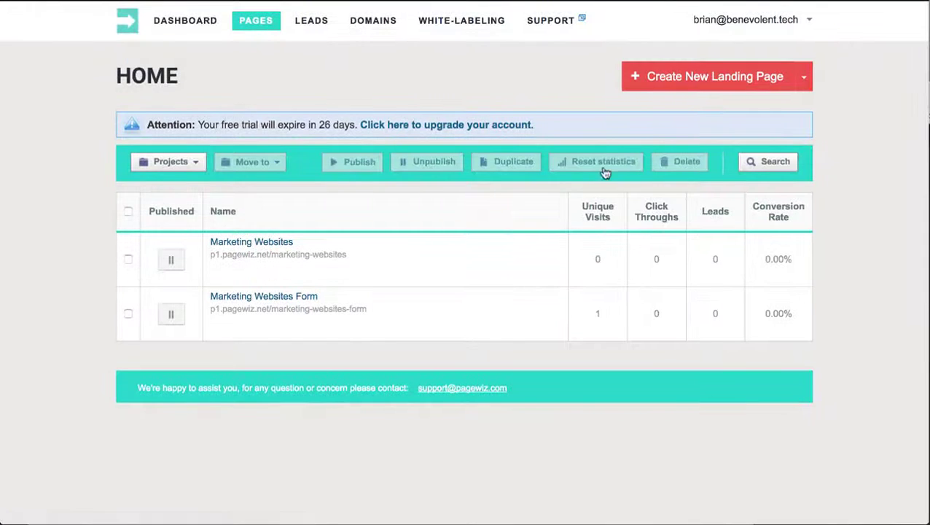
- Create a new desktop landing page named Test Page
click(713, 76)
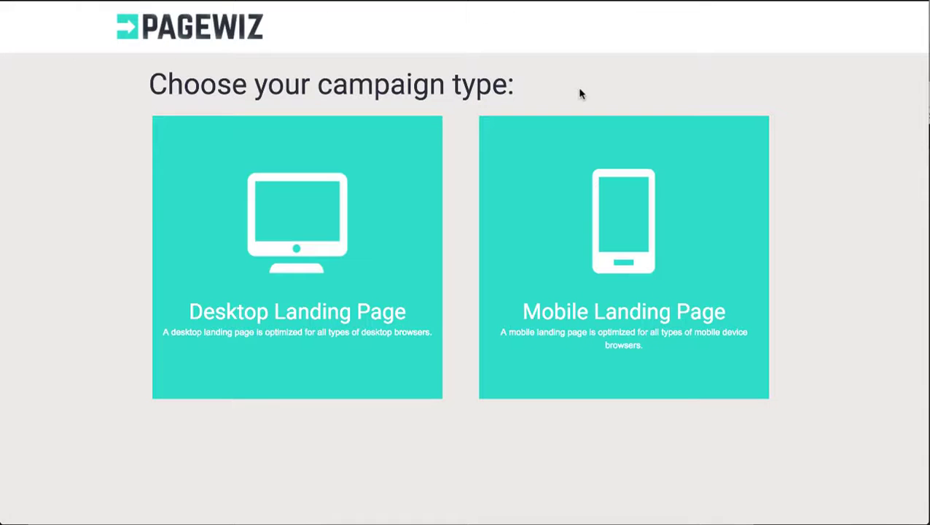
click(374, 211)
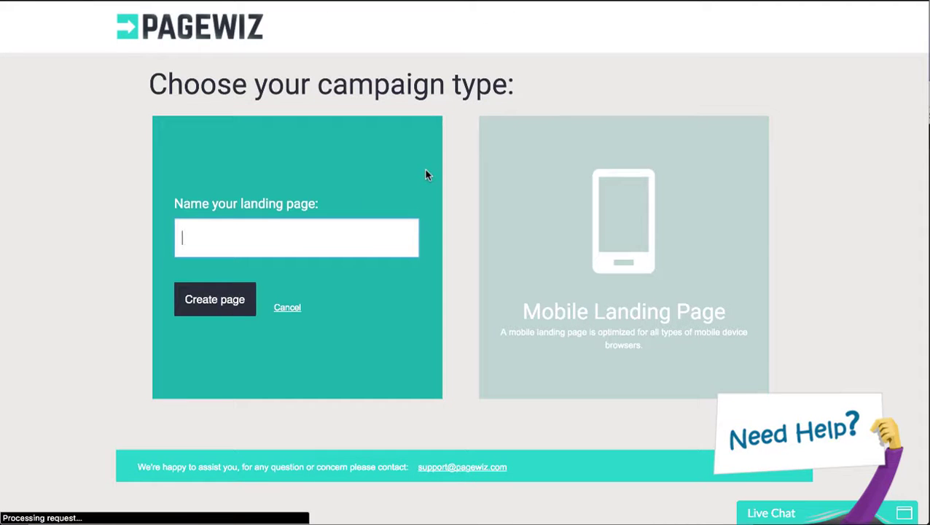
text(Test Page)
- Browse the free templates, preview the blue one with the funnel graphic, and choose it for the landing page
scroll(386, 201, down, 6)
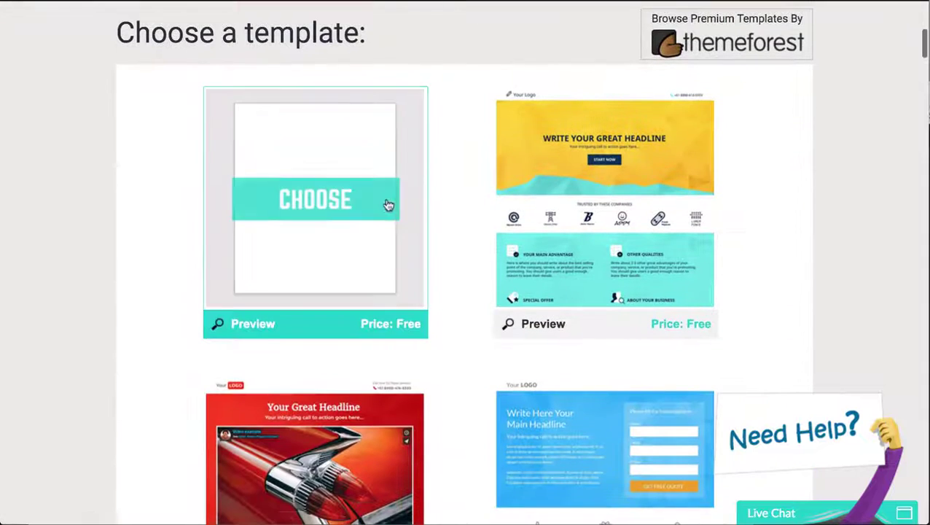
scroll(448, 246, down, 9)
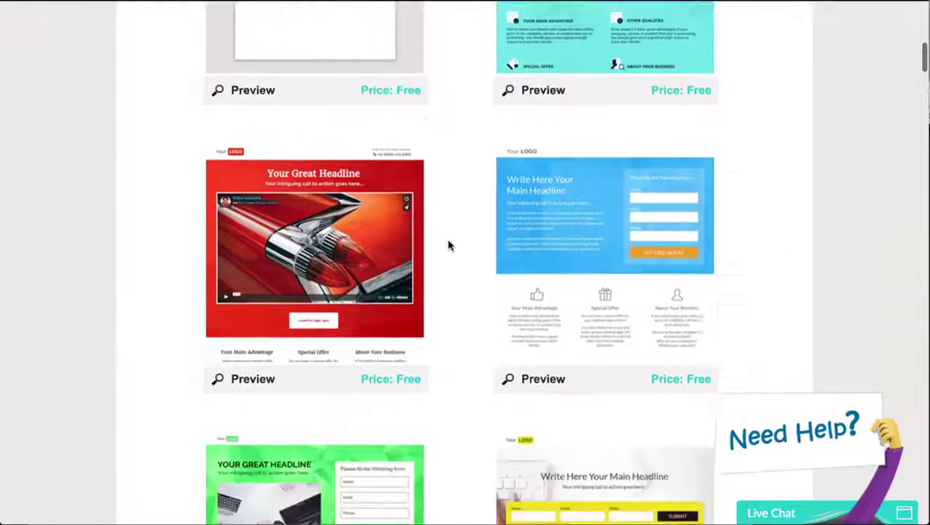
scroll(448, 246, down, 5)
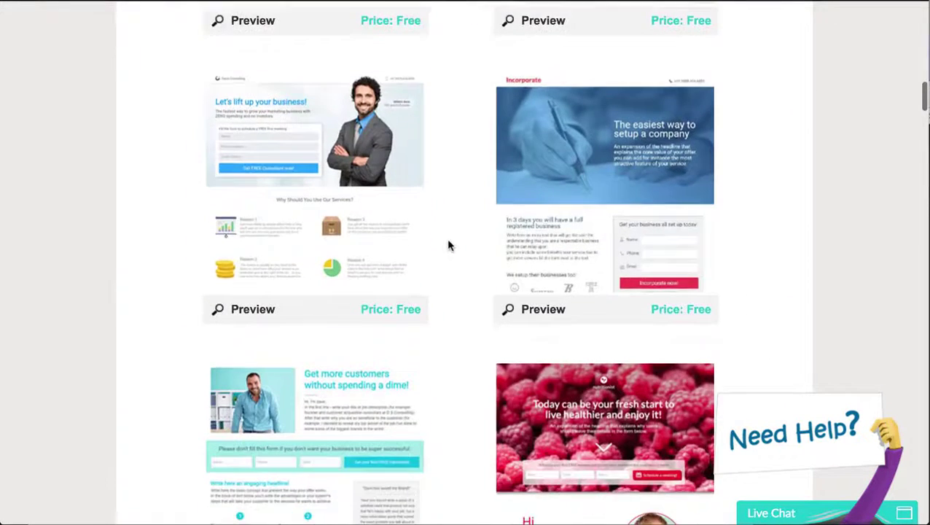
scroll(448, 245, down, 4)
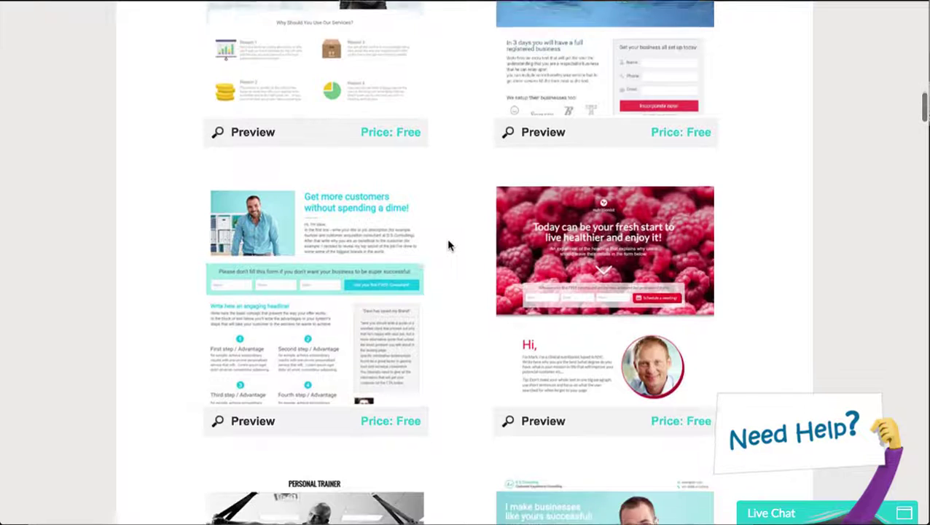
scroll(449, 246, down, 8)
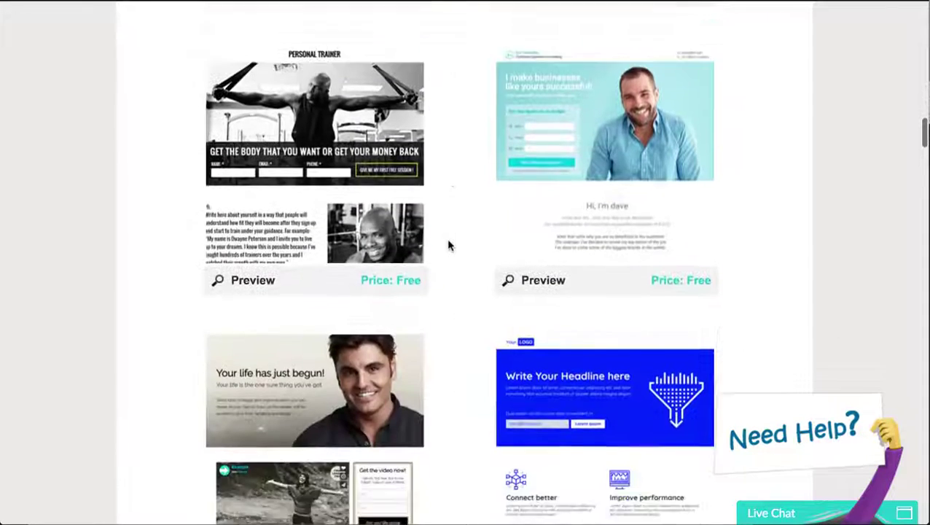
scroll(449, 245, down, 1)
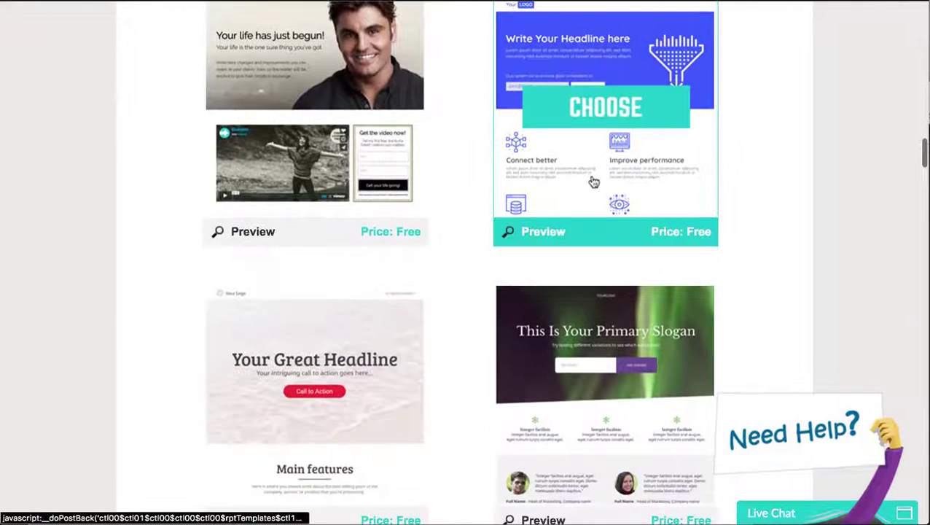
click(543, 233)
scroll(547, 306, down, 10)
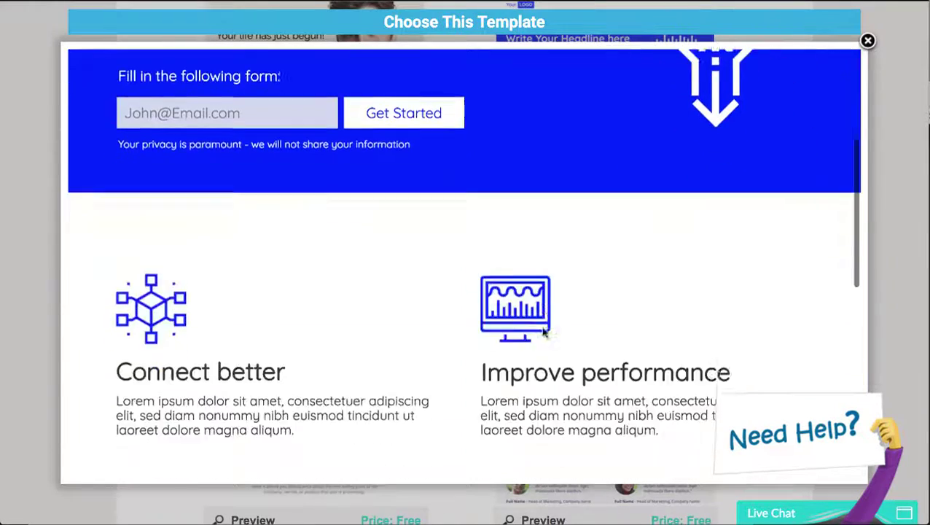
scroll(543, 330, up, 10)
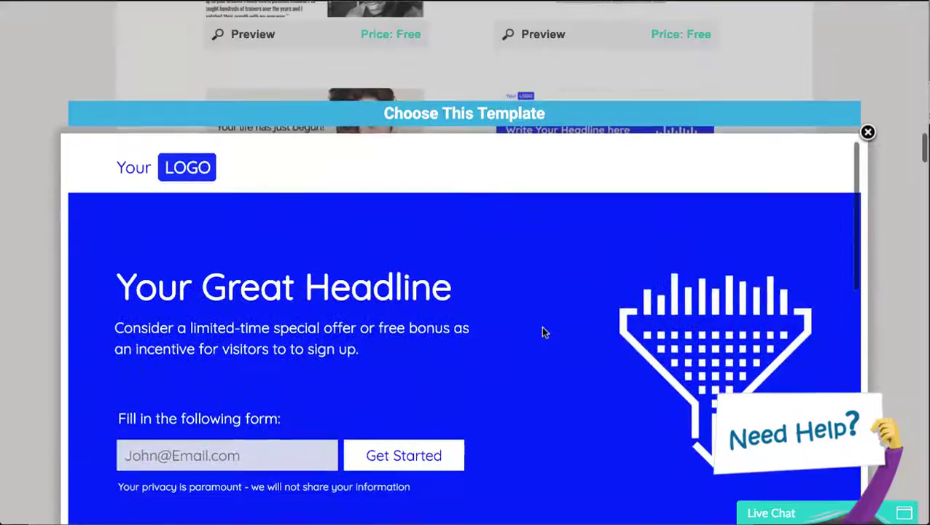
click(867, 132)
click(642, 207)
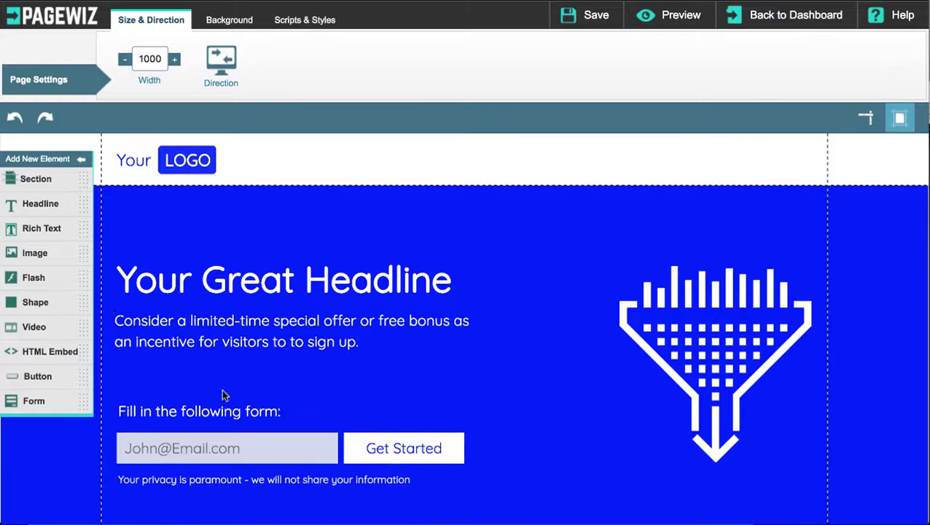
- Examine the form fields and form settings behind the Get Started form in the Form Builder, then close it
scroll(337, 466, down, 3)
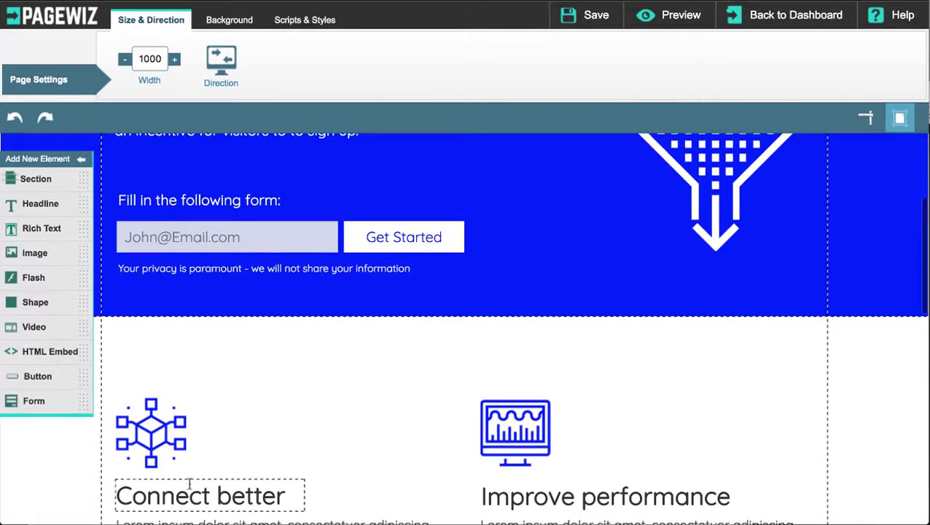
scroll(508, 349, up, 2)
click(440, 374)
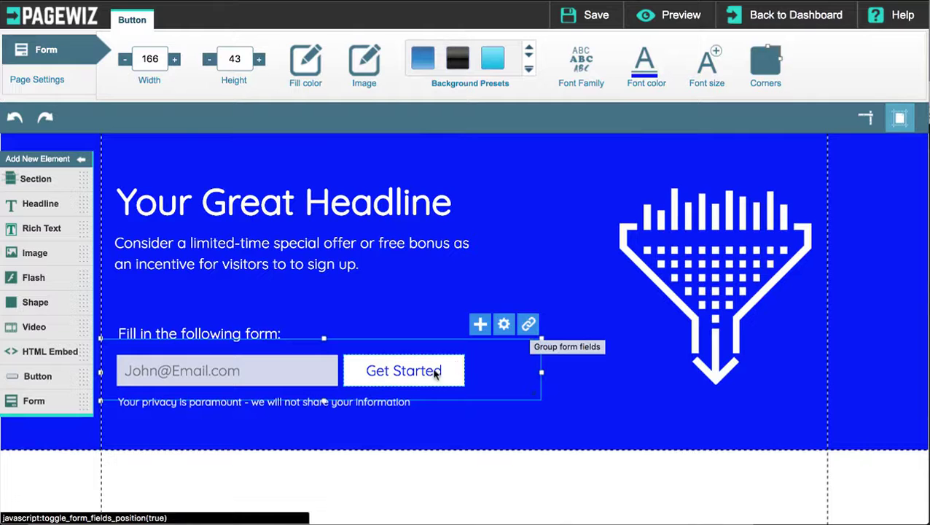
double_click(432, 374)
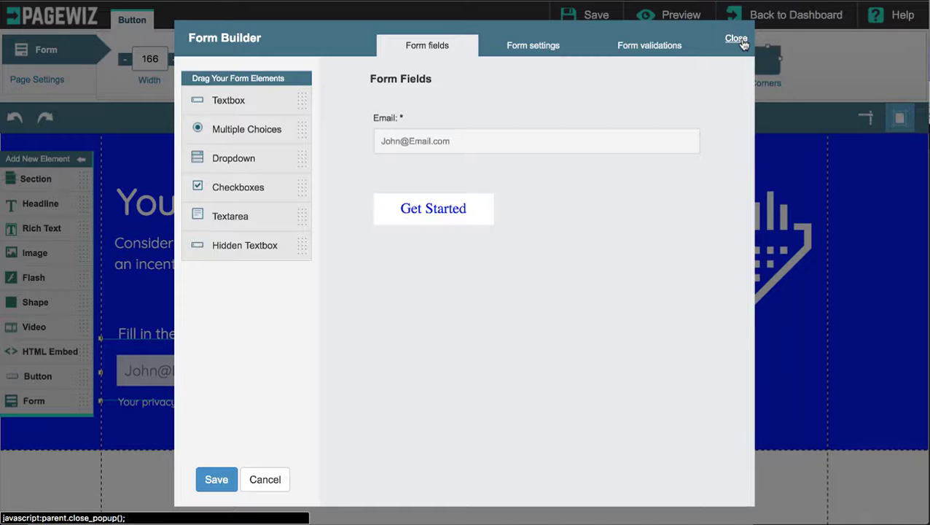
click(547, 47)
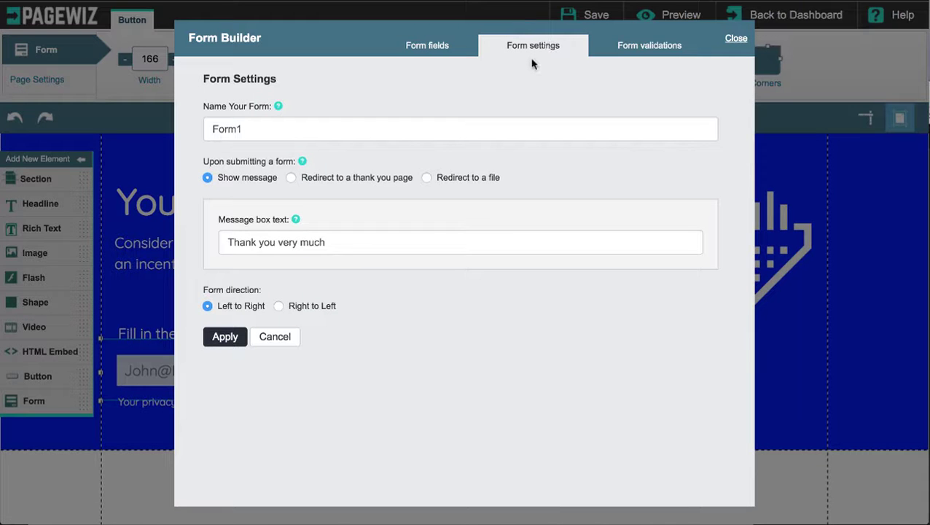
click(471, 51)
click(735, 38)
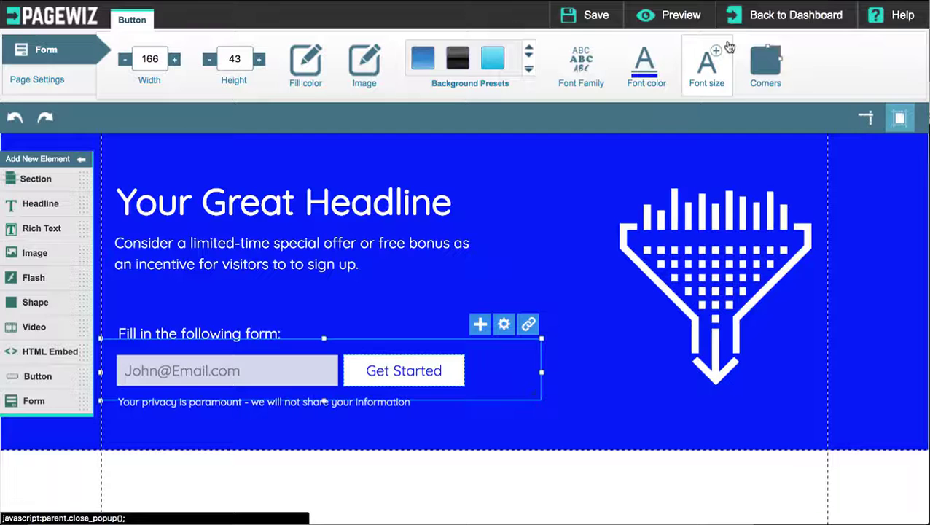
- Leave the page editor and save the page with its default Pagewiz URL, without a custom domain
scroll(508, 306, up, 1)
scroll(509, 306, down, 5)
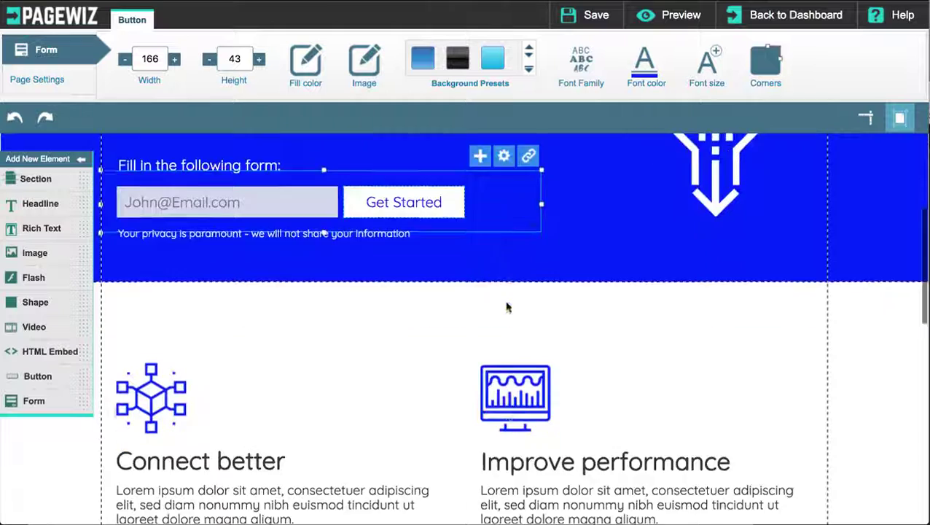
scroll(508, 306, up, 5)
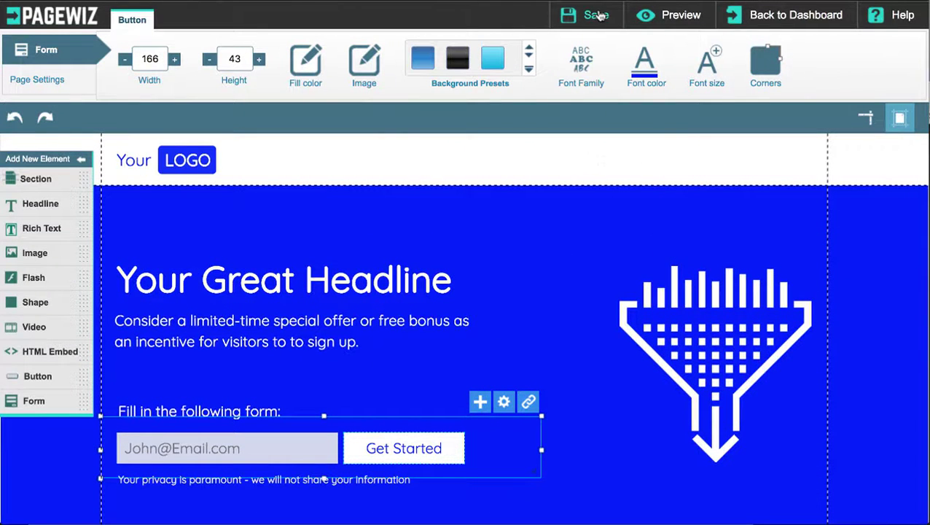
click(764, 24)
click(633, 183)
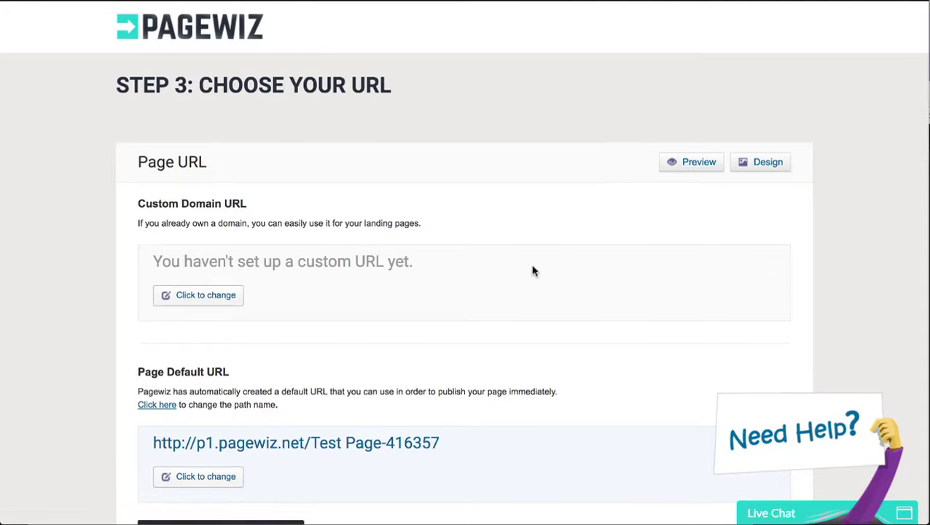
scroll(532, 270, down, 2)
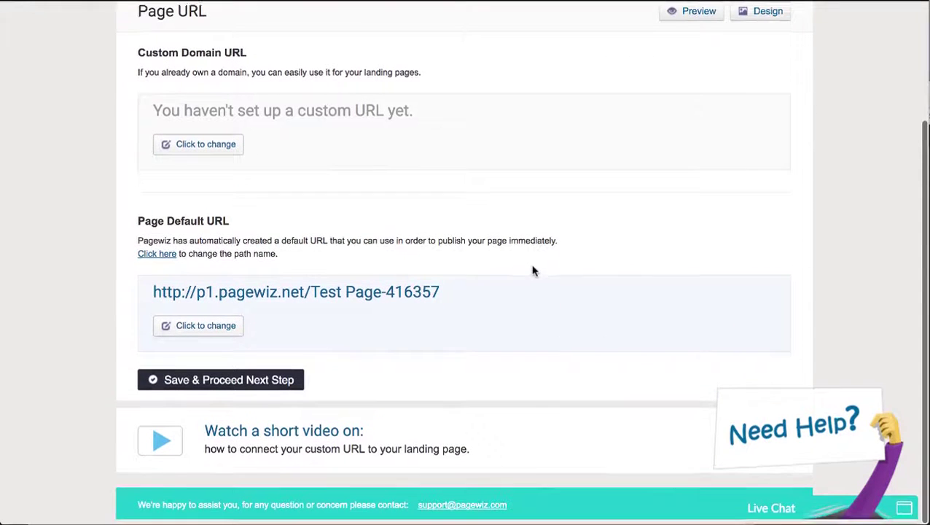
click(290, 386)
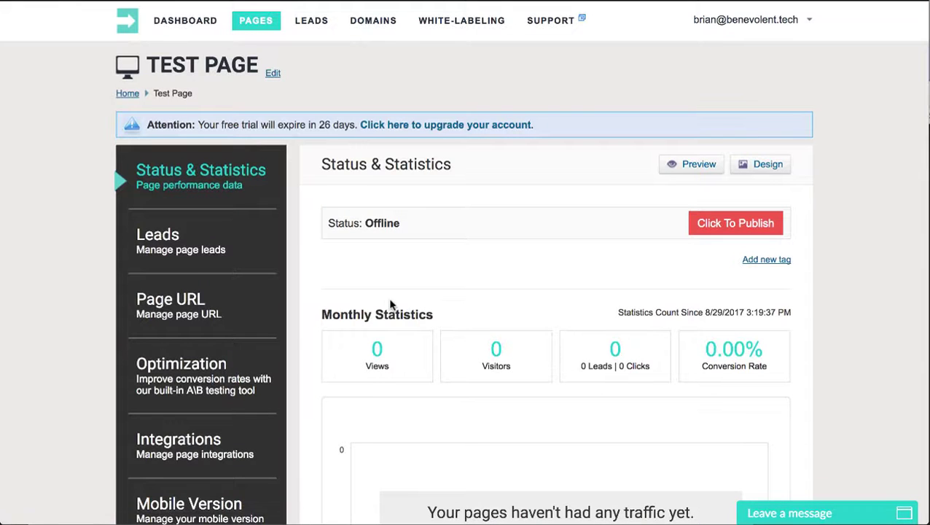
- Review the Test Page status and monthly statistics and open its Optimization Center
scroll(228, 380, down, 3)
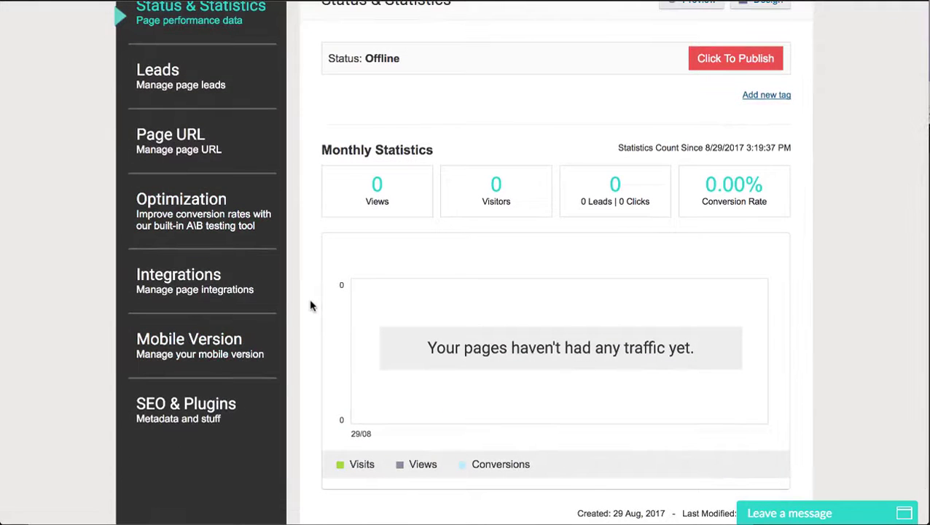
scroll(310, 305, up, 3)
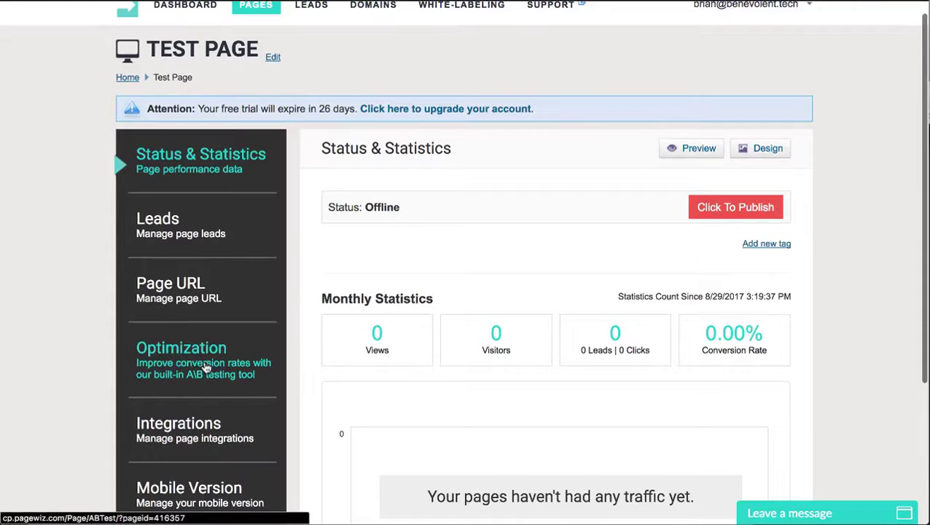
click(186, 364)
scroll(347, 379, down, 1)
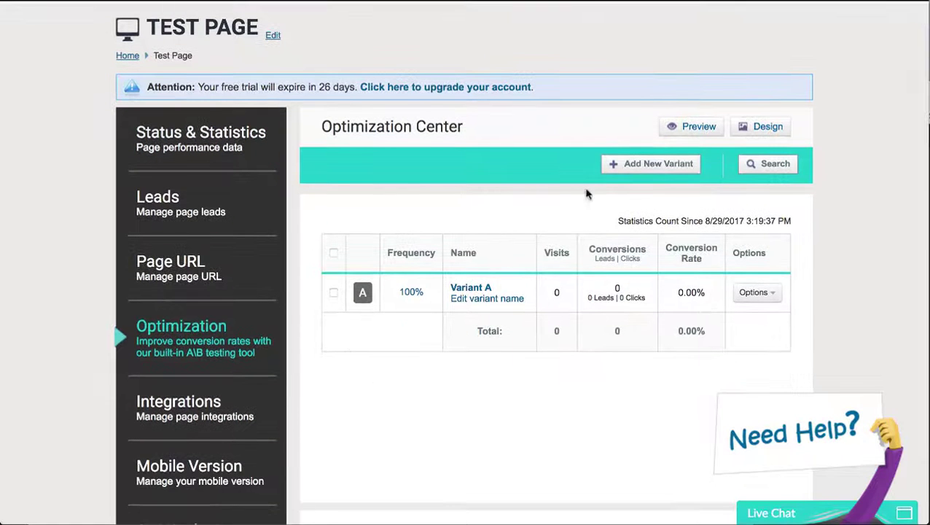
- Add a new variant to the A/B test by duplicating Variant A of the current page
click(643, 168)
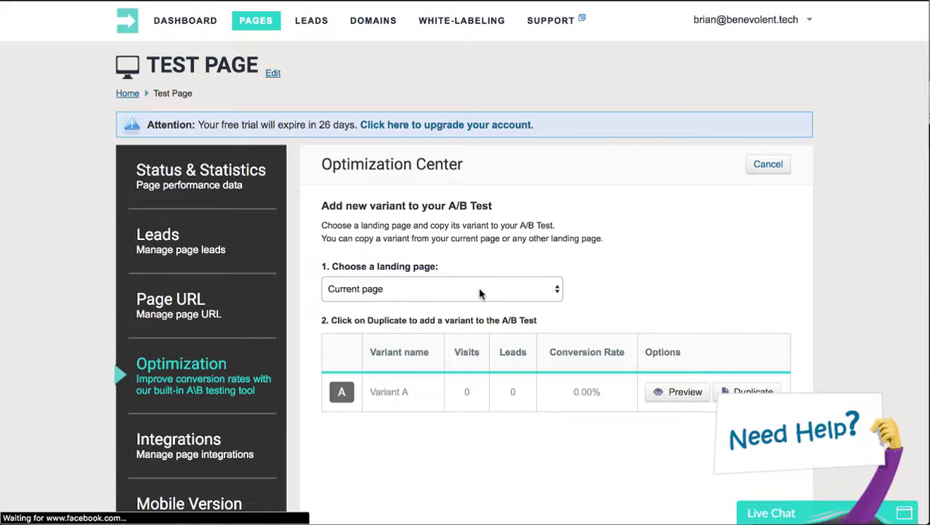
click(489, 290)
click(490, 290)
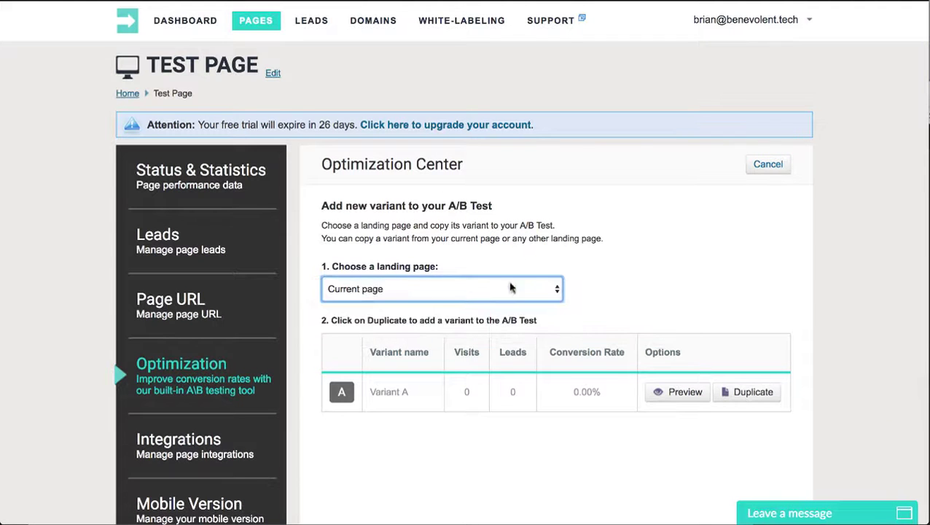
scroll(627, 299, down, 2)
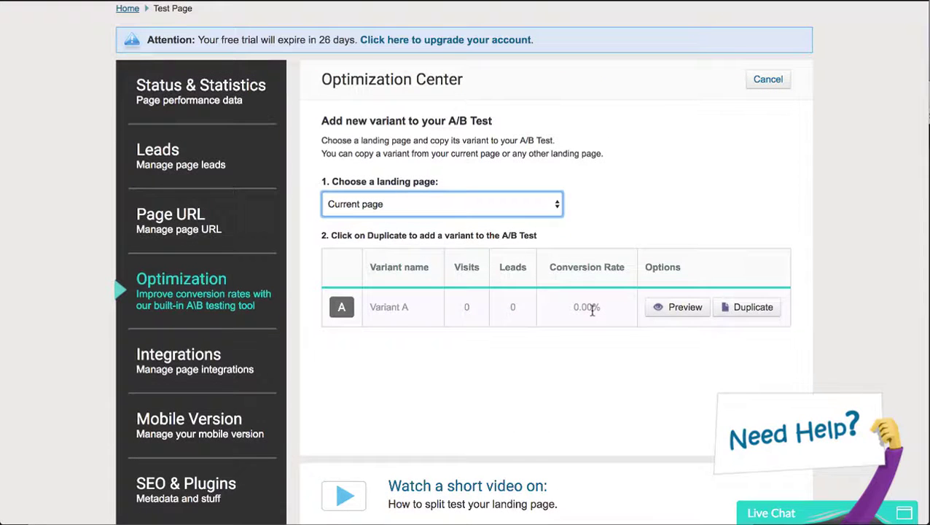
click(744, 310)
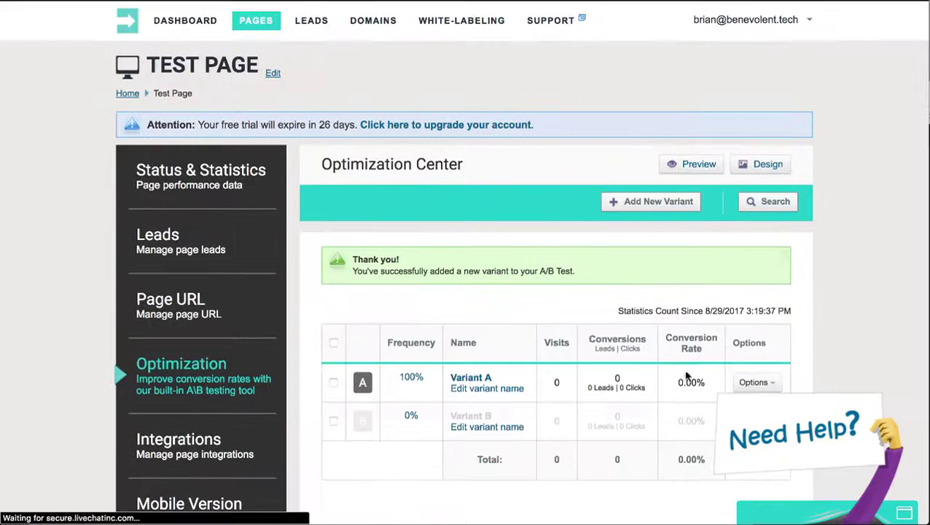
- Open Variant B of the A/B test in the page design editor
scroll(675, 419, down, 3)
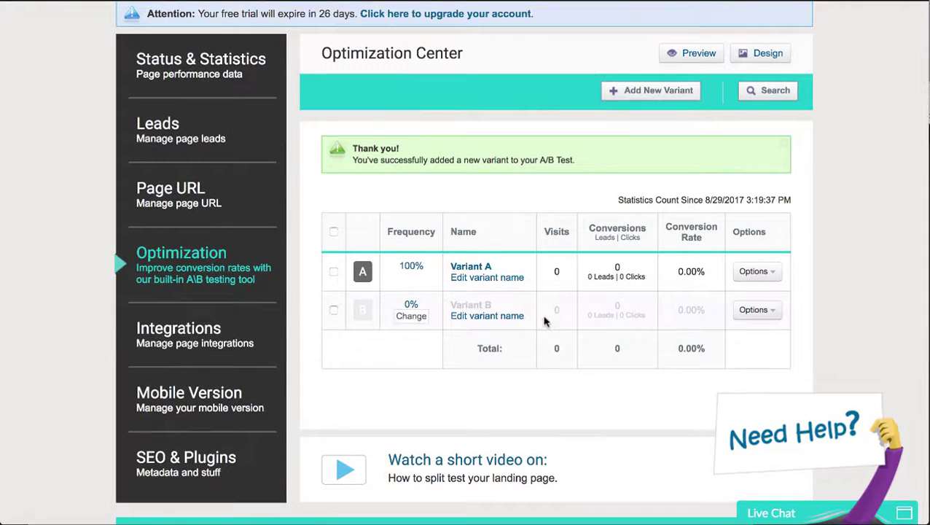
click(751, 310)
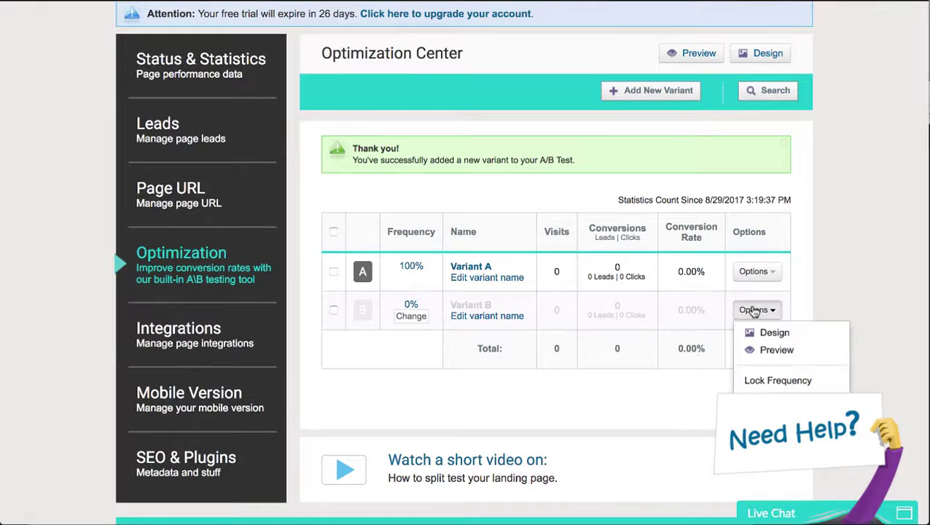
click(761, 334)
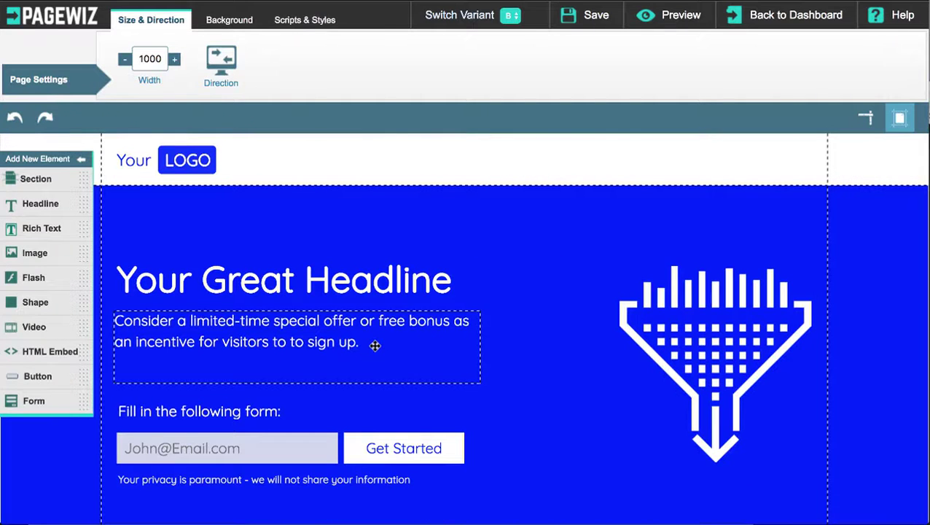
- Remove the duplicated word "to" from the special offer text beneath the headline in Variant B
click(375, 346)
click(350, 347)
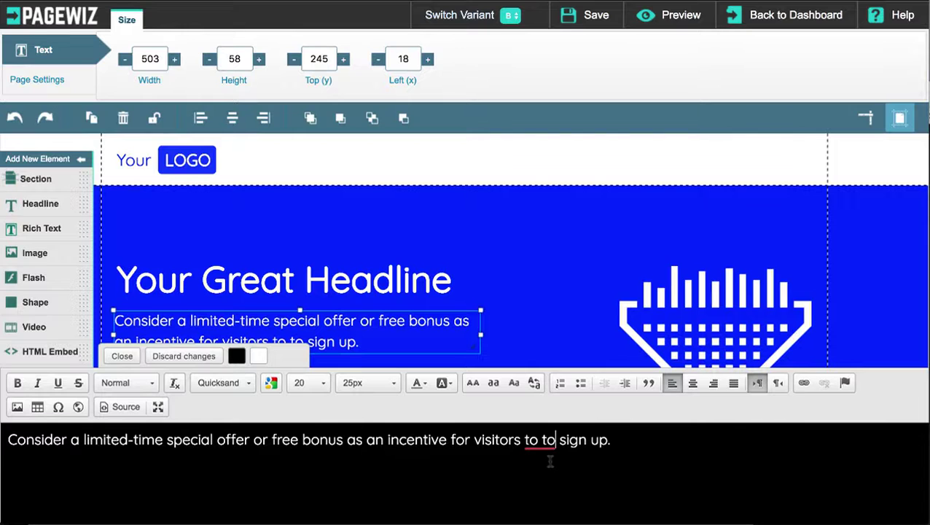
key(BackSpace)
key(BackSpace)
key(BackSpace)
click(592, 272)
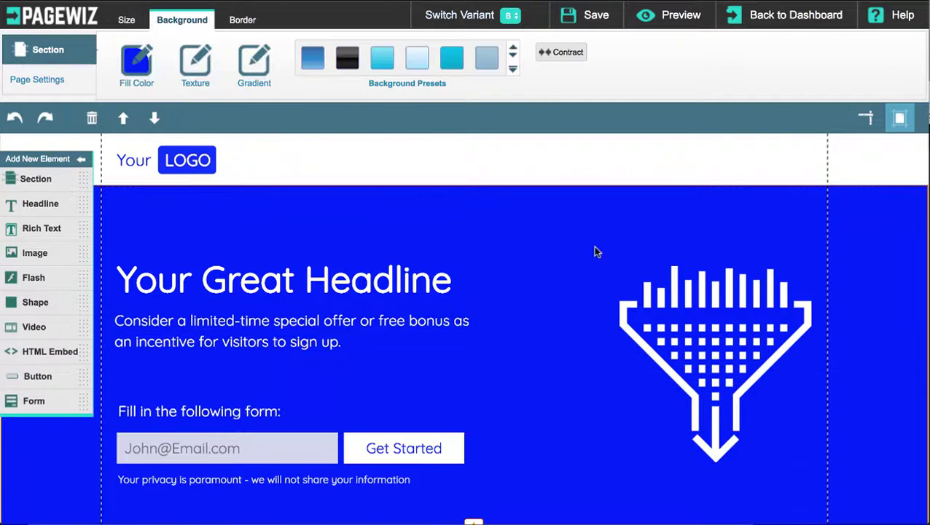
- Save Variant B and leave the design editor for the Test Page's Optimization Center
click(577, 6)
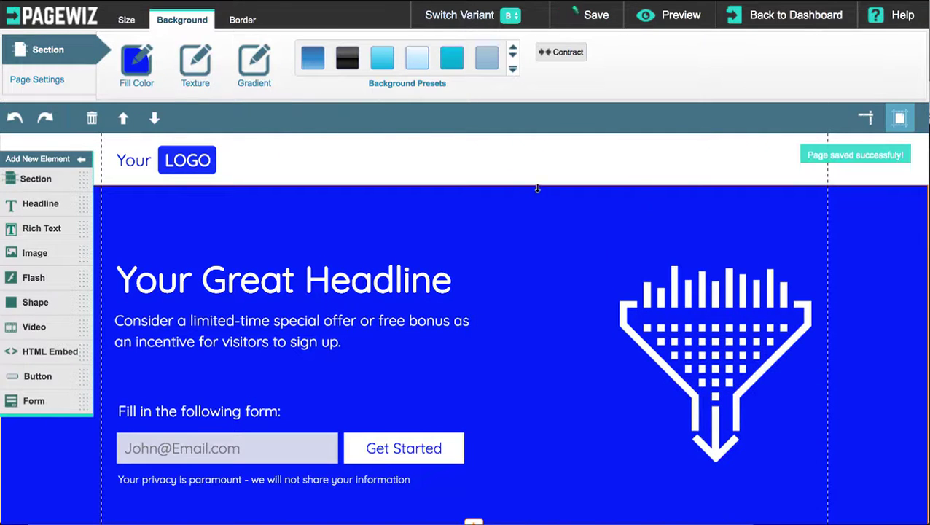
click(785, 27)
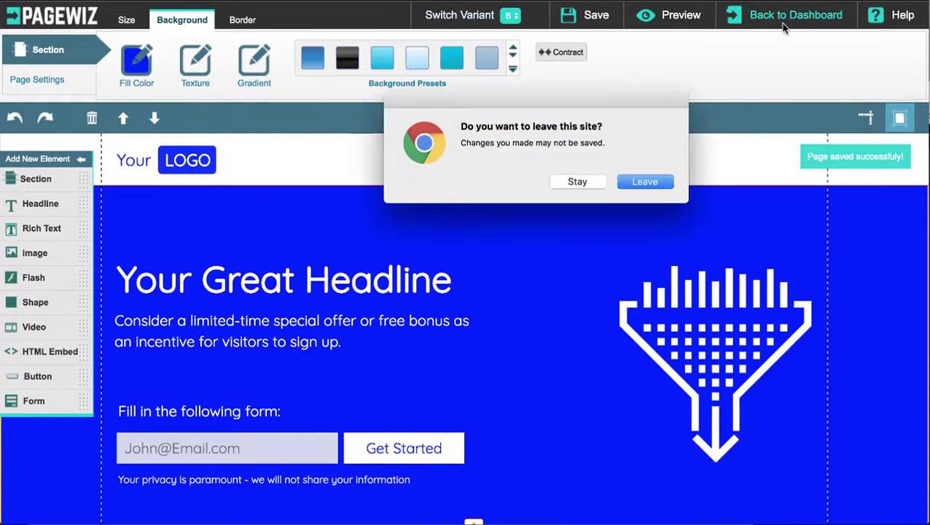
click(650, 182)
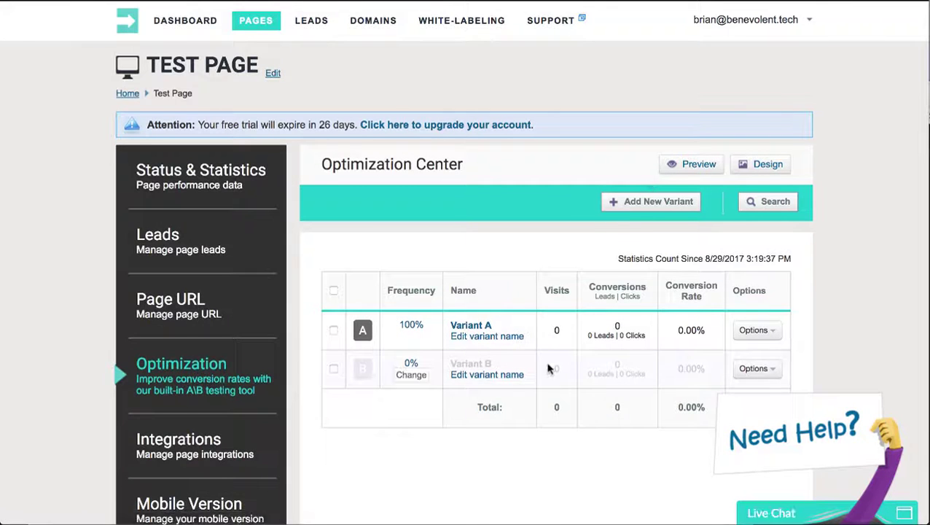
- Set the frequency of Variant B to 50% in the A/B test
scroll(549, 369, down, 2)
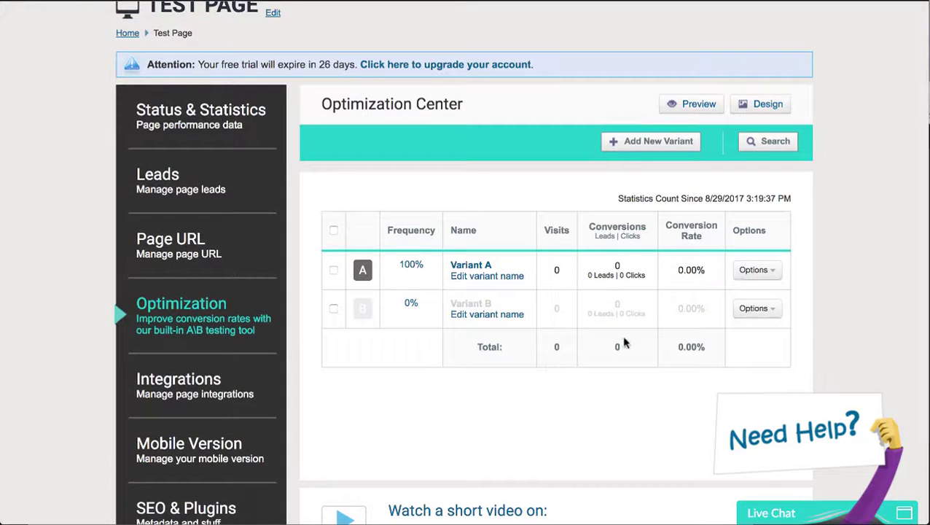
scroll(649, 408, down, 1)
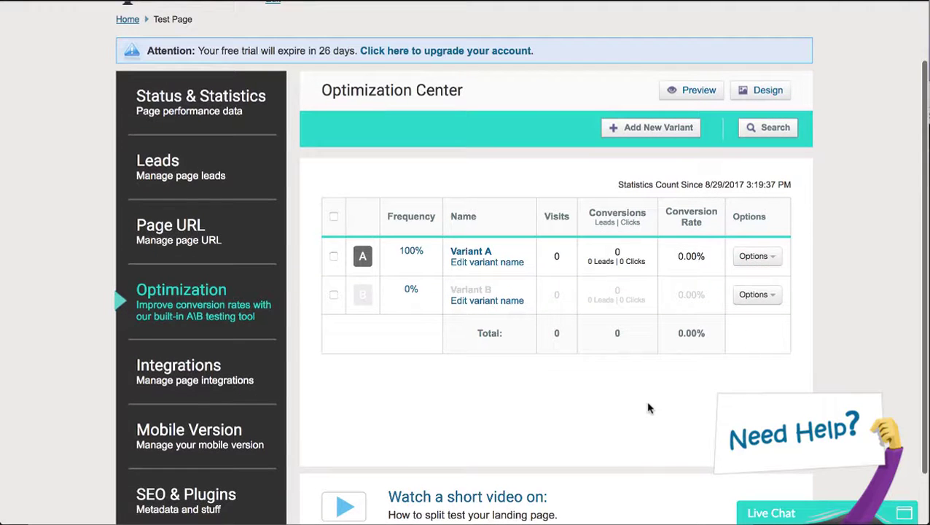
click(409, 305)
text(5)
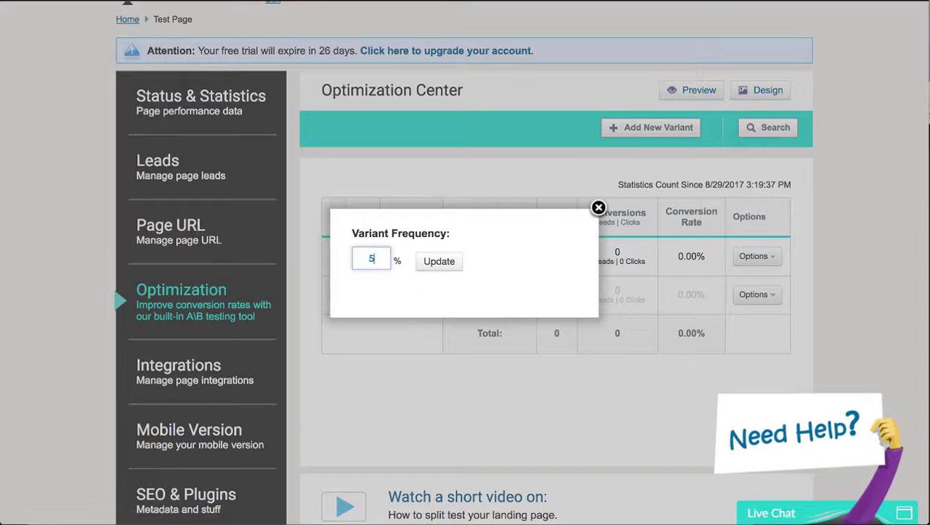
text(0)
click(437, 261)
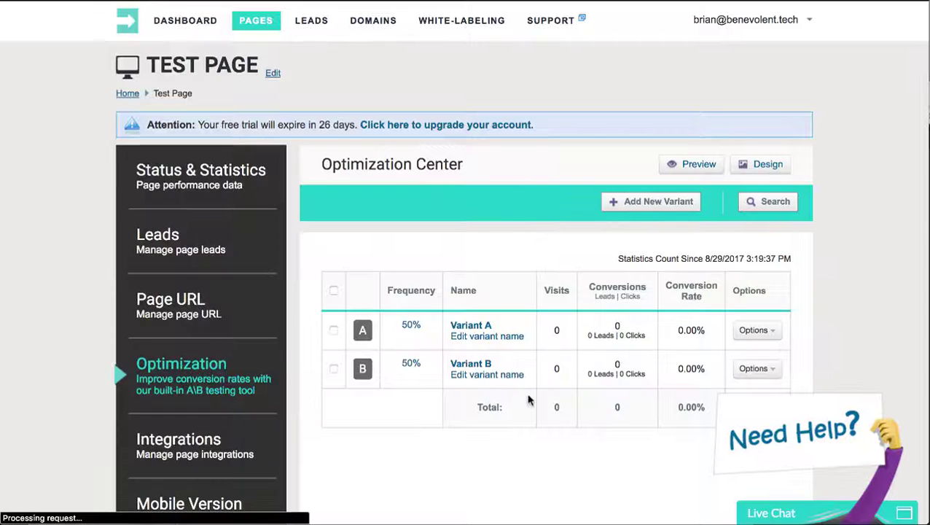
scroll(529, 399, down, 4)
scroll(529, 399, up, 4)
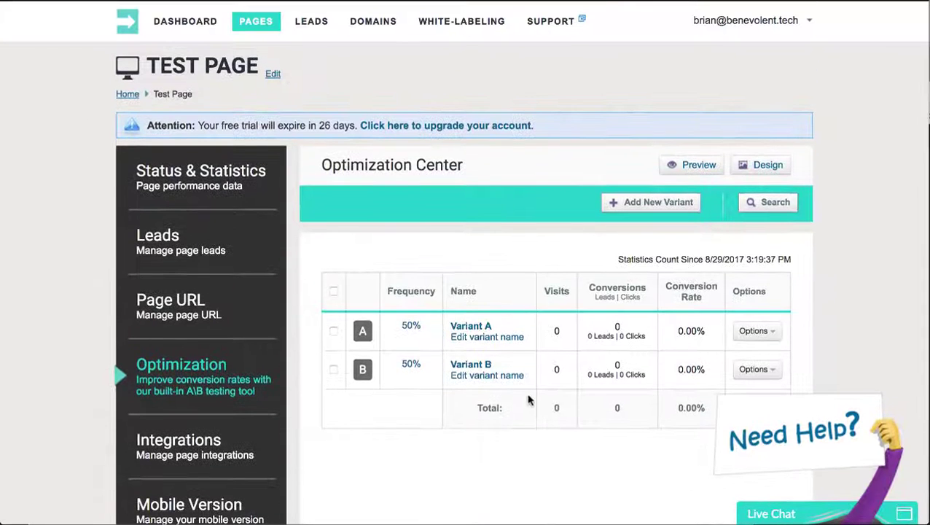
- Review the Pagewiz pages list, the lead inbox and the custom domains
click(264, 23)
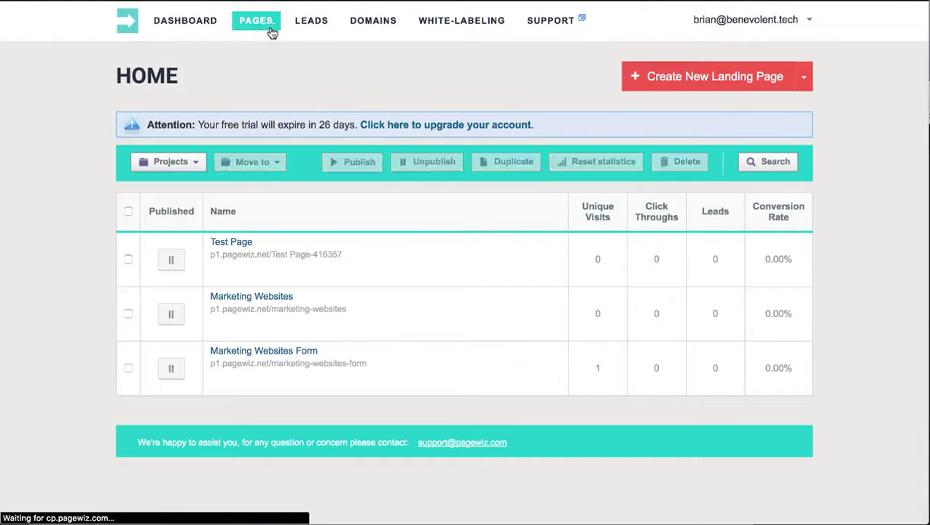
click(311, 22)
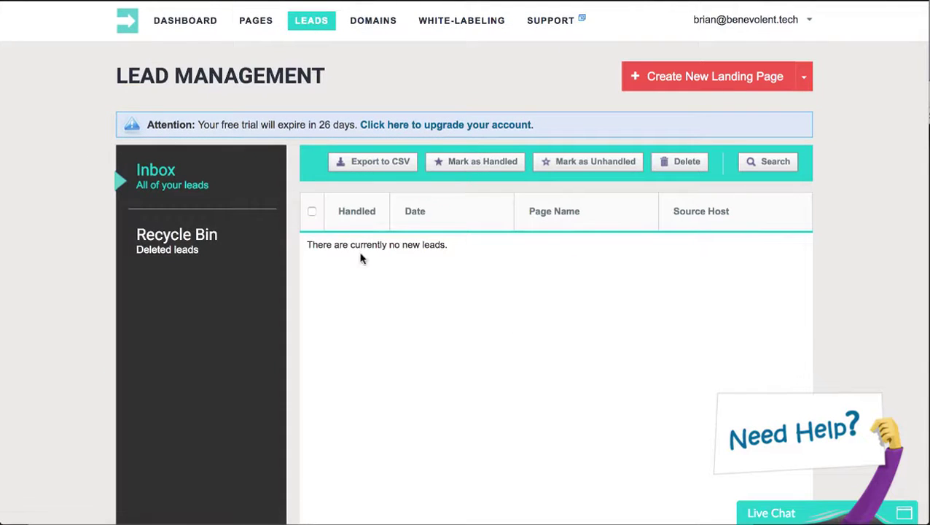
click(373, 23)
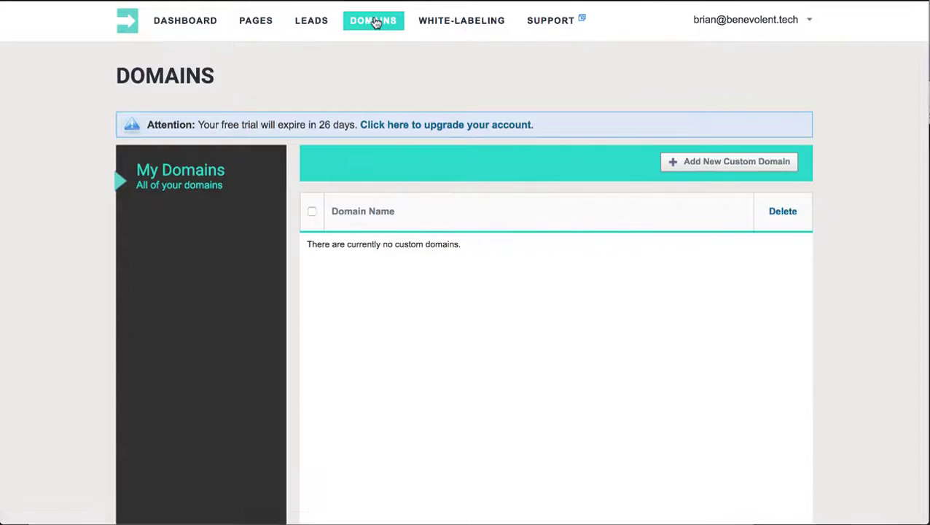
click(194, 27)
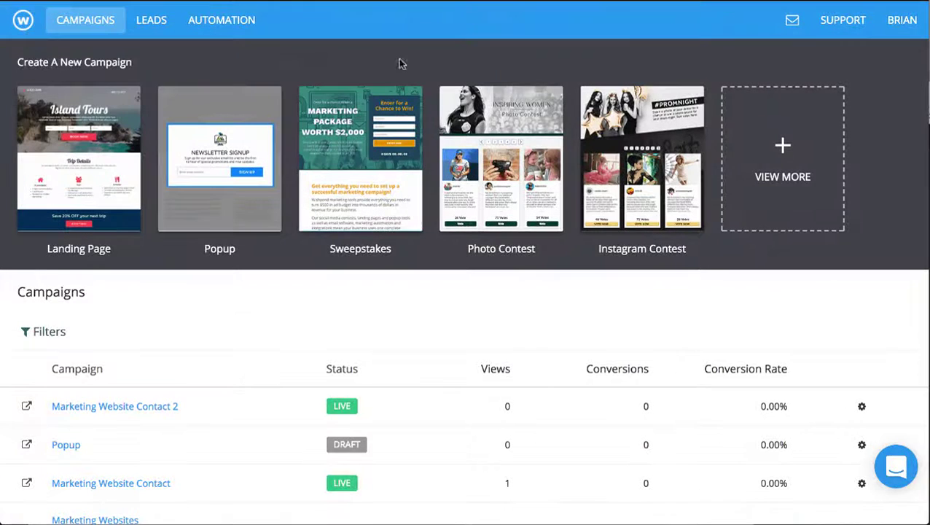
- Switch to Wishpond, start a new landing page campaign and preview the Island Tours template
mouse_move(511, 170)
mouse_move(85, 176)
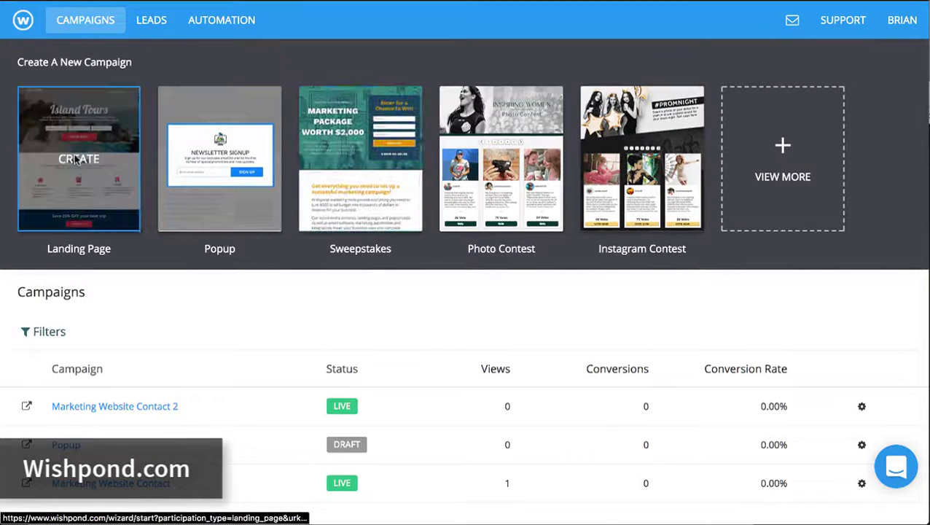
click(77, 160)
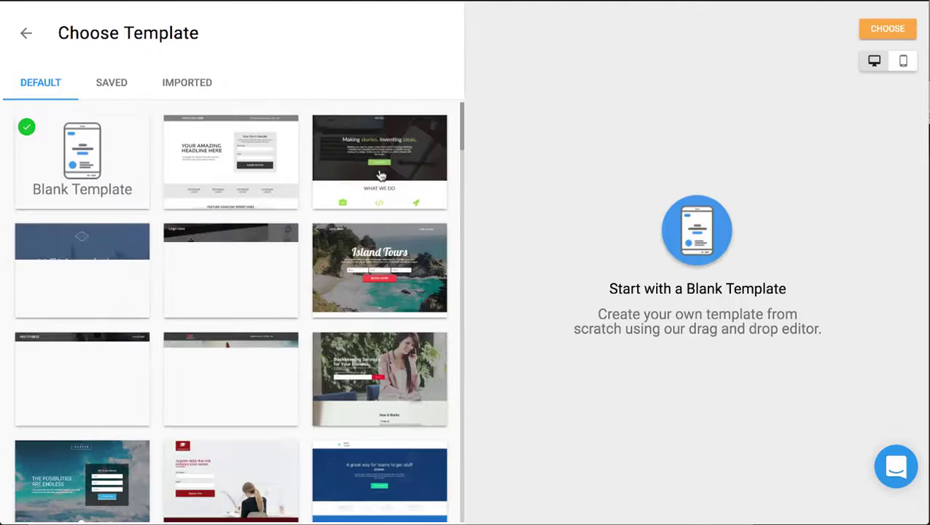
mouse_move(373, 245)
click(373, 284)
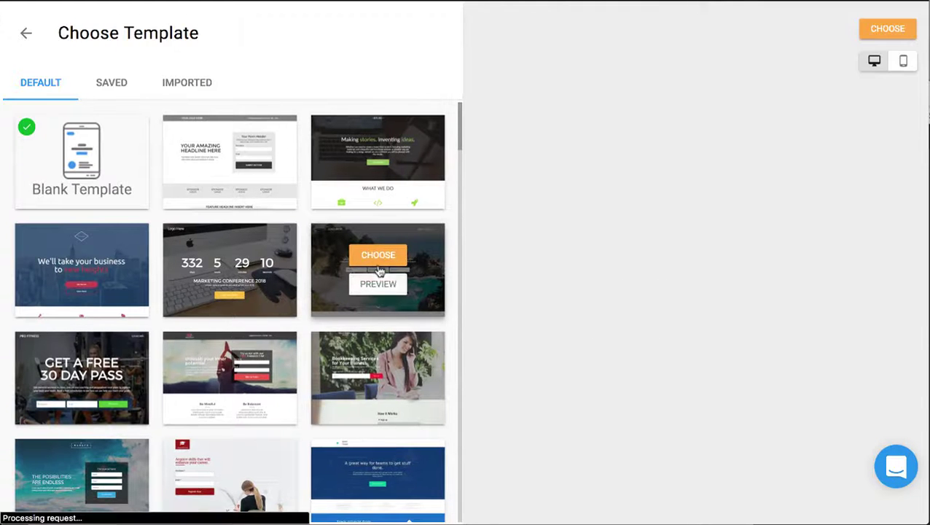
scroll(609, 326, down, 2)
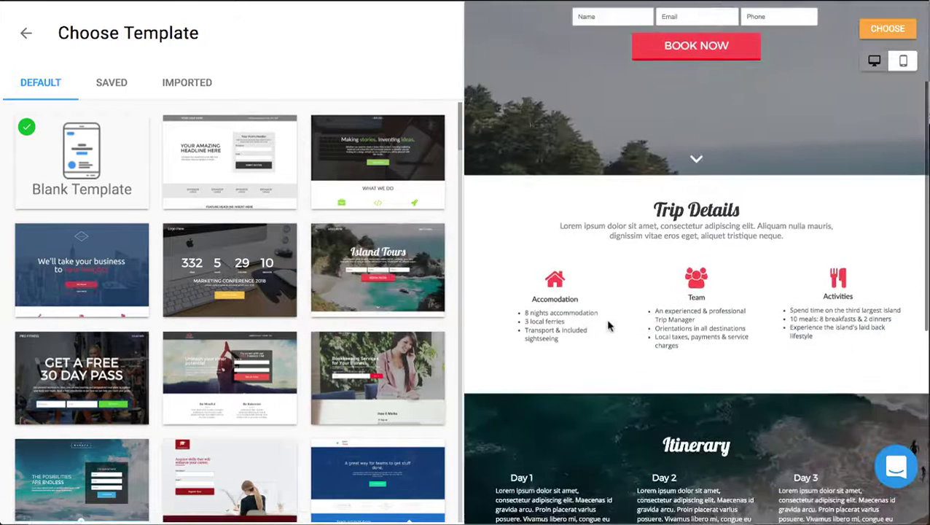
scroll(608, 326, up, 3)
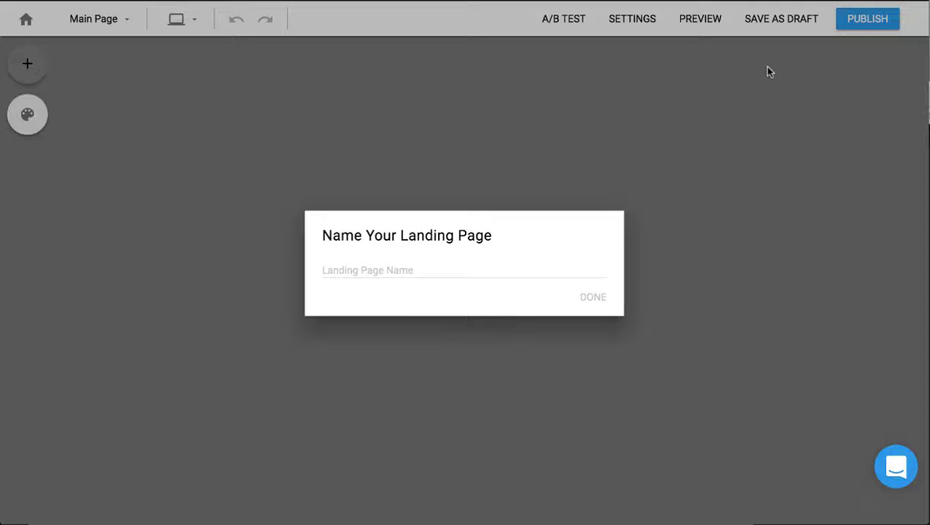
- Create the landing page from the Island Tours template and name it "Test Page"
click(453, 262)
text(Test Page)
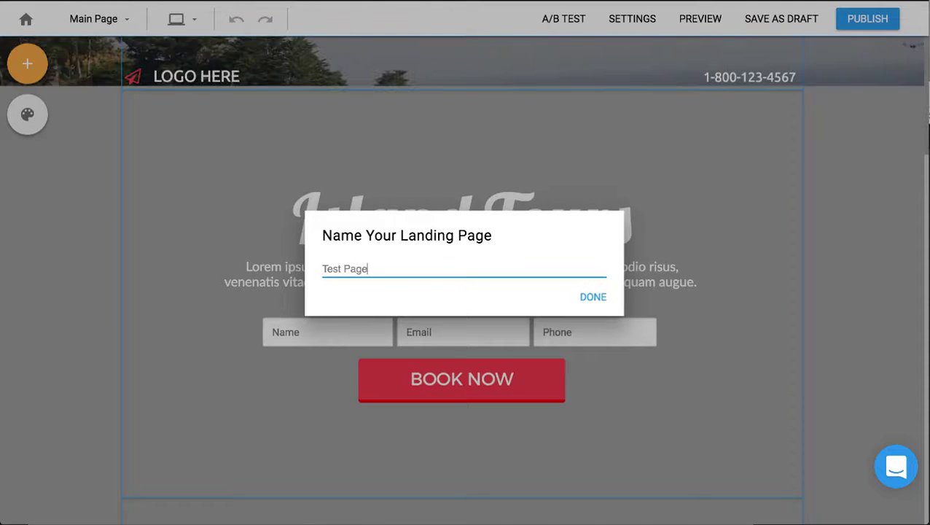
click(592, 297)
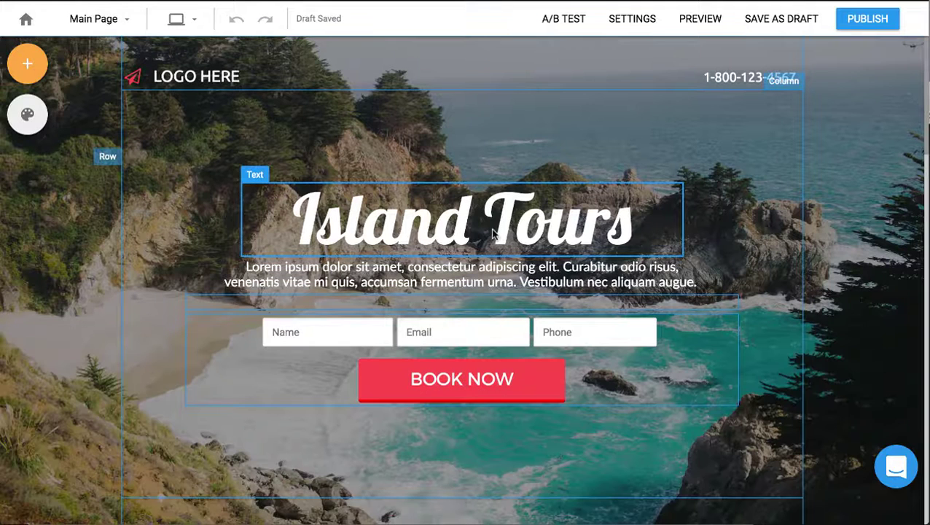
click(278, 279)
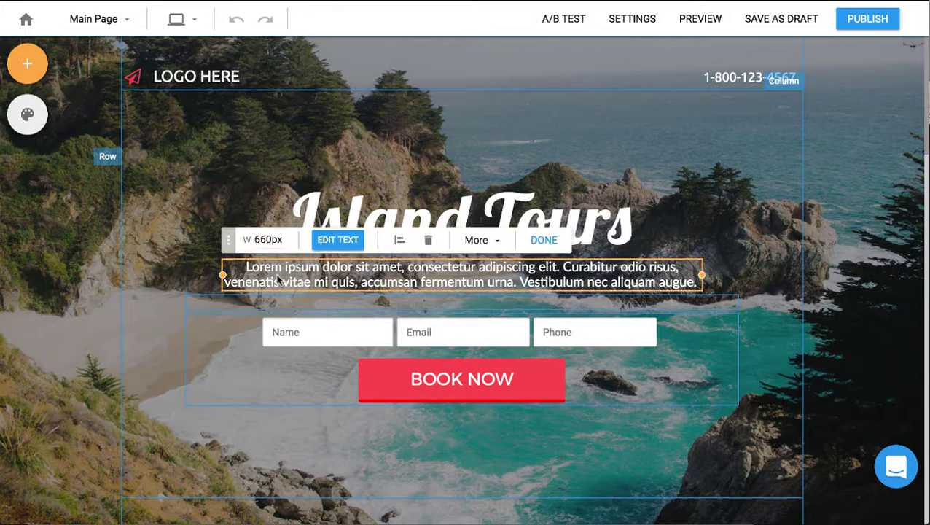
click(452, 218)
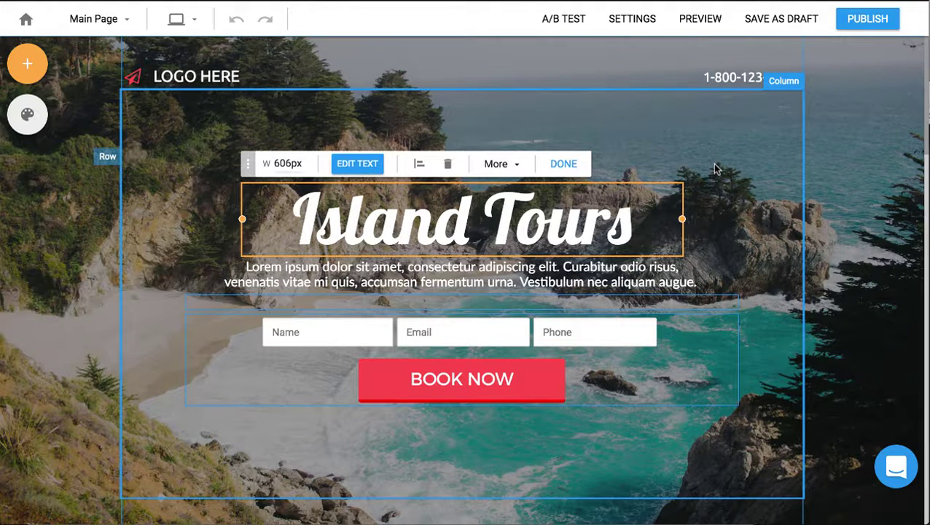
- Start an A/B test for the landing page and duplicate its first variation to make a second one
click(581, 18)
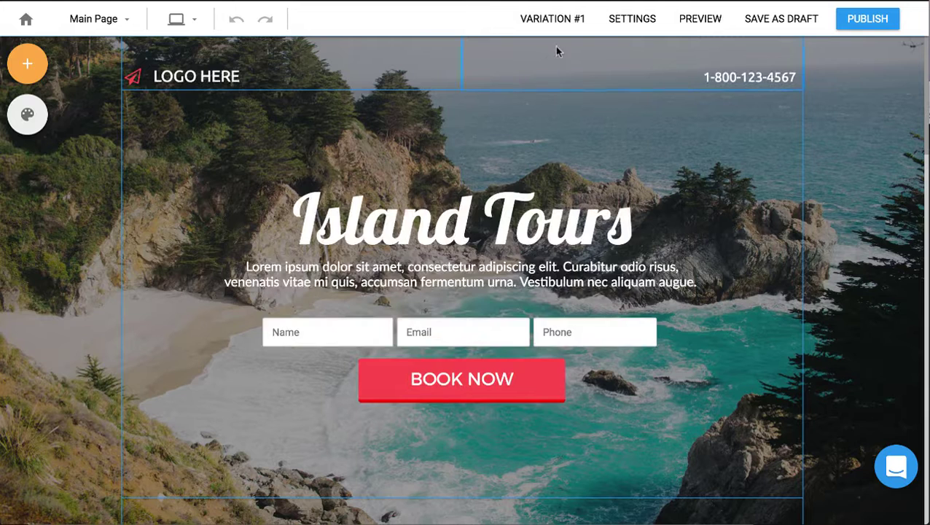
click(581, 18)
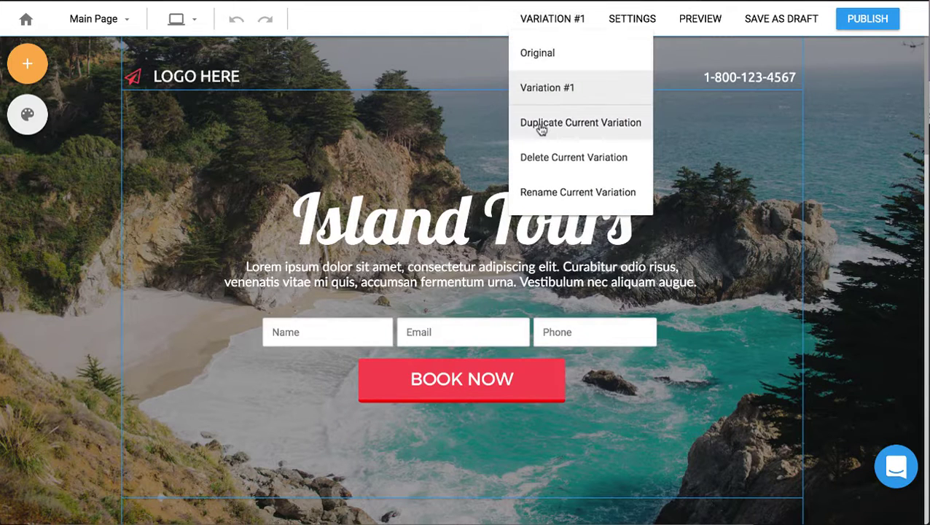
click(539, 124)
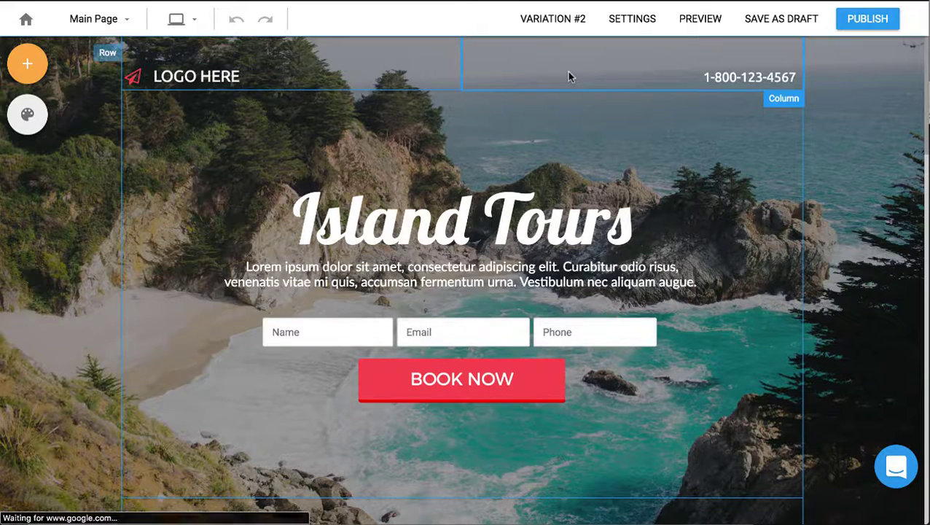
click(585, 18)
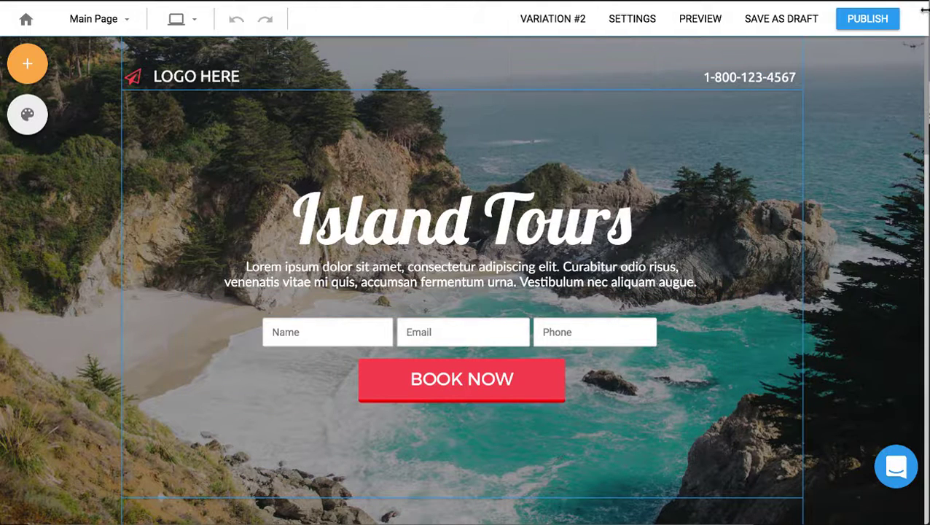
- Publish the landing page with its variations and dismiss the live link dialog
click(868, 18)
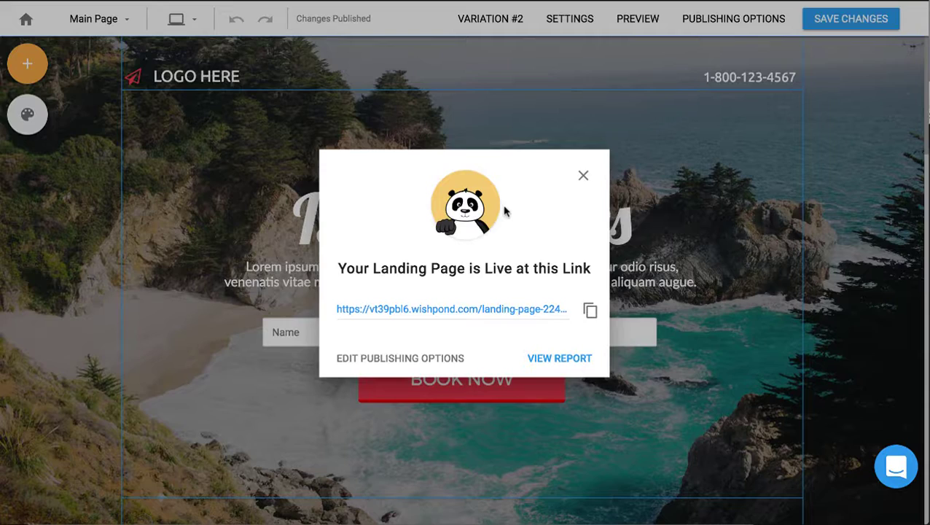
click(584, 180)
- Change the click action of the Book Your Trip button to open the Marketing Website Contact popup
click(542, 382)
click(542, 382)
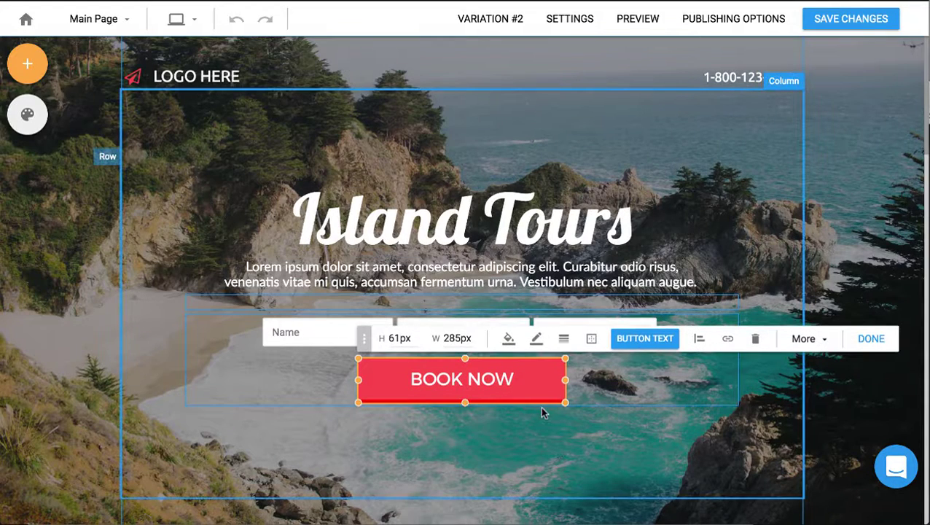
scroll(541, 412, down, 15)
click(689, 267)
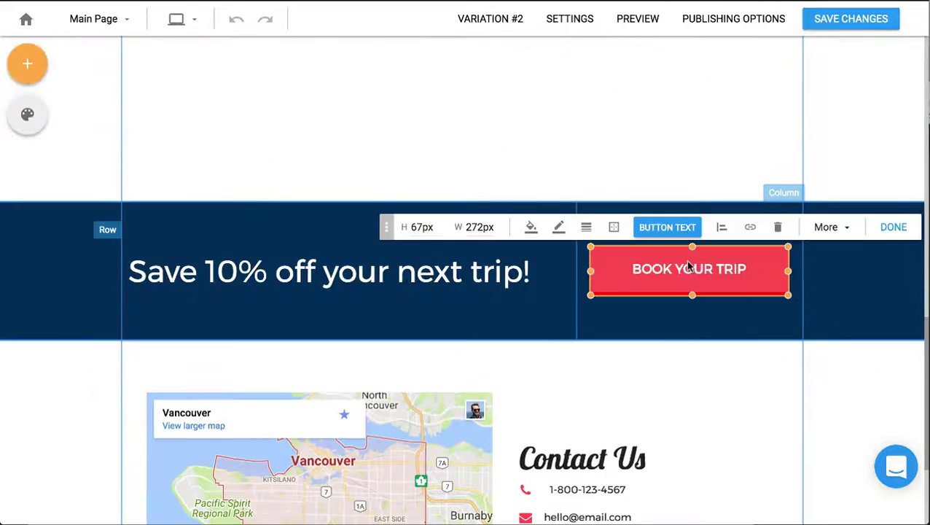
click(751, 227)
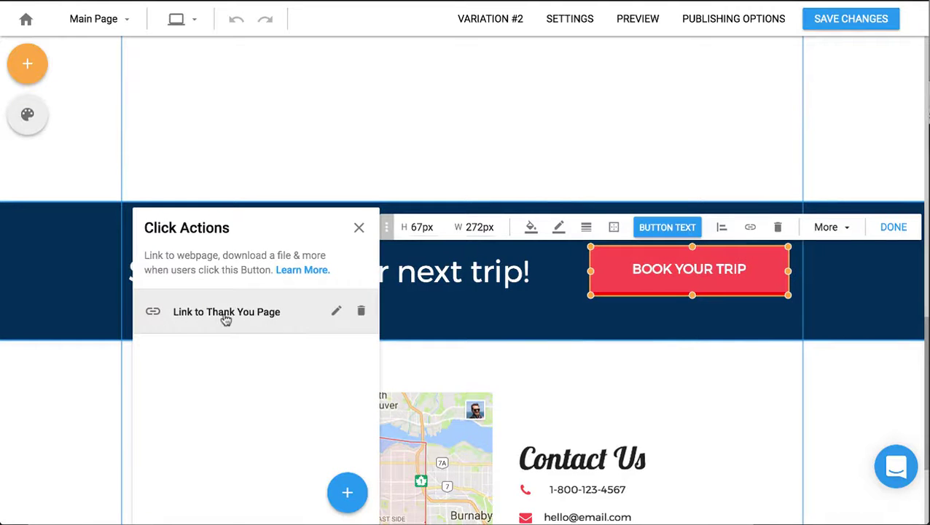
click(347, 492)
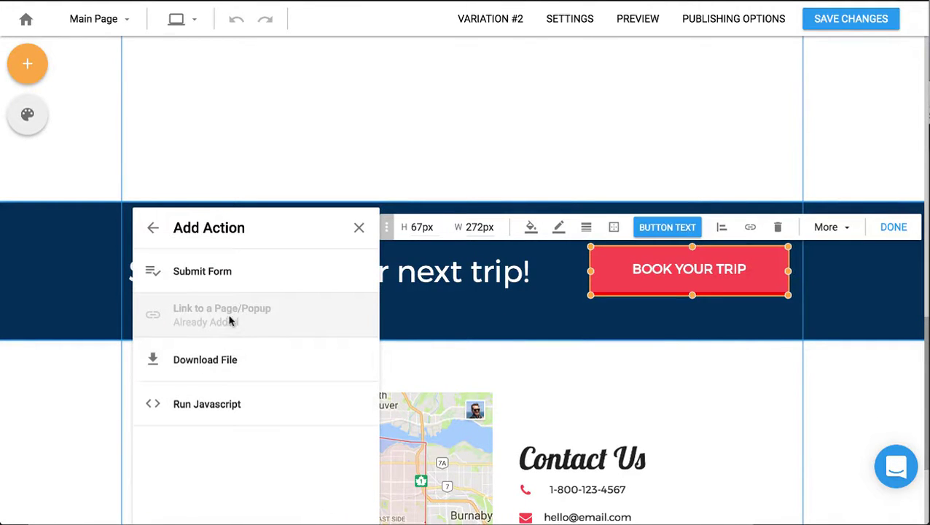
click(153, 228)
click(338, 312)
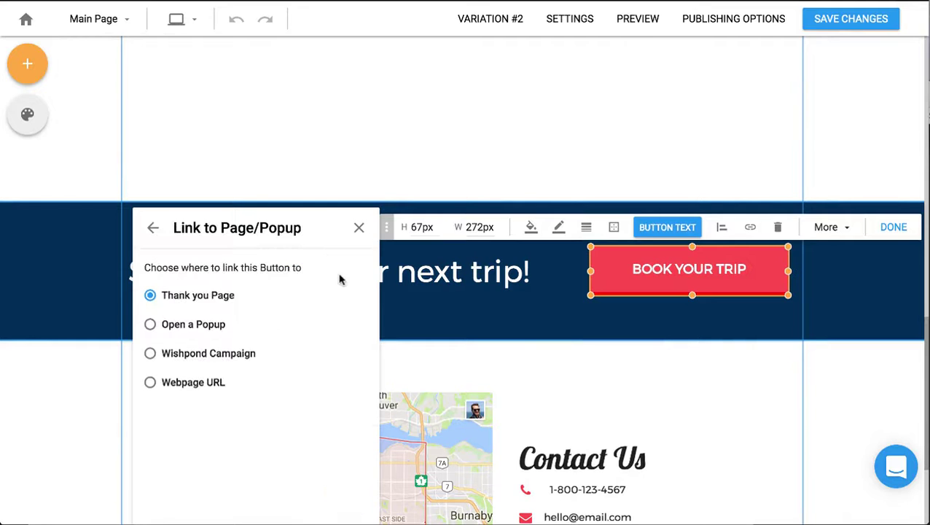
click(186, 325)
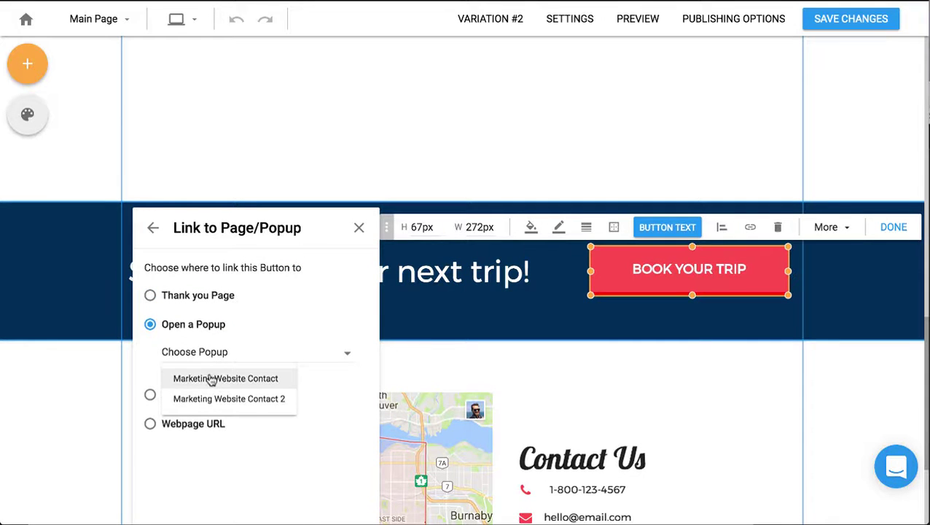
click(211, 380)
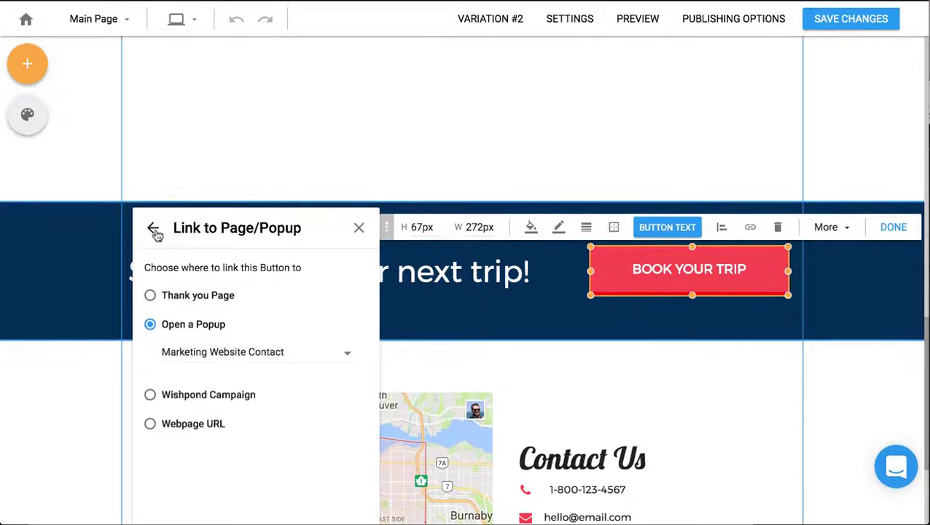
- Replace the Book Your Trip button's thank-you page link with a popup action using Marketing Website Contact, and save it
click(155, 230)
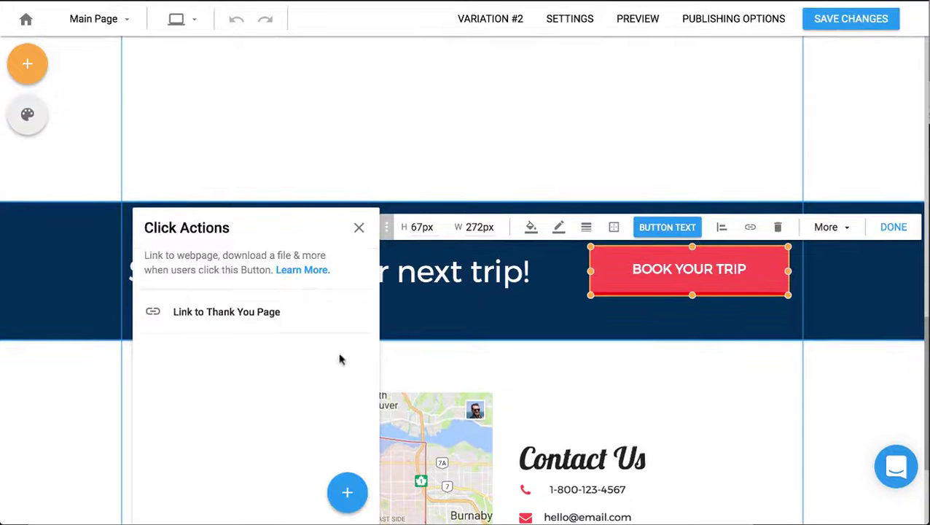
click(359, 229)
scroll(443, 311, down, 3)
click(751, 86)
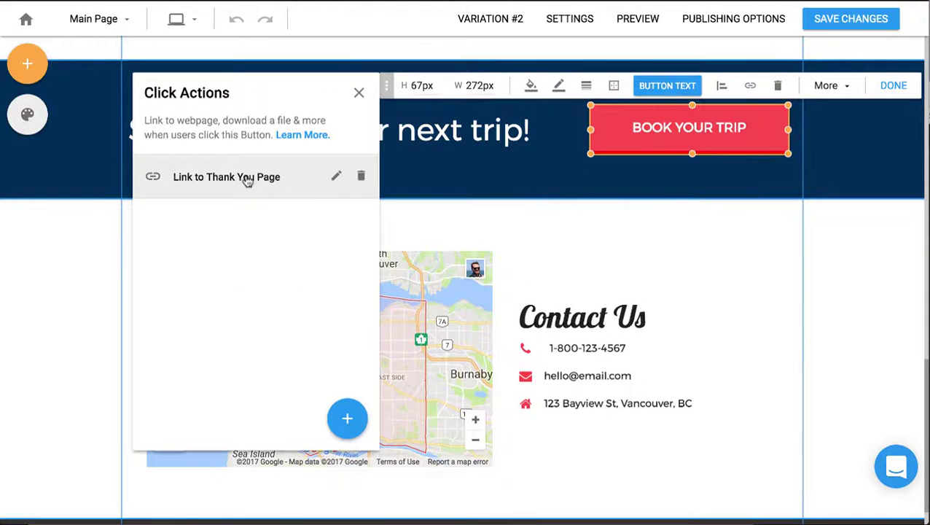
click(337, 178)
click(193, 190)
click(219, 216)
click(213, 245)
click(341, 451)
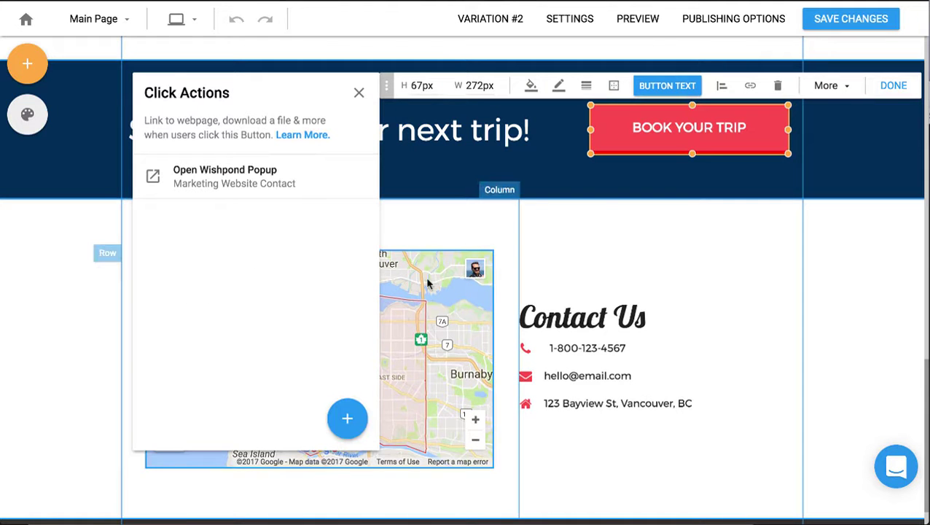
click(361, 92)
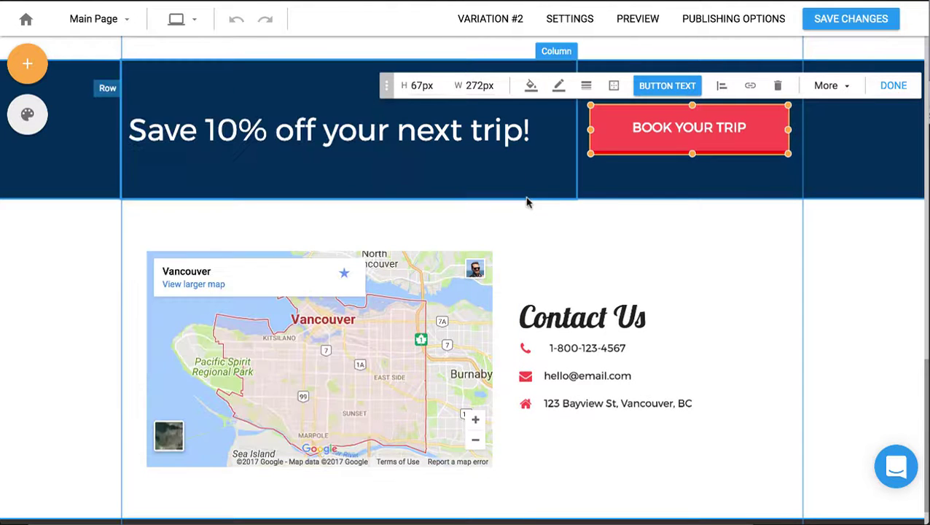
- Save and publish the changes made to Variation #2 of the landing page
scroll(527, 201, up, 2)
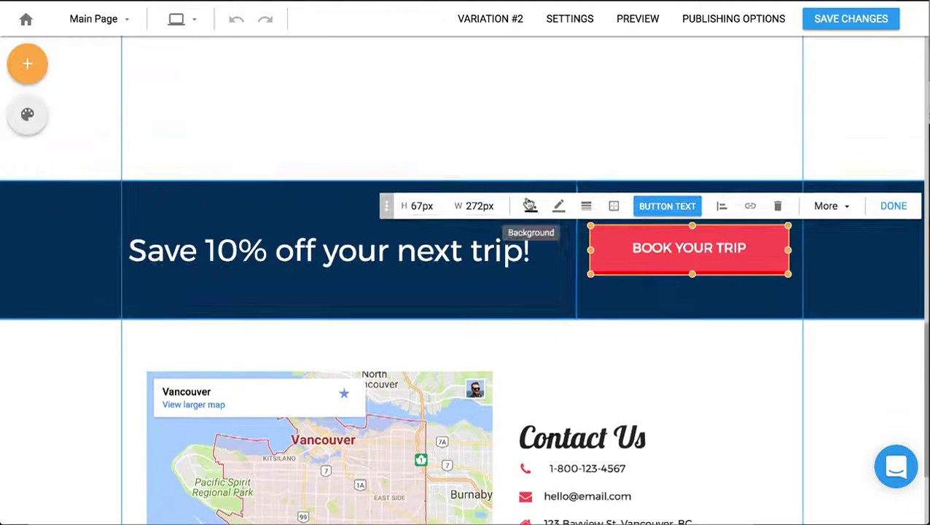
click(842, 19)
click(843, 52)
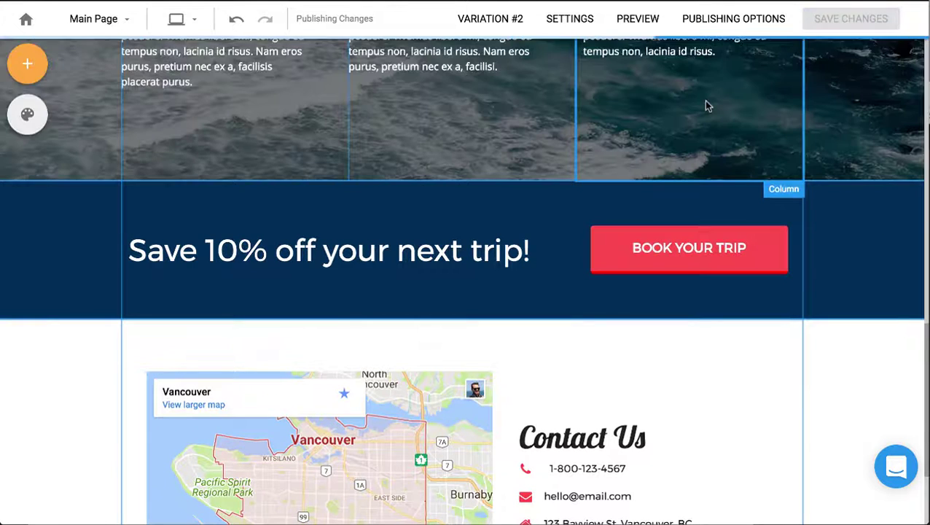
- Preview Variation #2 of the landing page and look through its full length
click(640, 18)
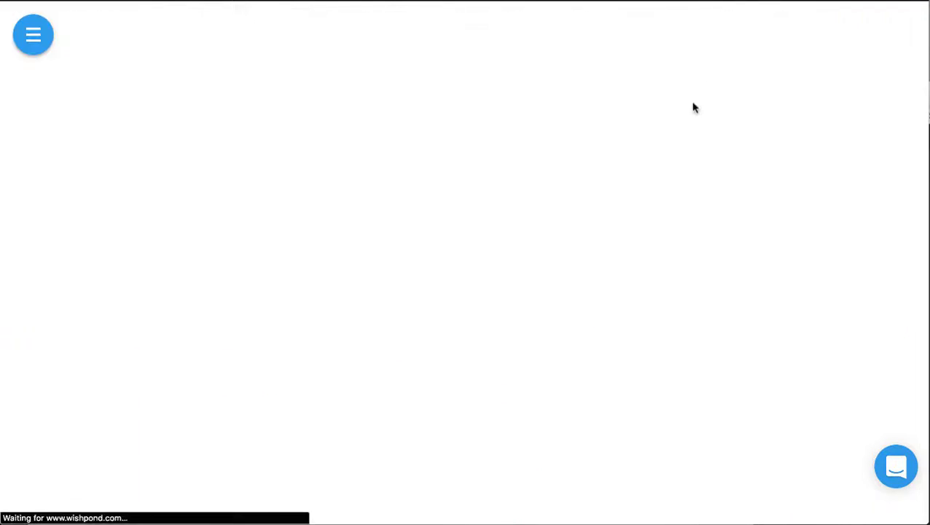
scroll(560, 262, down, 4)
scroll(576, 448, down, 8)
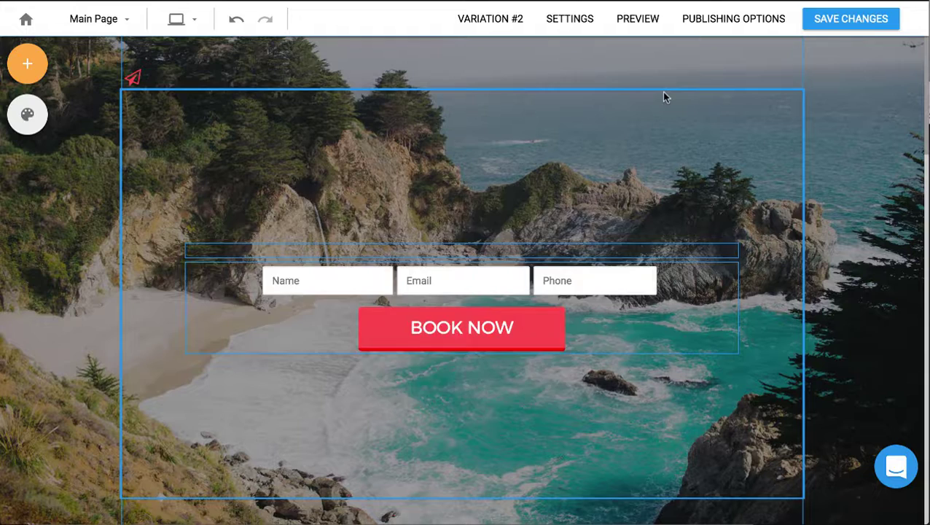
- Leave the editor and examine the Test Page campaign's variation statistics, popups section and available campaign actions
click(27, 19)
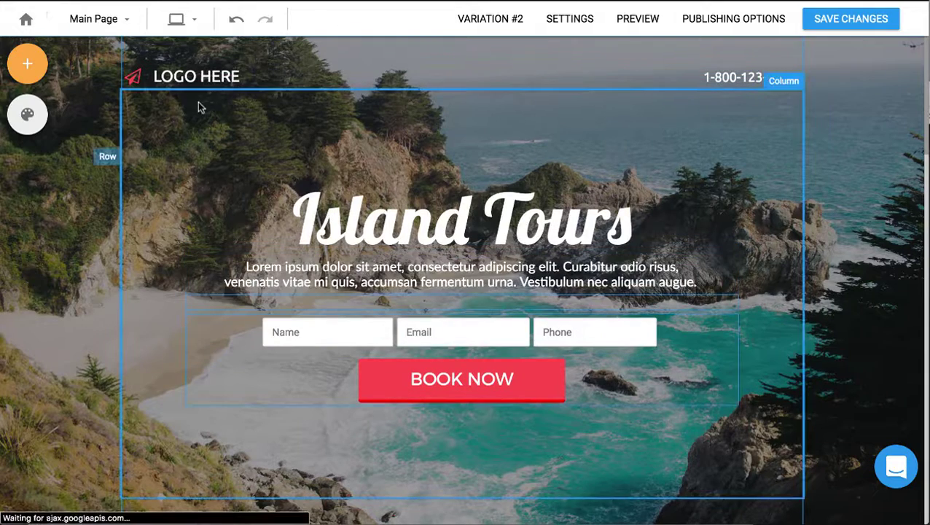
scroll(191, 248, down, 2)
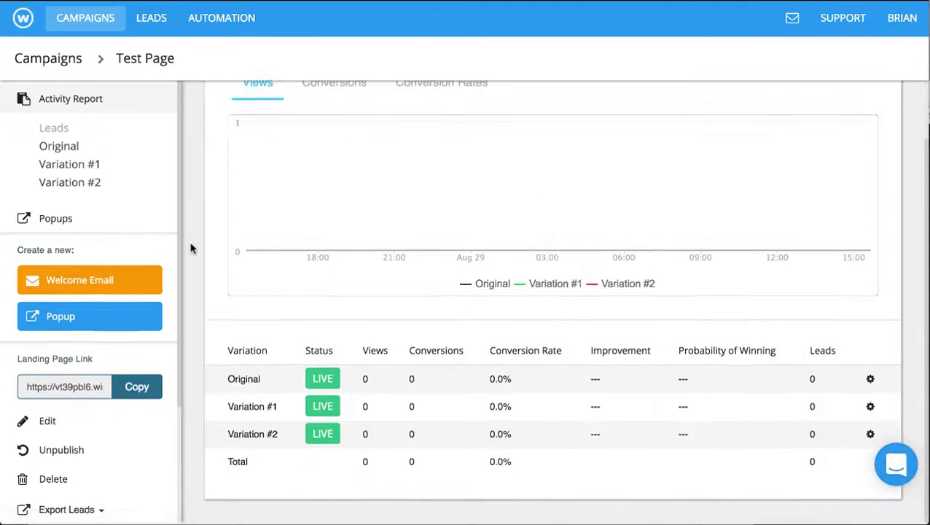
scroll(222, 266, up, 2)
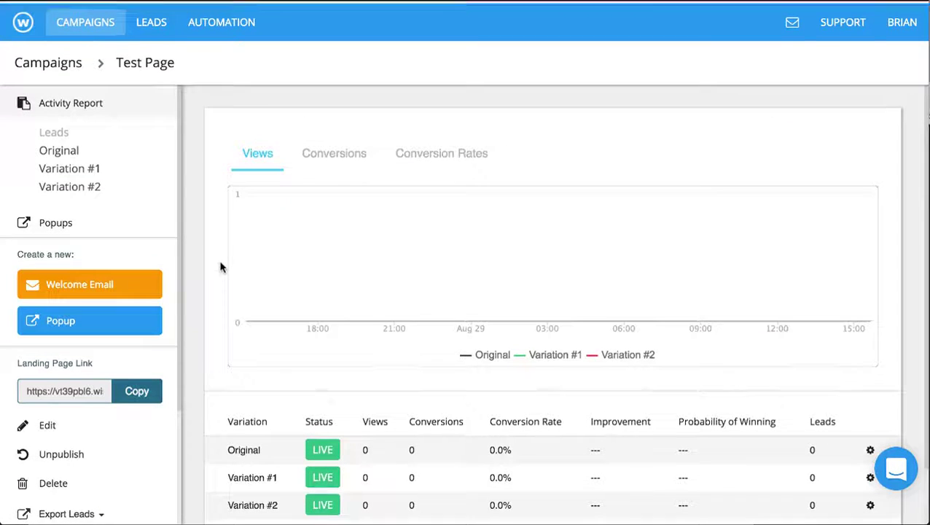
click(108, 220)
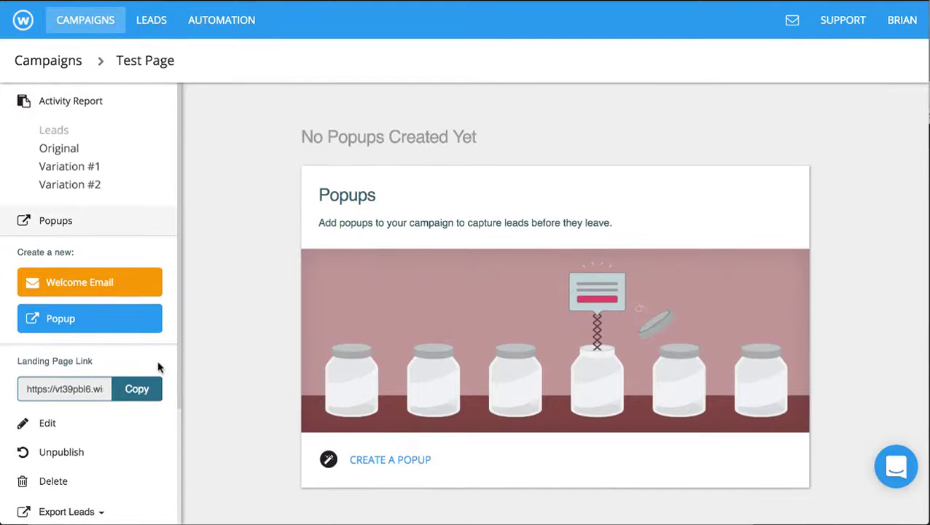
scroll(159, 366, down, 3)
scroll(160, 367, up, 2)
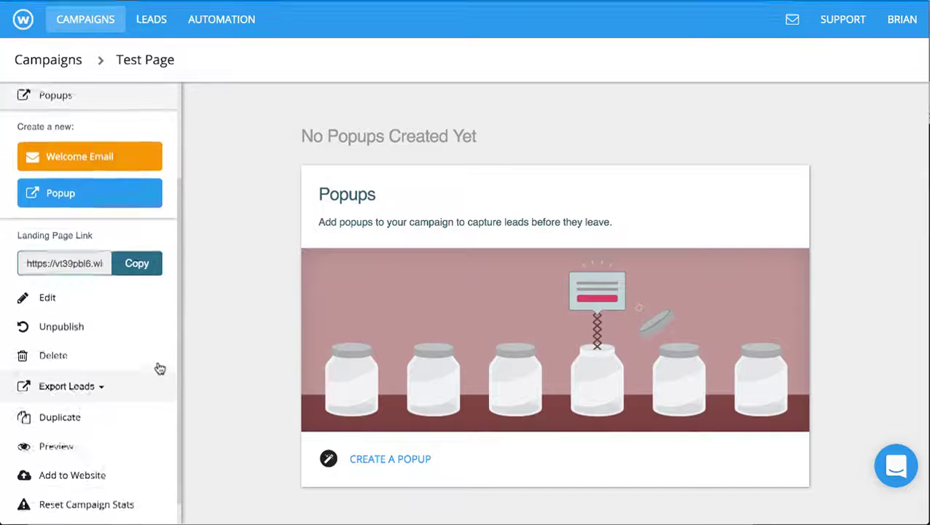
scroll(160, 369, up, 1)
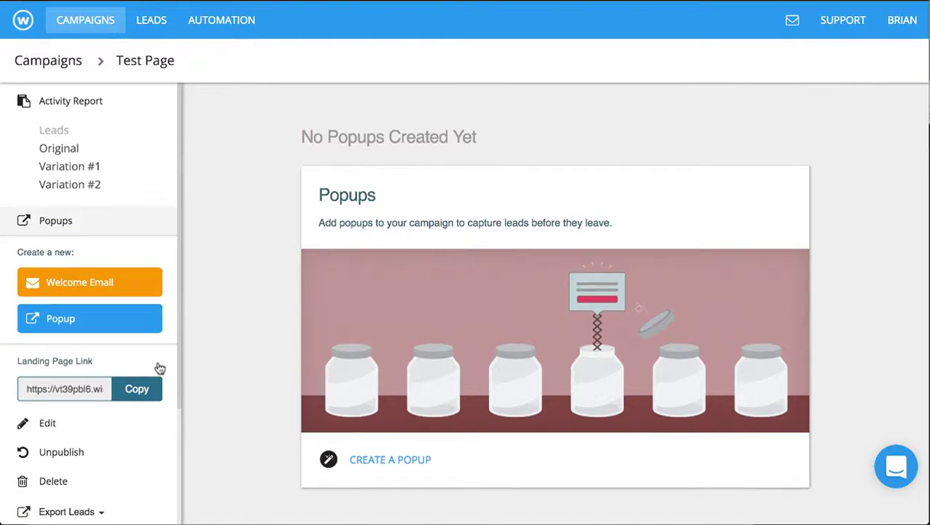
- Review the list of all campaigns and the campaign types available for creation
click(67, 69)
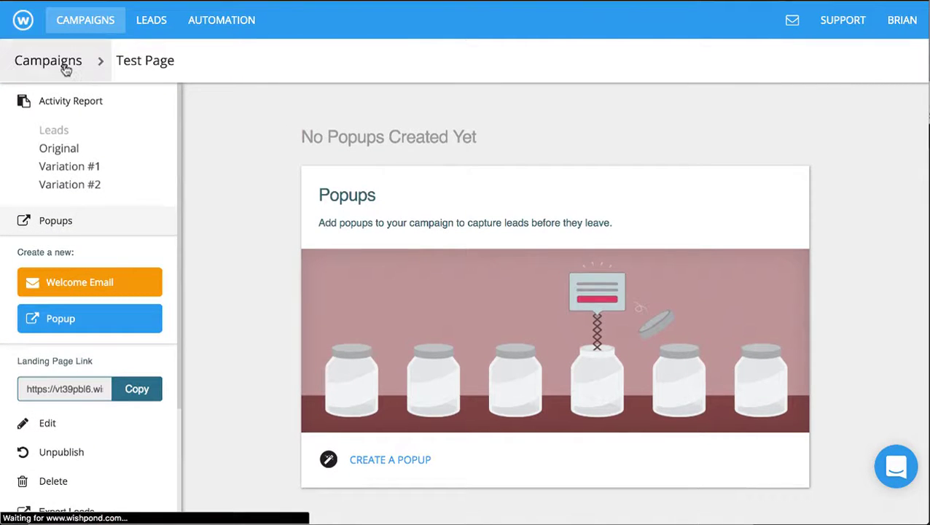
scroll(214, 325, down, 3)
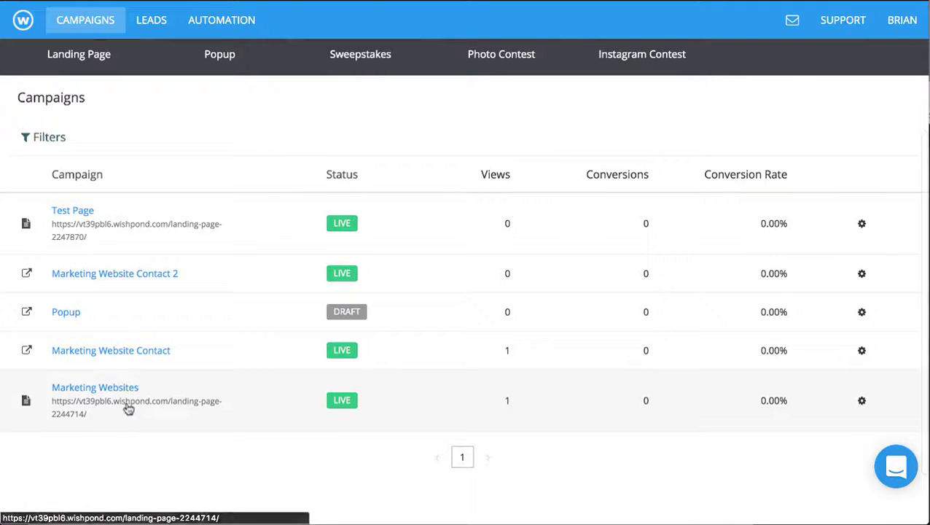
scroll(166, 355, up, 2)
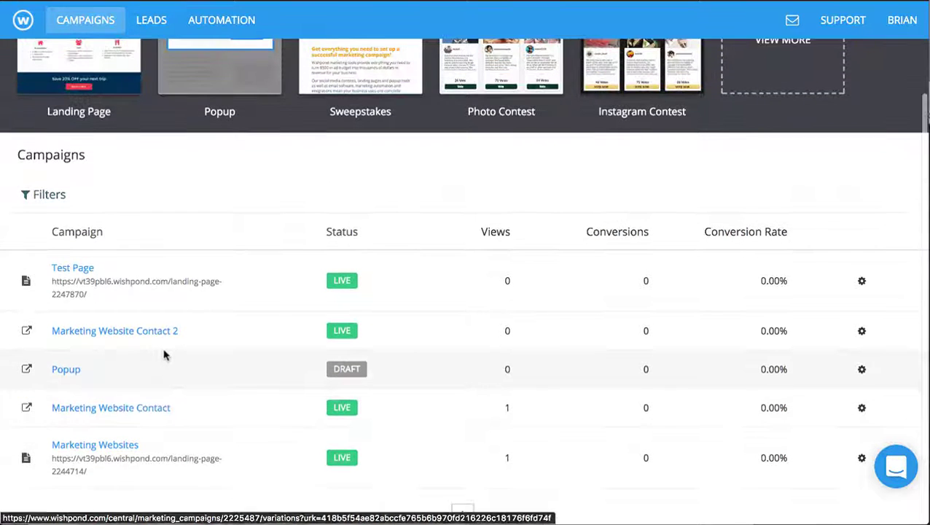
scroll(301, 353, up, 1)
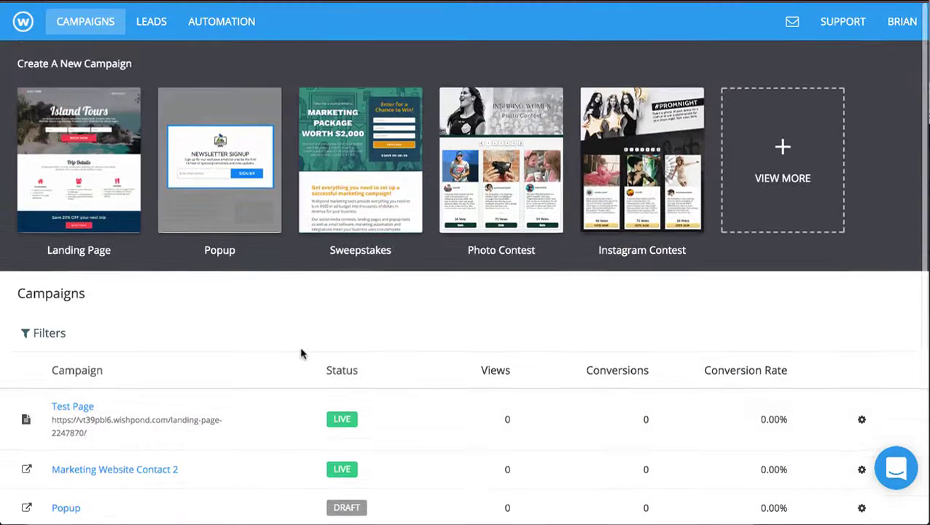
- View the recorded visitor's activity history in the leads area and open the automation workflows
click(145, 25)
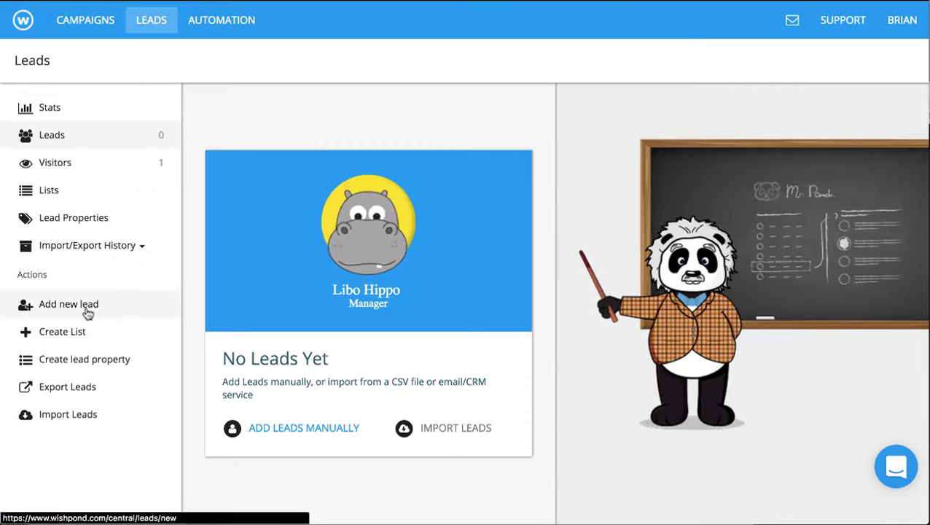
click(115, 169)
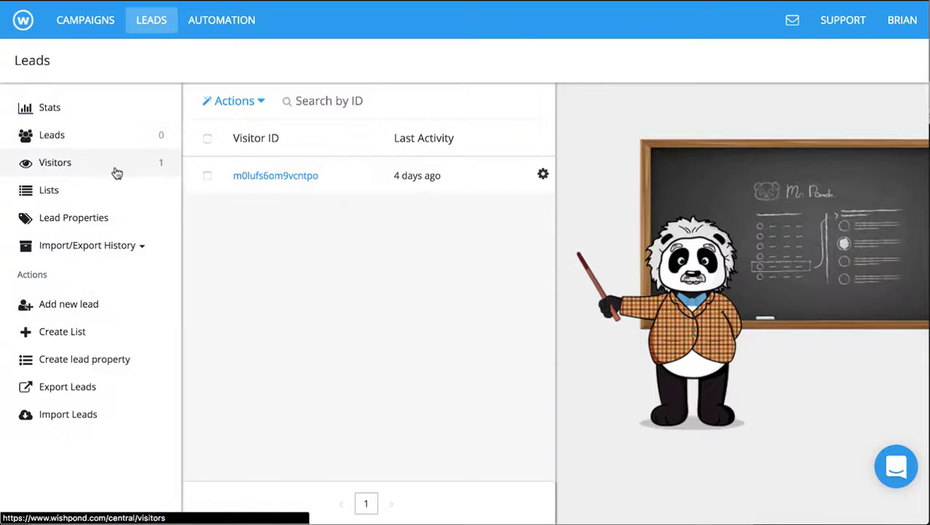
click(275, 179)
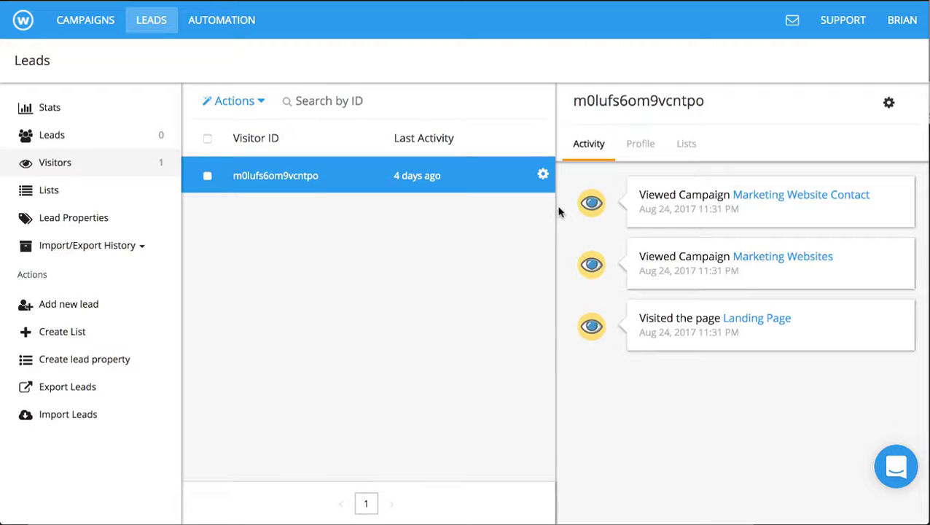
click(220, 36)
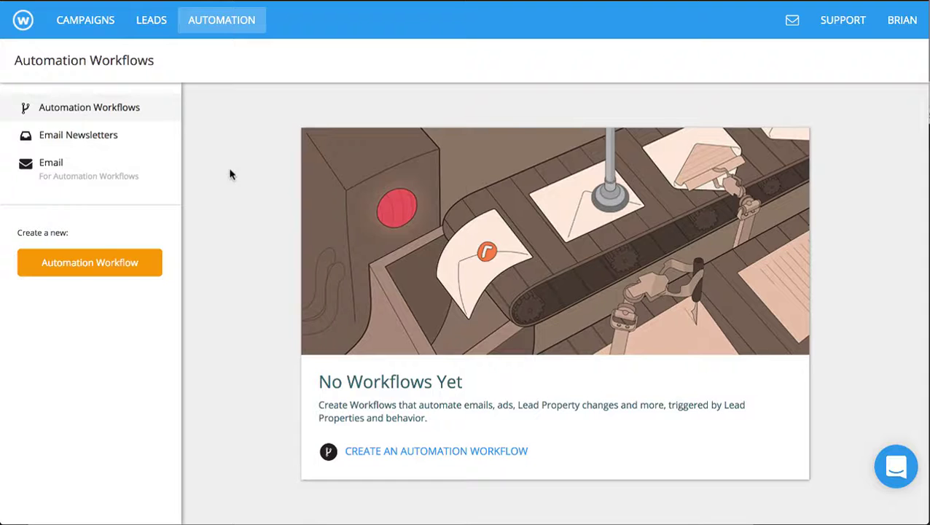